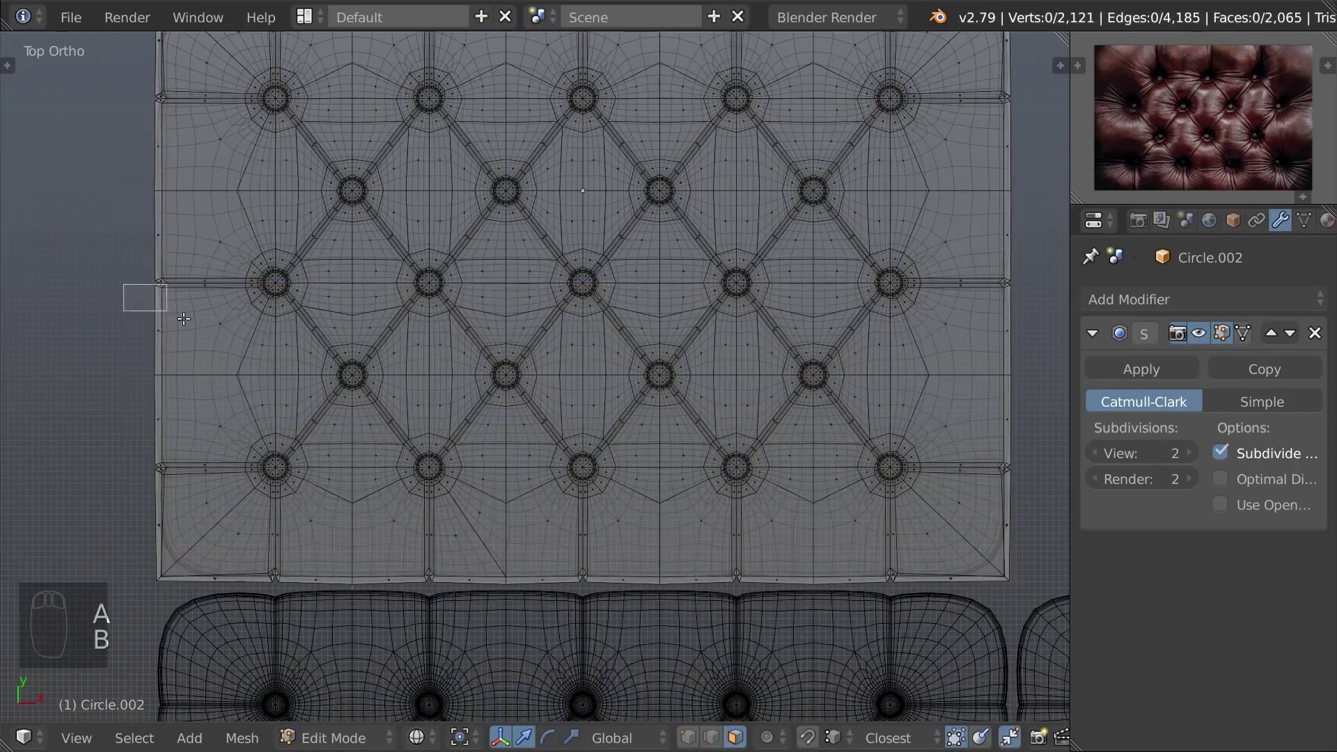
key("x")
left_click(805, 369)
scroll(806, 364, "down", 2)
key("l")
key("g")
left_click(512, 439, "ctrl")
key("Tab")
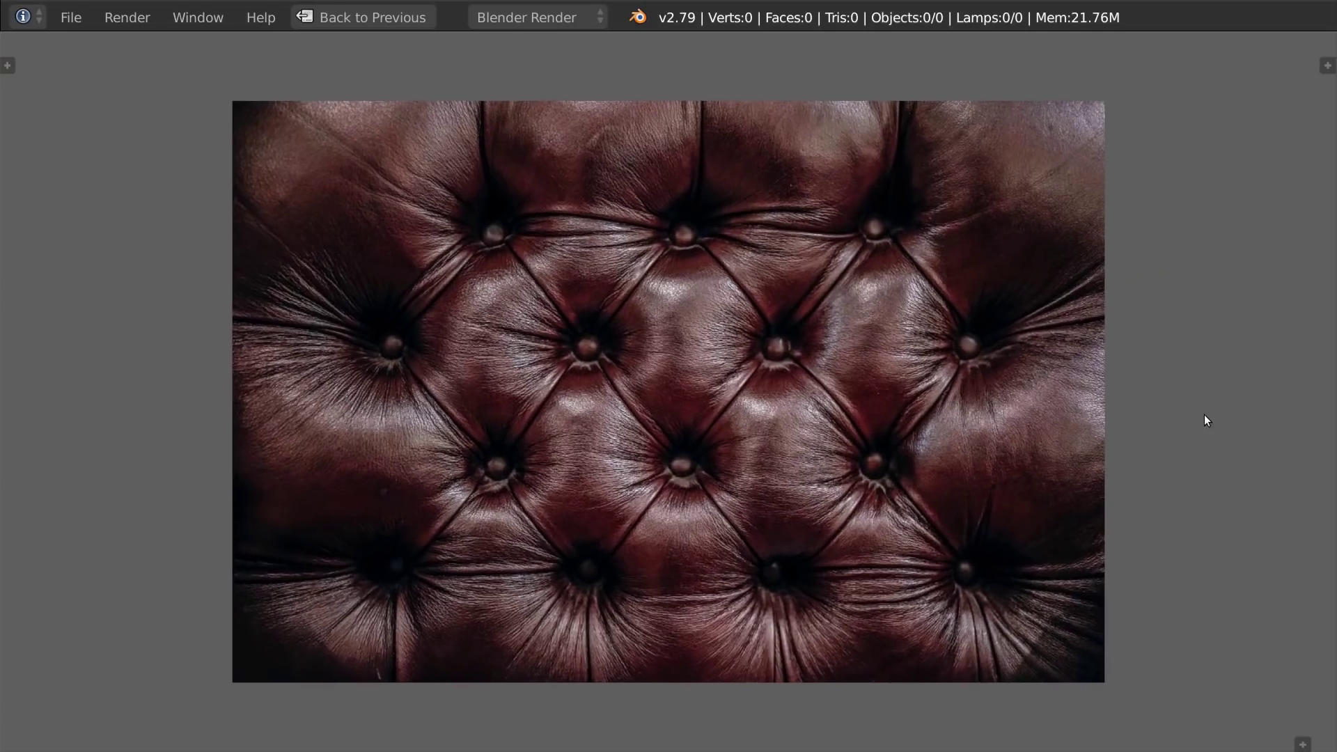
Leave the enlarged reference image and add a mesh circle with 16 vertices and a radius of 0.2
key("Escape")
key("t")
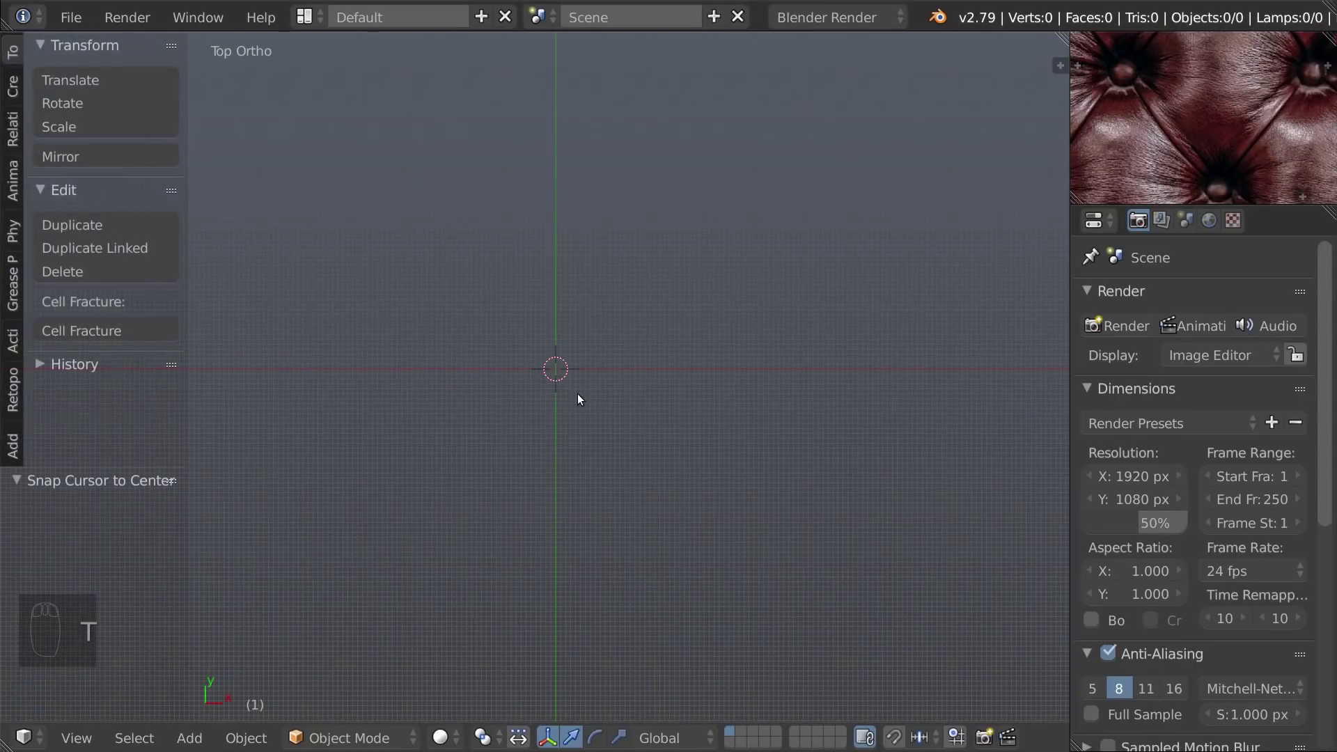
key("shift+a")
mouse_move(575, 366)
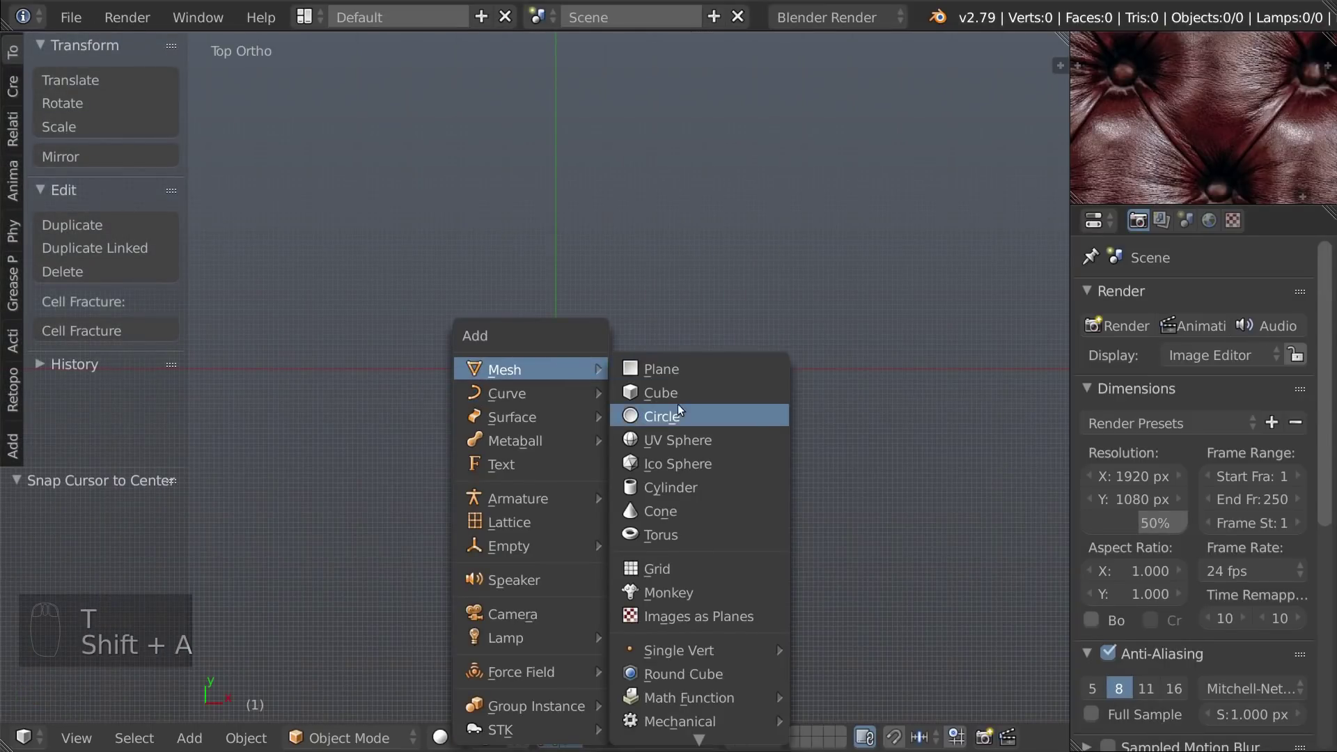
left_click(678, 413)
left_click(91, 547)
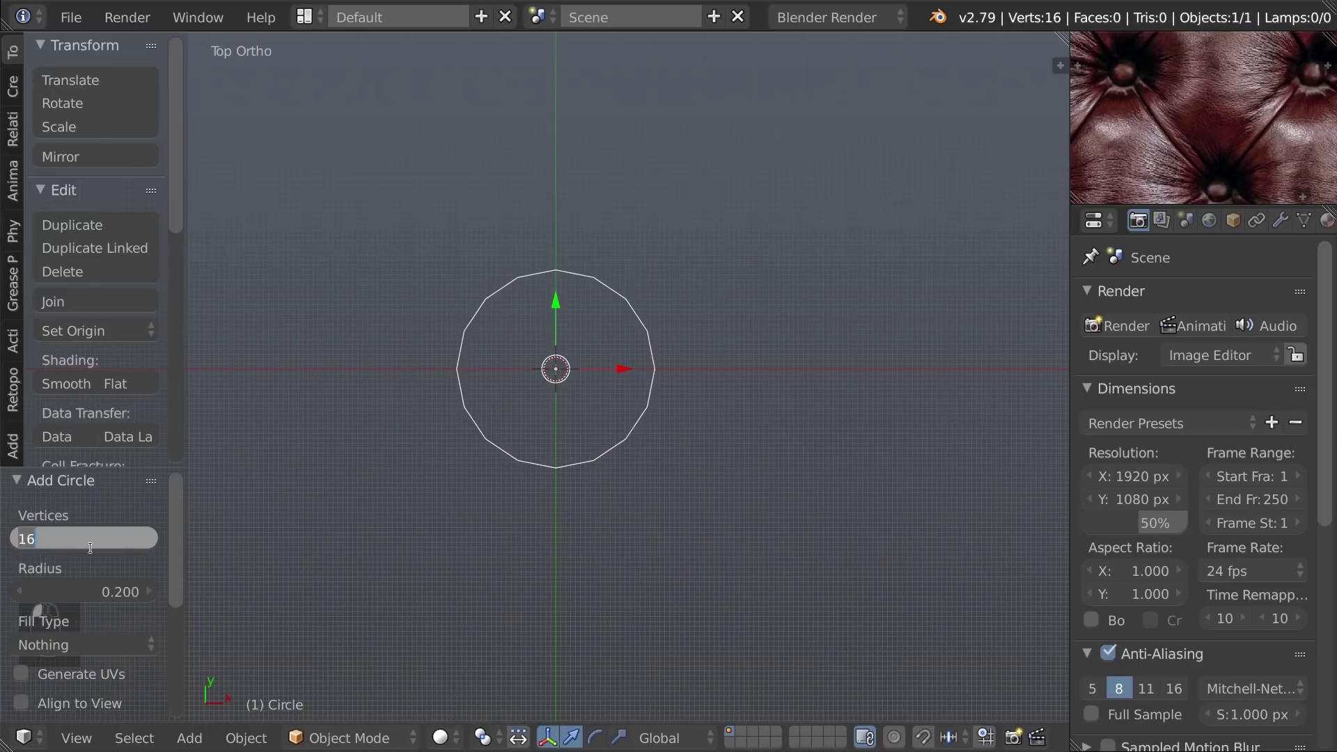
key("Tab")
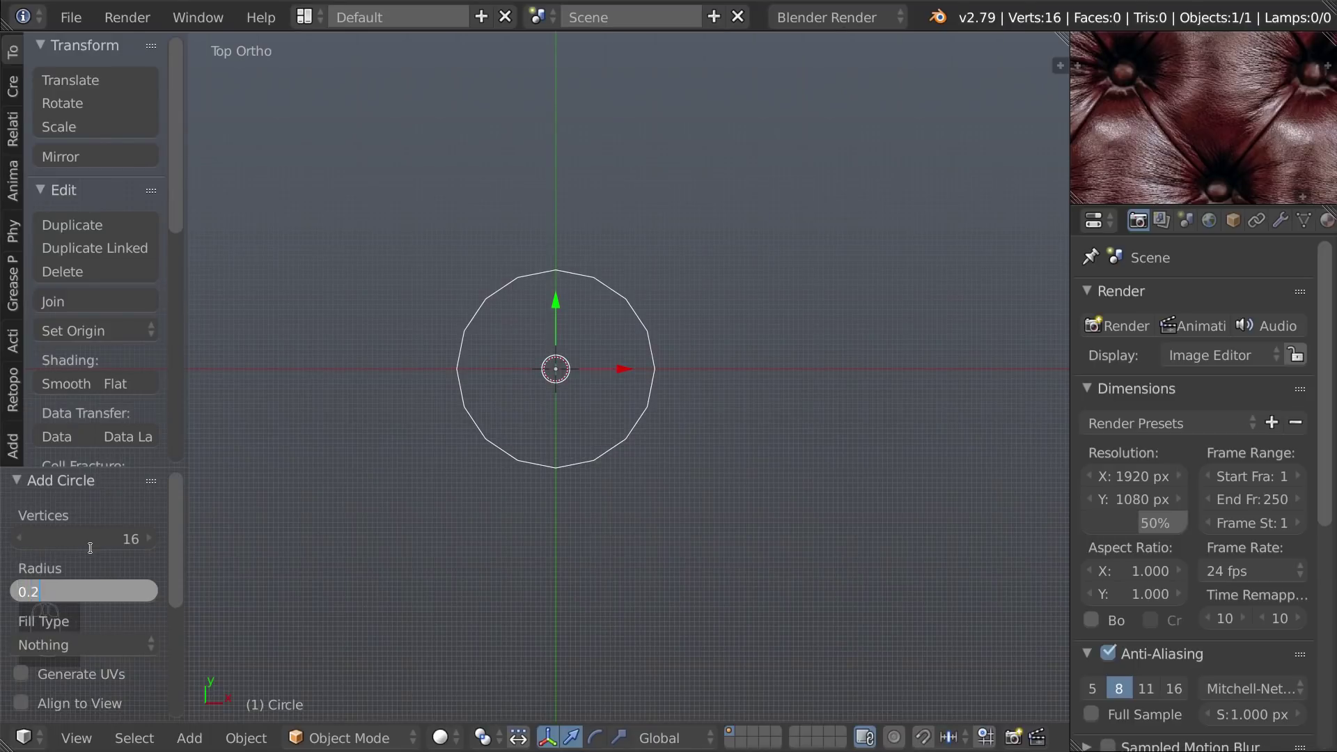
key("Return")
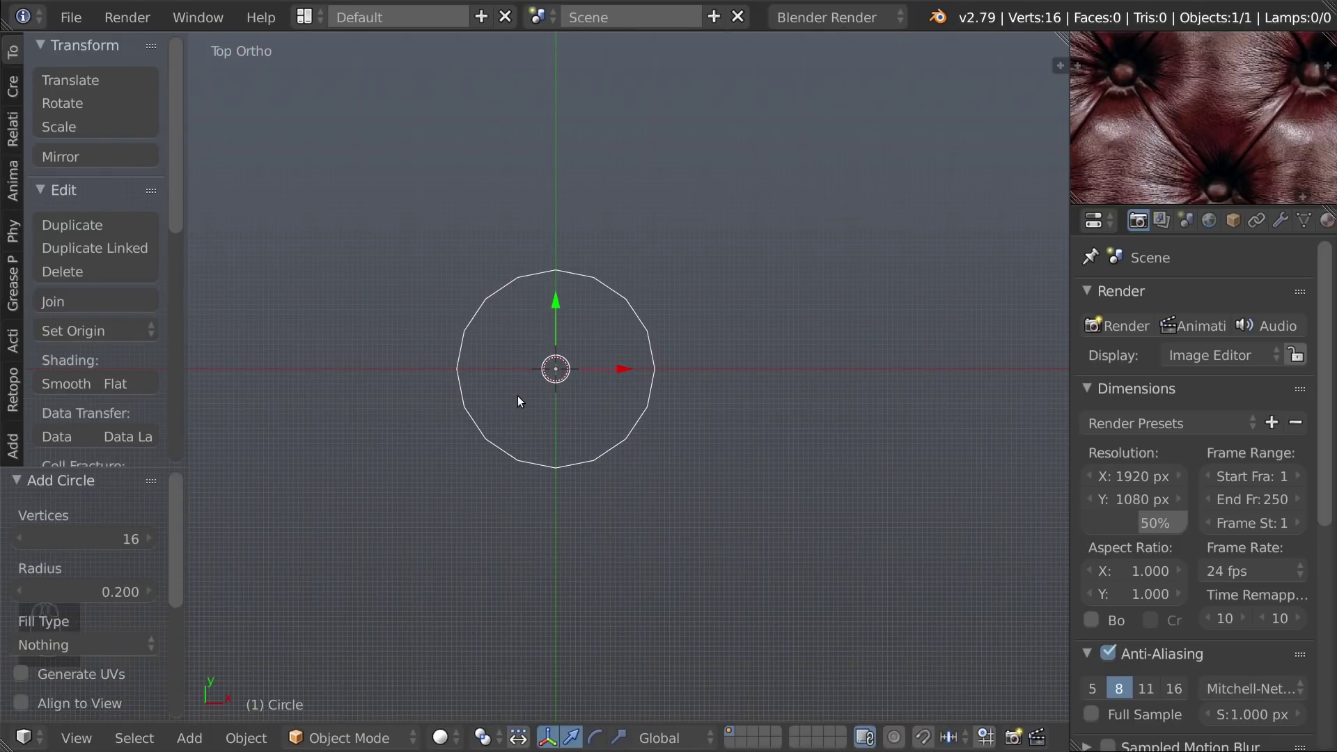
Extrude the circle's edge upward about 0.083 and scale the upper ring inward to about 0.86
scroll(516, 395, "down", 4)
scroll(521, 394, "up", 2)
middle_click_drag(520, 394, 546, 363)
key("Tab")
left_click(662, 361)
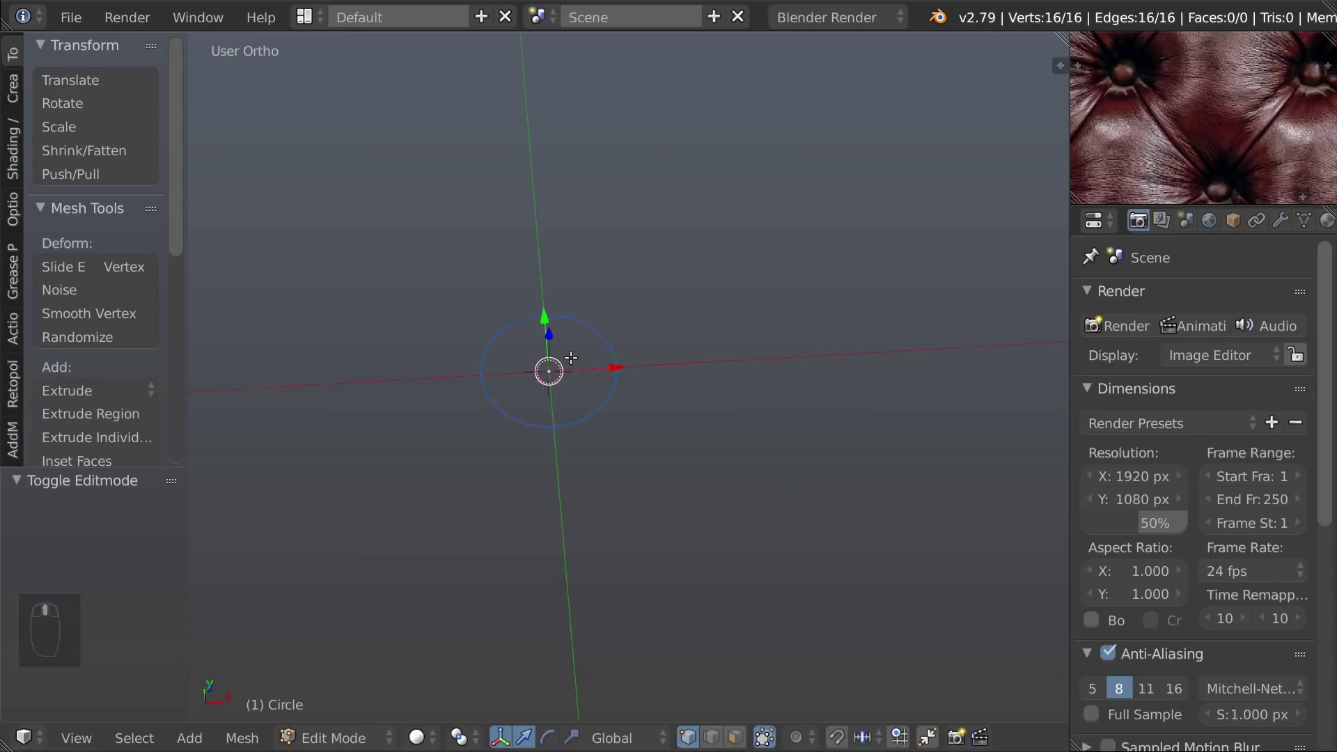
key("e")
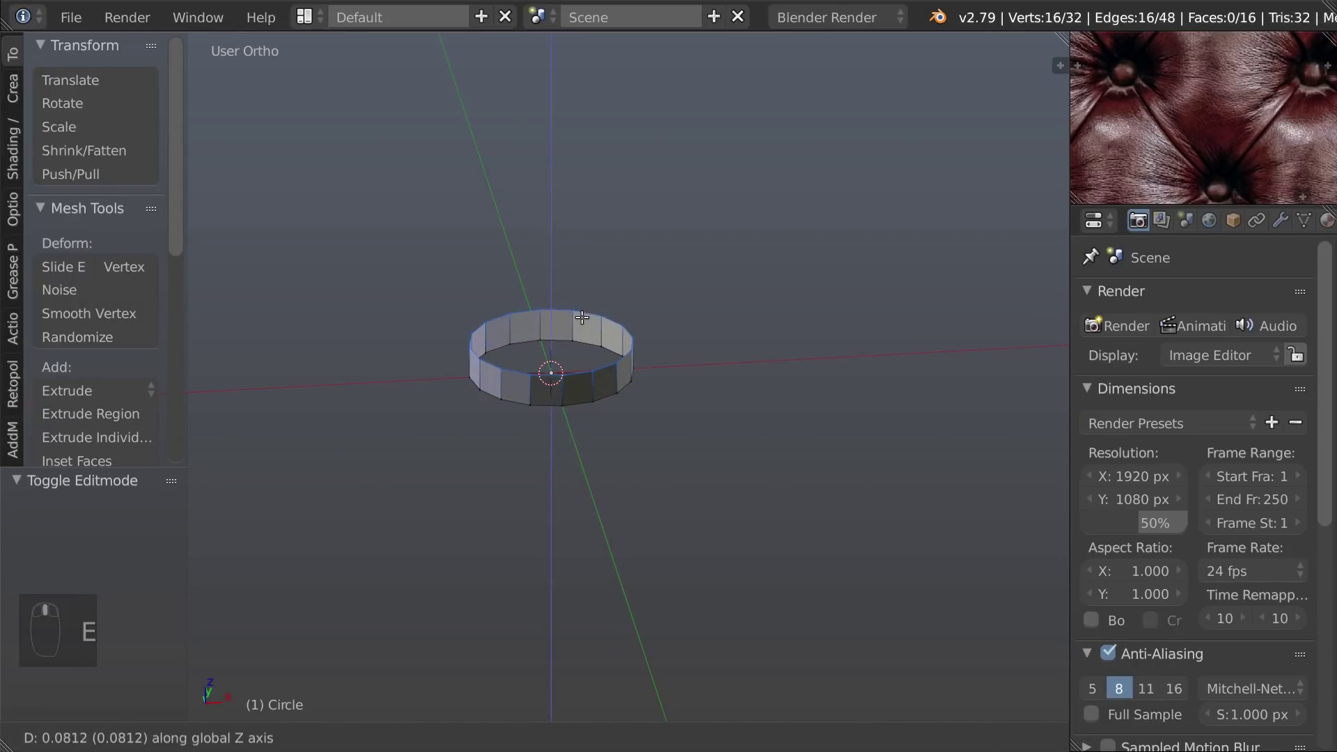
left_click(582, 318)
key("s")
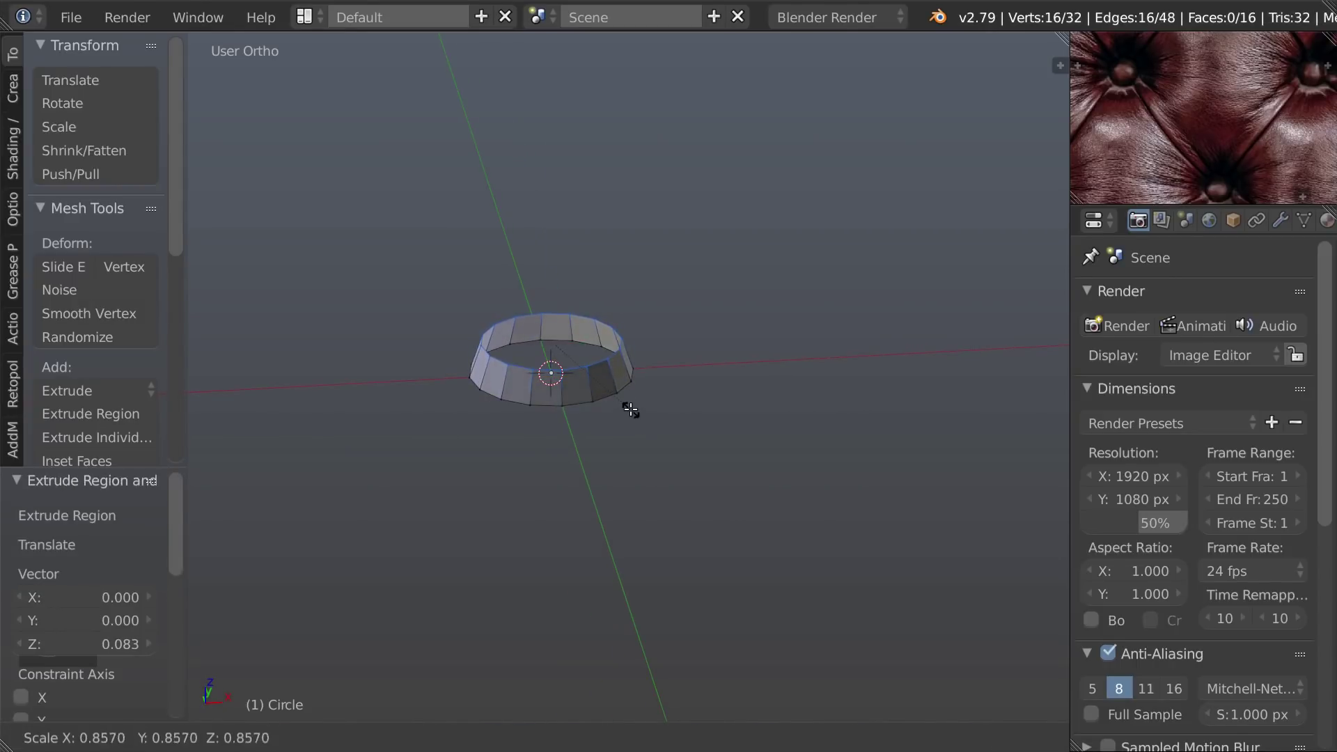
left_click(630, 410)
Cap the tapered ring by extruding its upper edge and merging it at center, and recalculate the mesh normals
key("e")
left_click(622, 386)
key("alt+m")
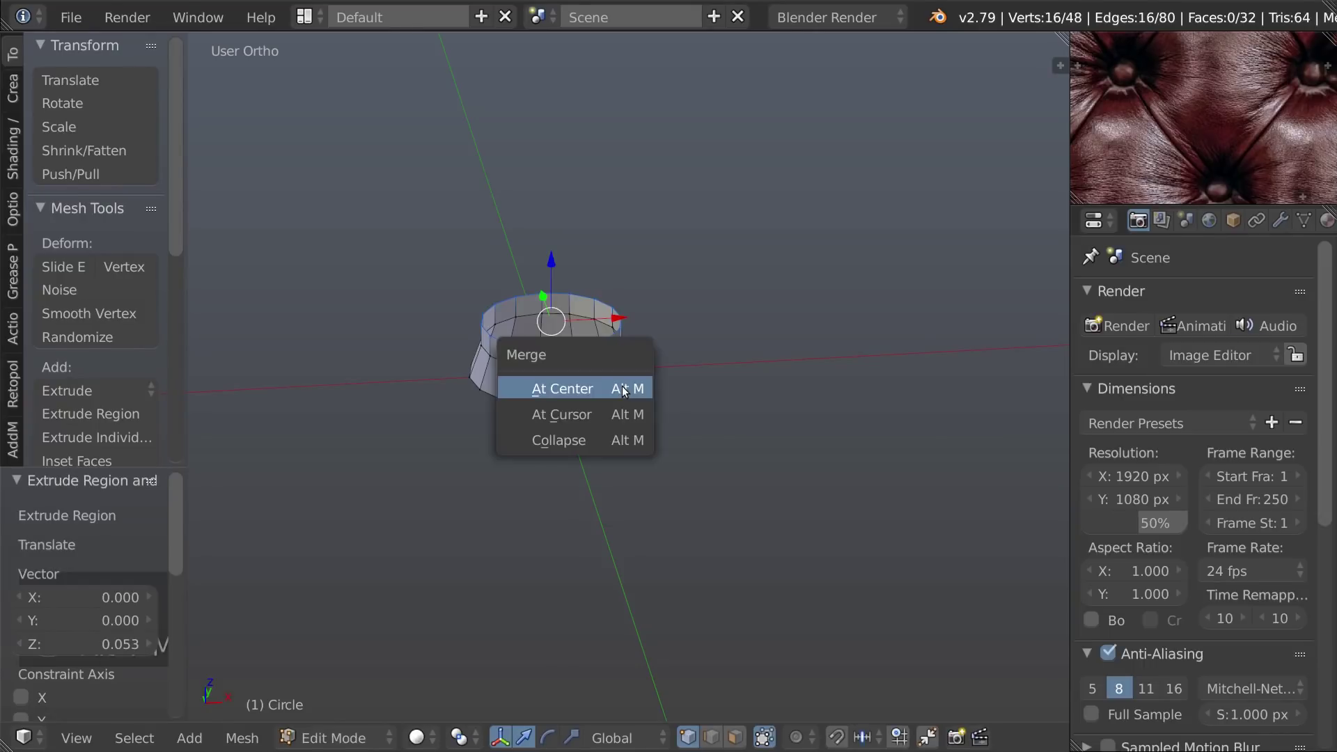
left_click(562, 388)
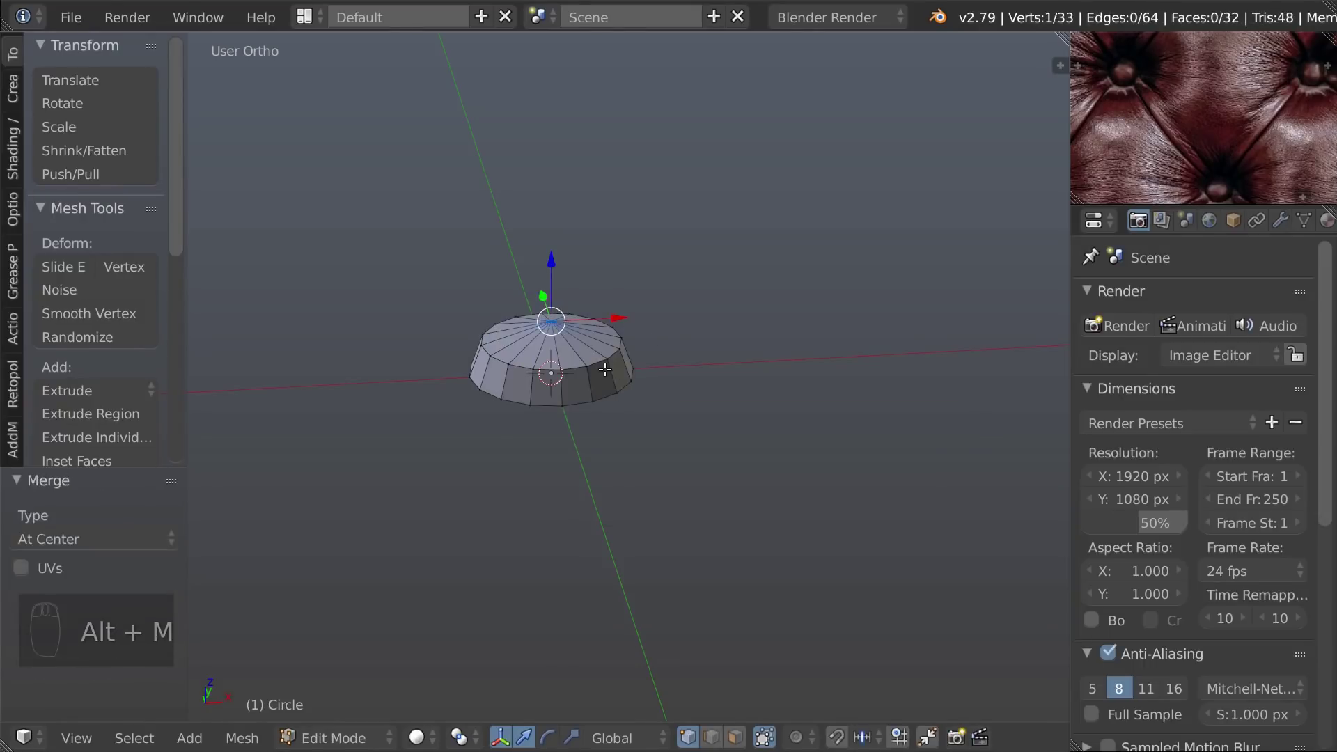
key("a")
key("a")
key("ctrl+n")
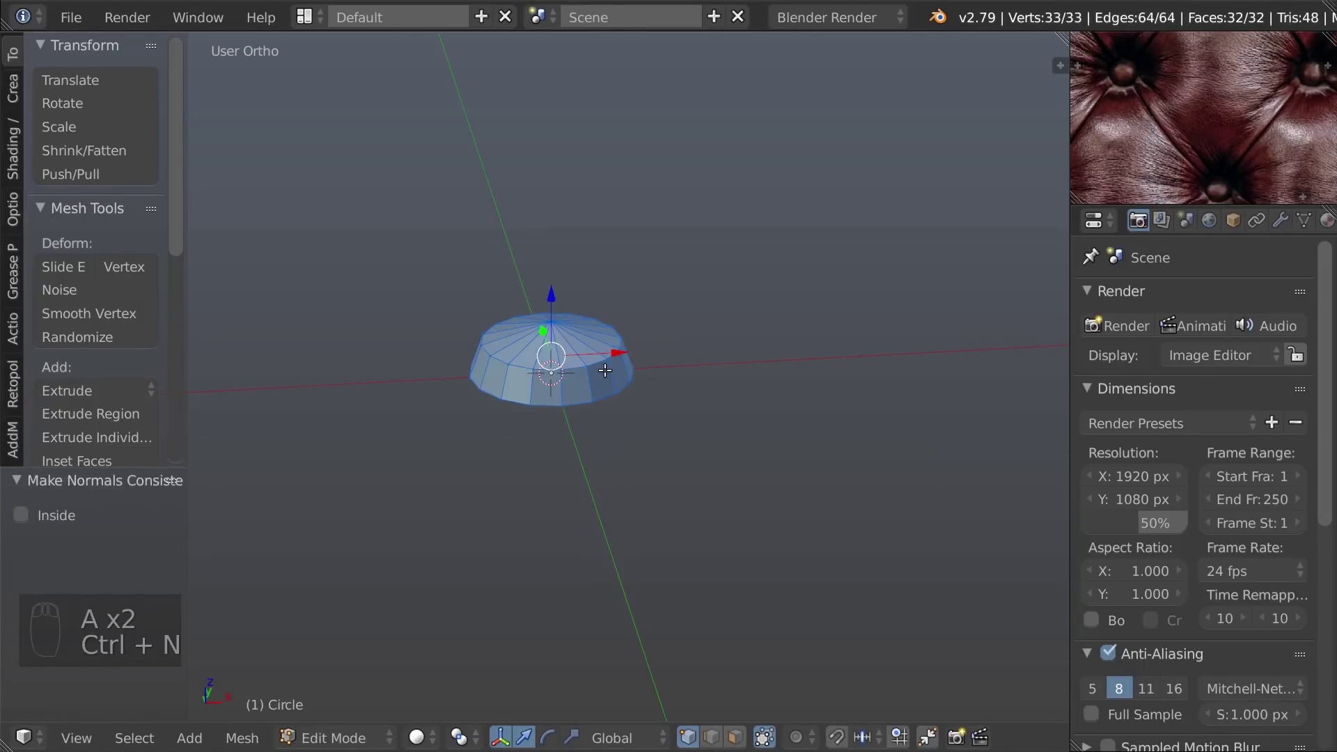
Add level 1 subdivision to the button mesh and shade it smooth
mouse_move(604, 370)
middle_mouse_down()
mouse_move(588, 394)
mouse_move(604, 389)
middle_mouse_up()
key("ctrl+1")
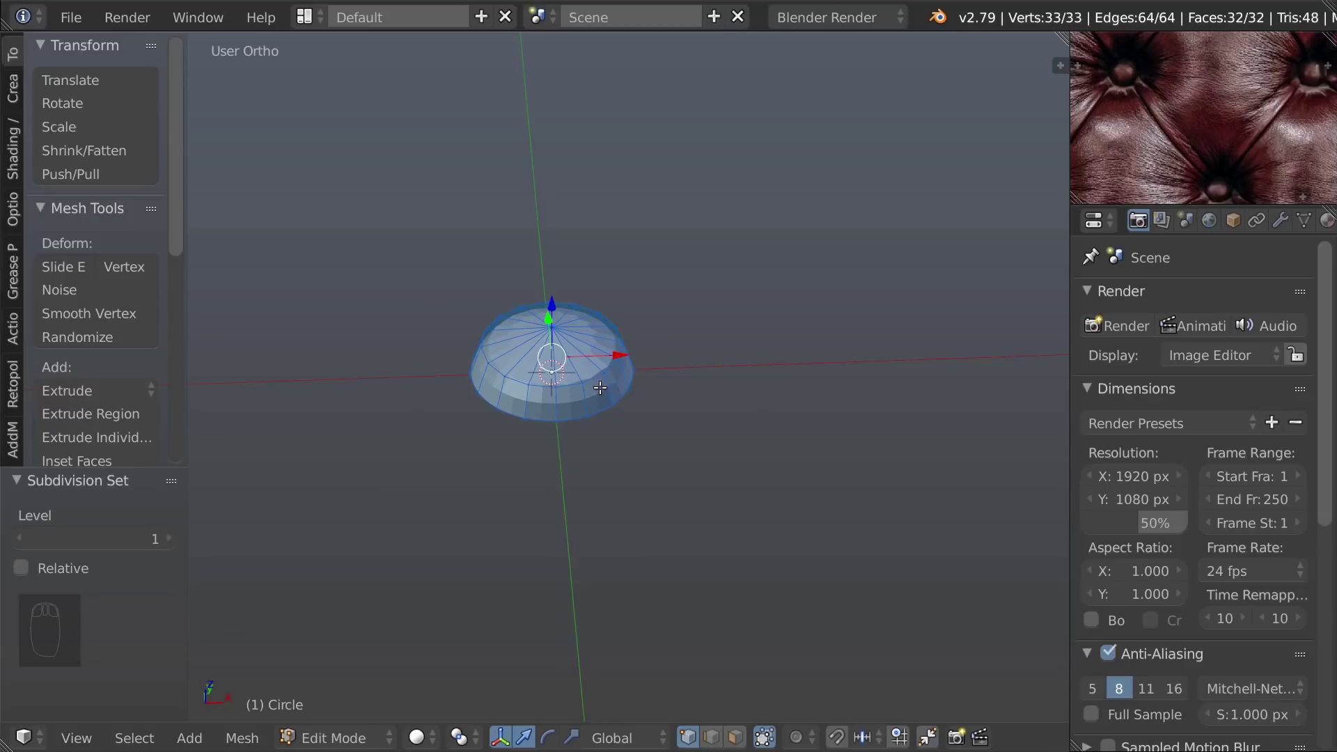
key("z")
left_click(453, 463)
middle_click_drag(452, 462, 536, 455)
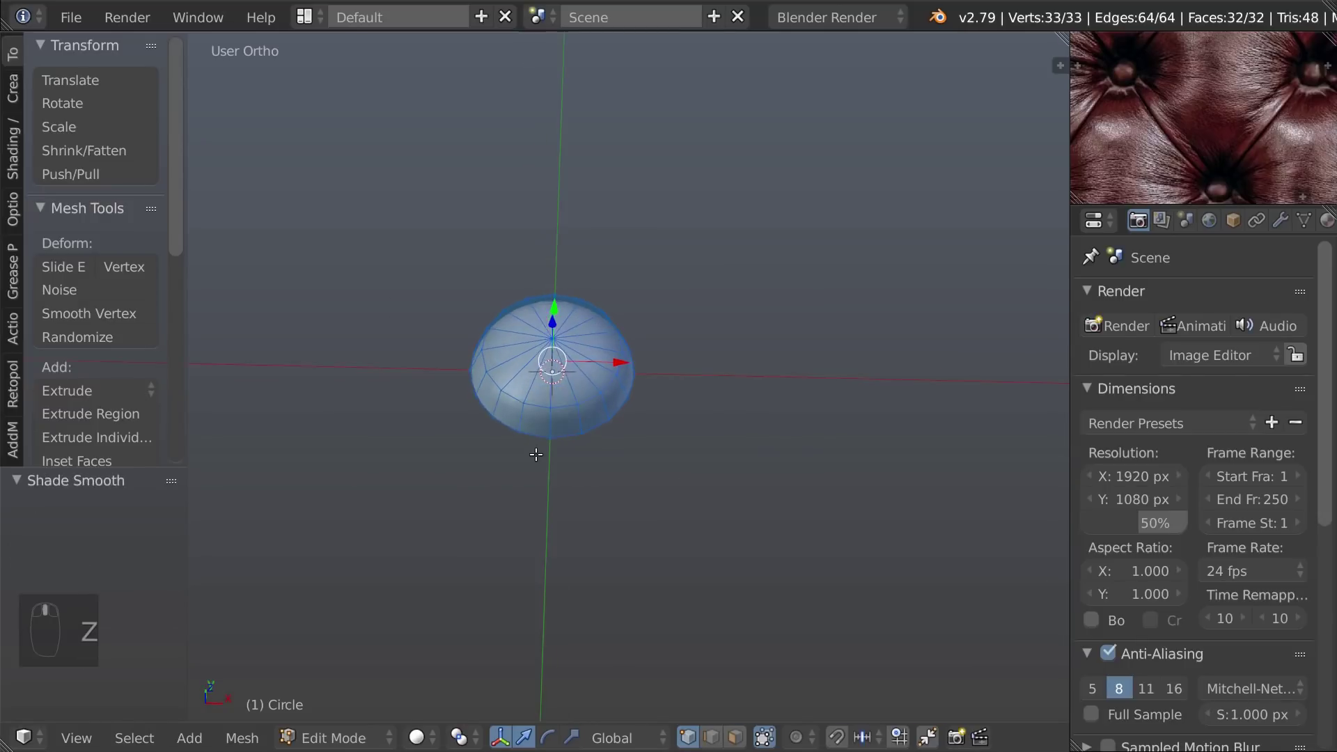
Extrude the button's bottom edge loop in place and scale it outward by about 1.29 to form a flat rim
key("ctrl+Tab")
left_click(566, 427)
key("a")
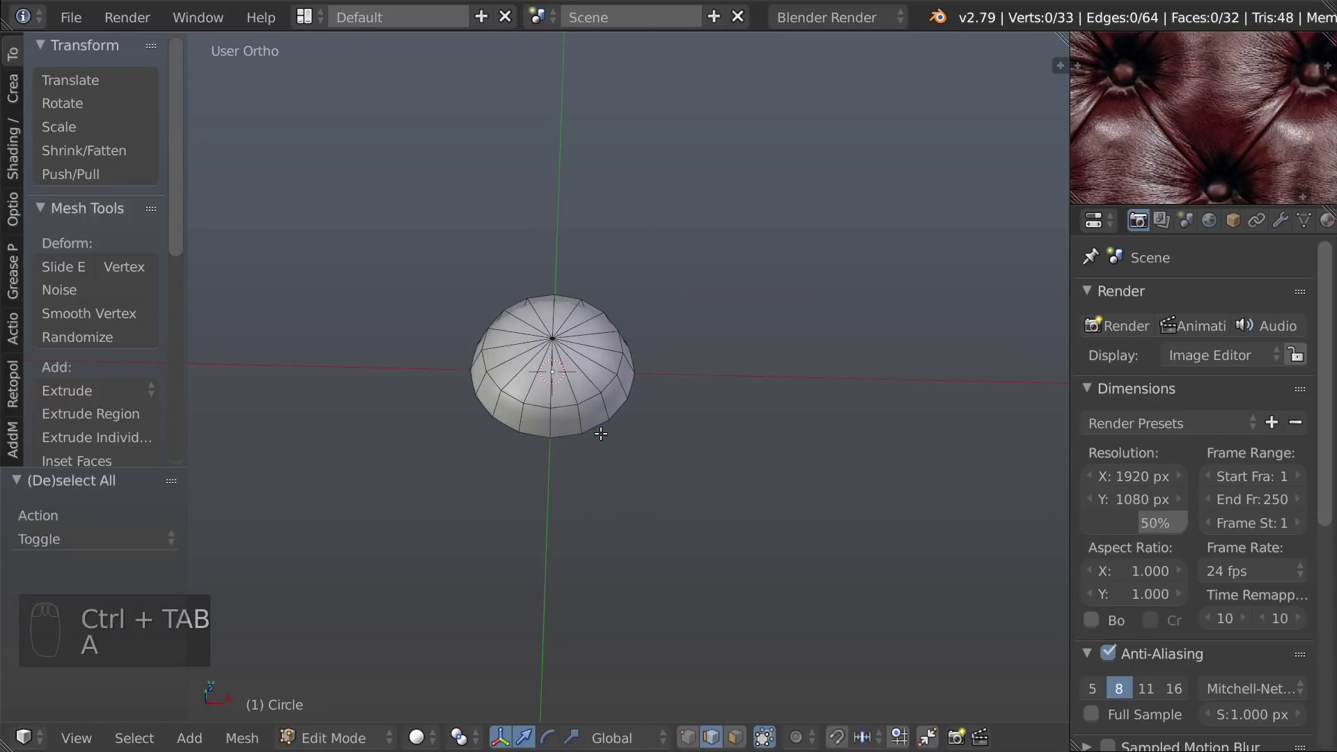
key("e")
right_click(604, 440)
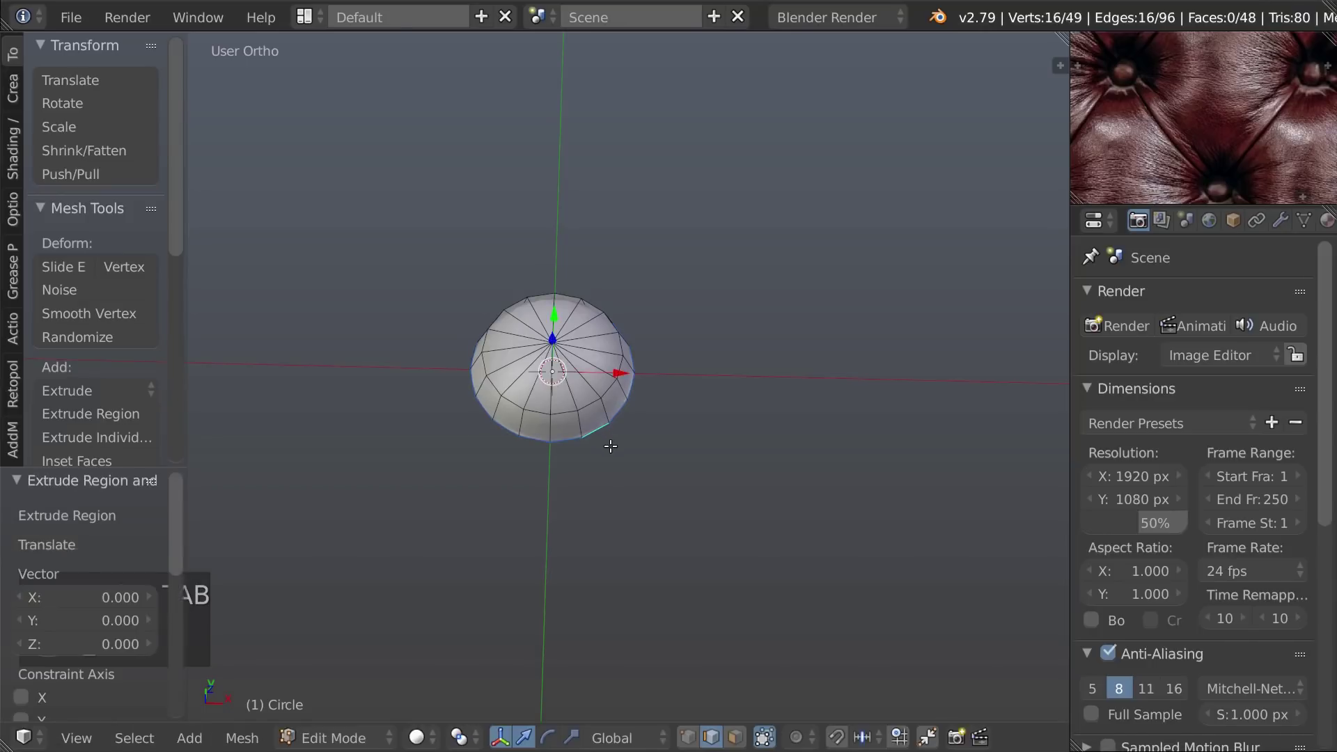
key("s")
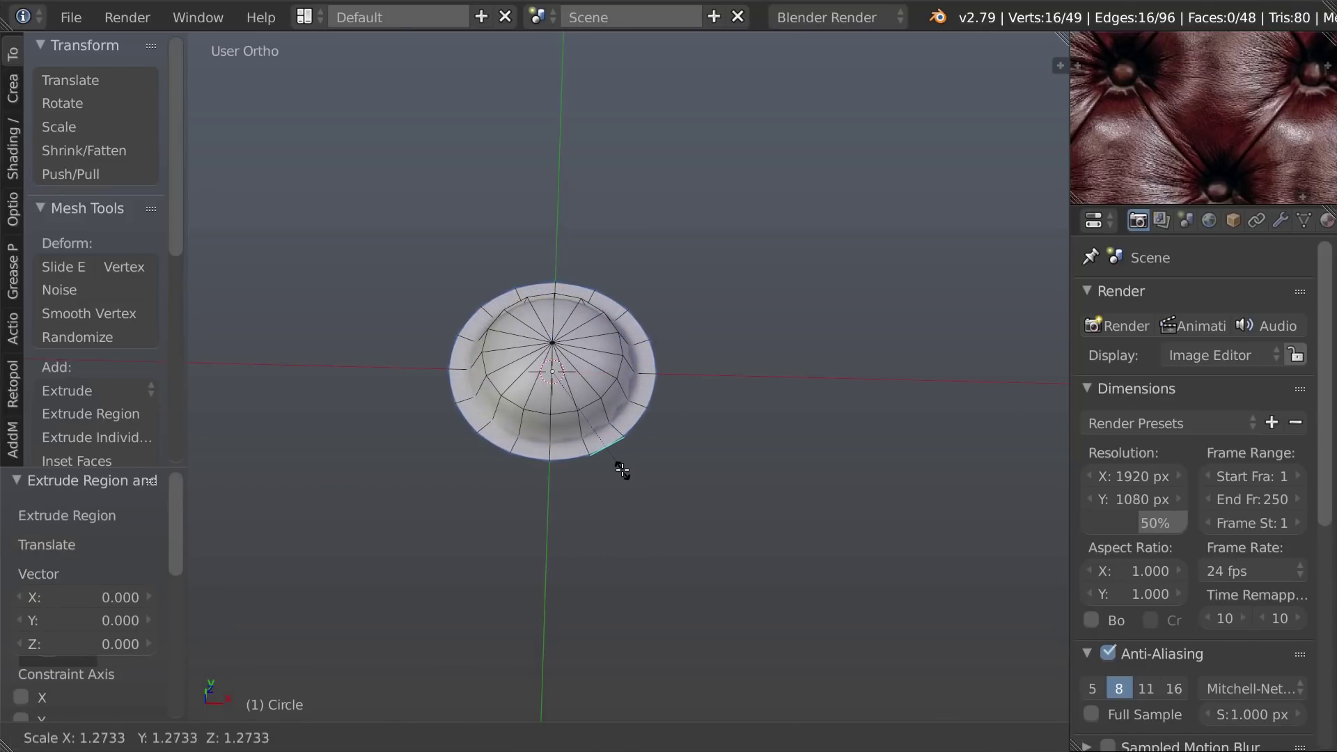
left_click(621, 472)
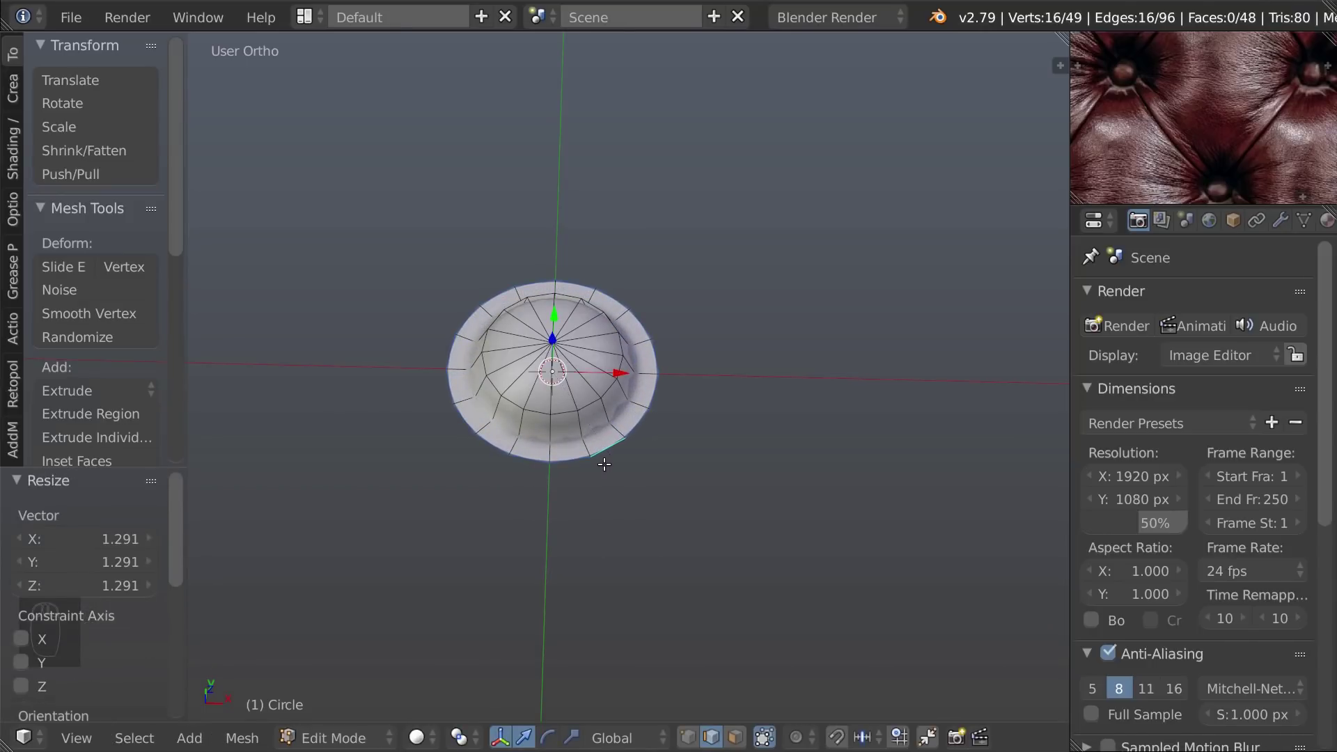
From the top view, extrude the rim's outer loop and scale it outward by about 2.21
key("KP_7")
key("e")
right_click(605, 464)
key("s")
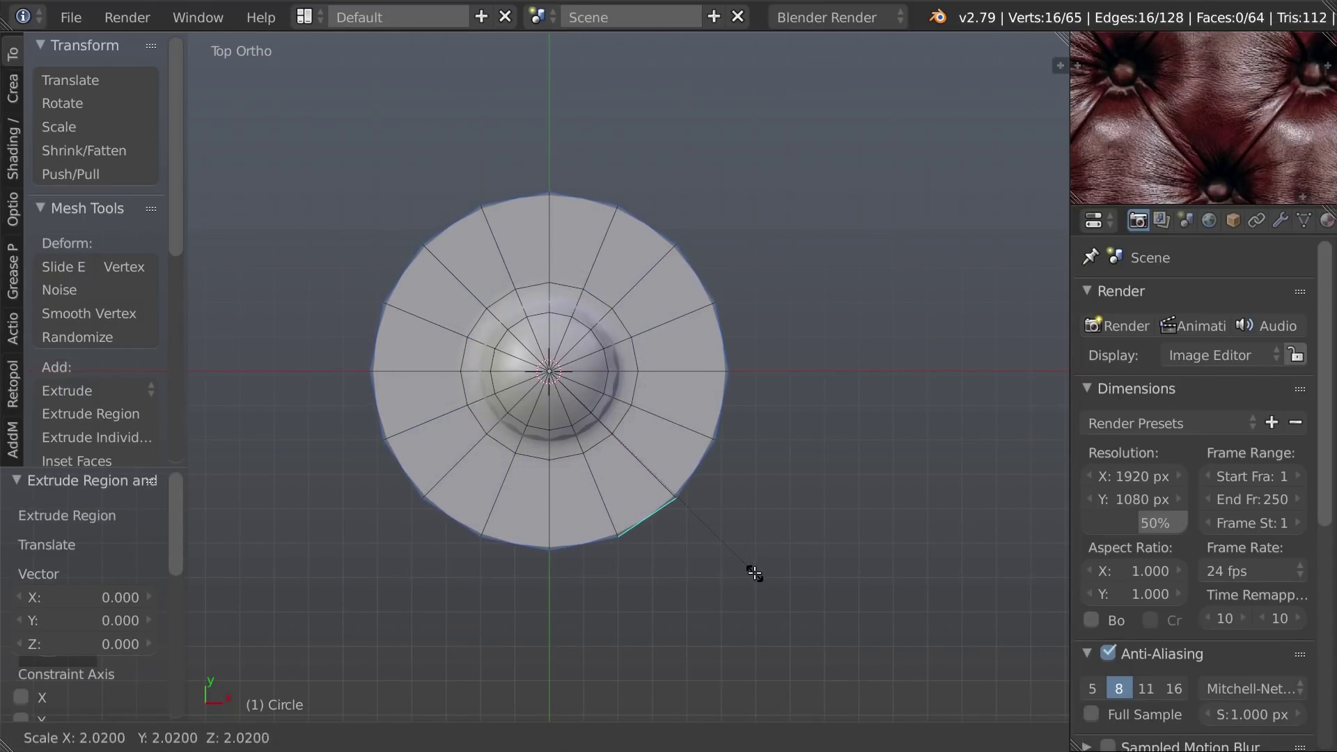
left_click(773, 599)
In wireframe with vertex selection, narrow the inner rim's upper-left diagonal vertex pair by about half and scale the upper-right pair to 0.5
key("ctrl+Tab")
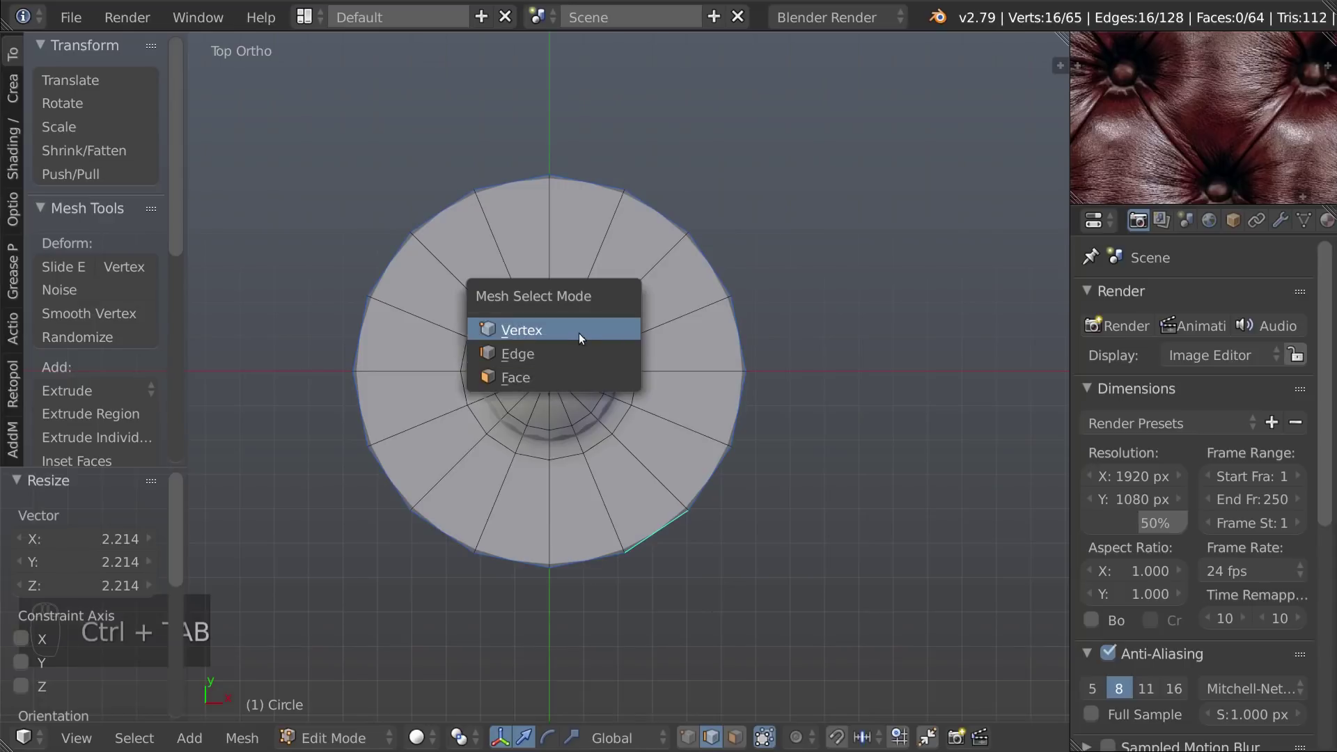
left_click(581, 338)
key("z")
scroll(548, 360, "up", 1)
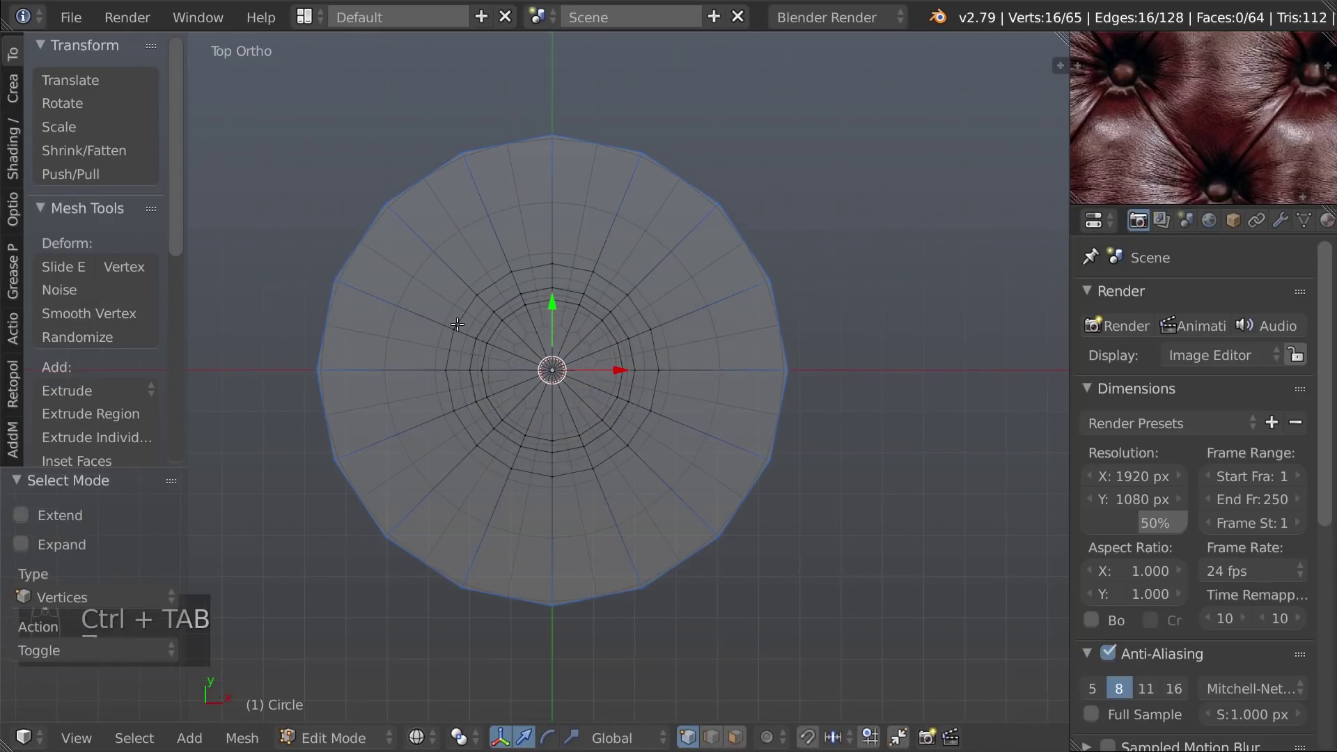
right_click(452, 326)
right_click(494, 273, "shift")
key("s")
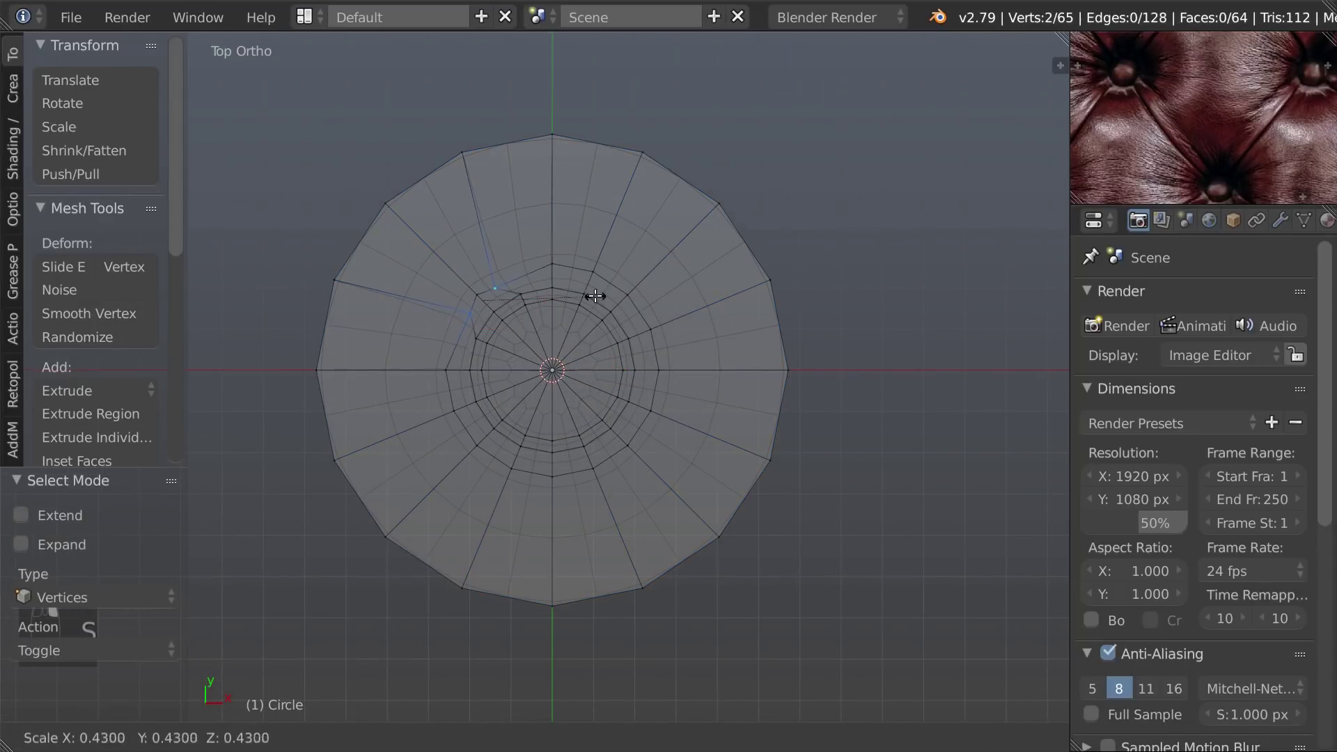
left_click(589, 295)
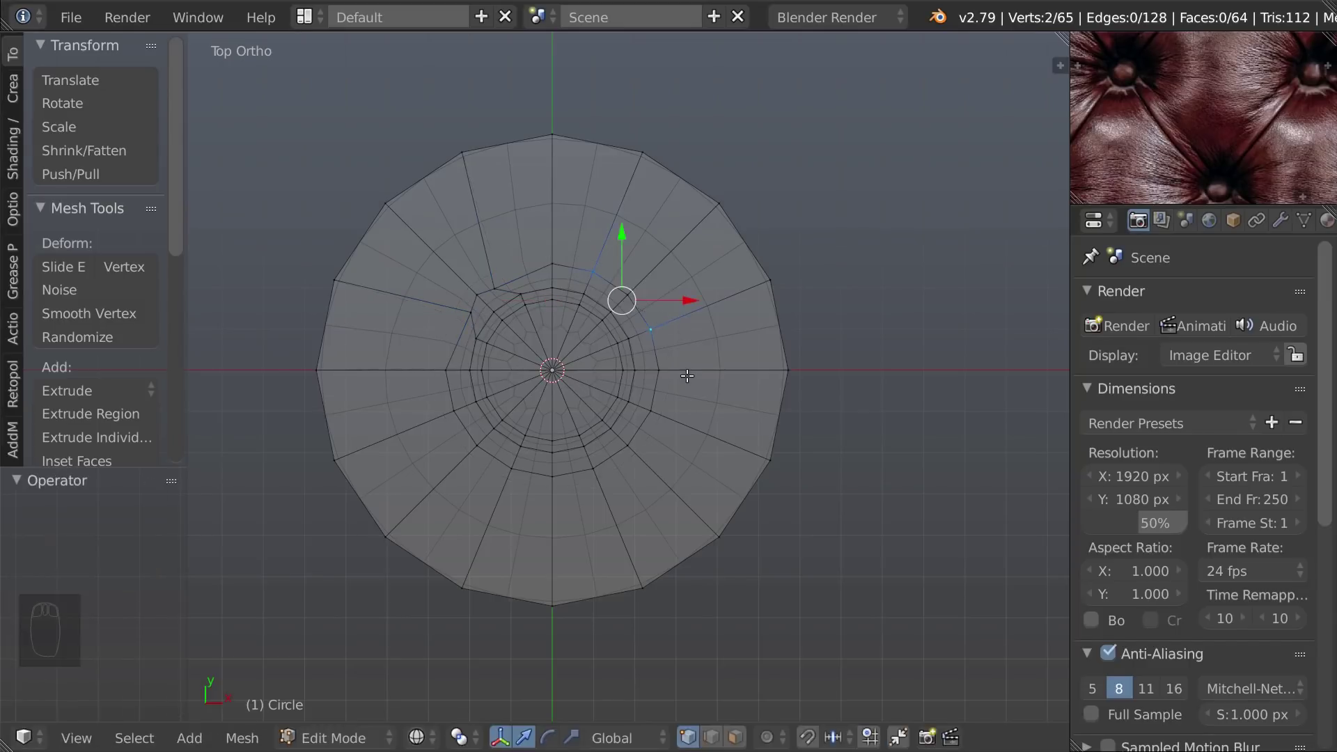
type("s0.5")
key("Return")
Scale the inner rim's lower-right and lower-left diagonal vertex pairs to 0.5
right_click(591, 472, "shift")
type("s0.5")
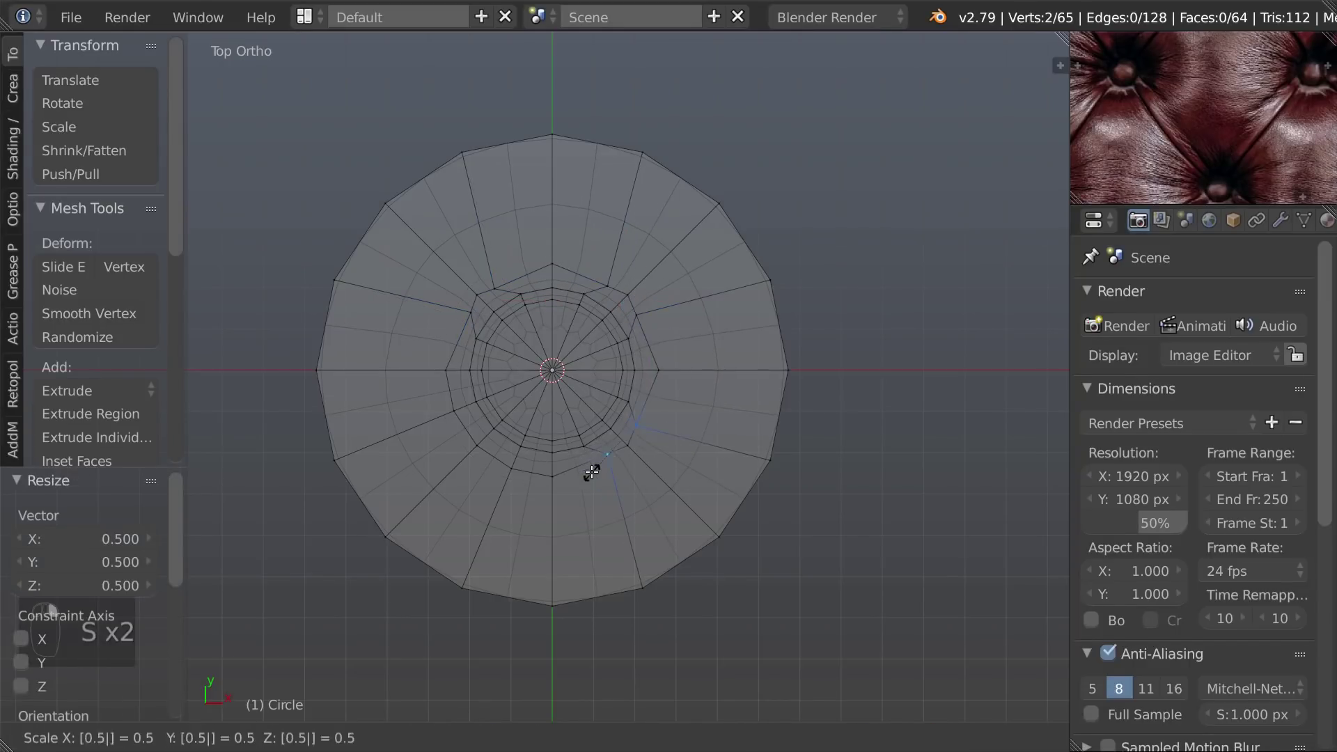
key("Return")
right_click(551, 479)
right_click(510, 477)
right_click(444, 421, "shift")
type("s0.5")
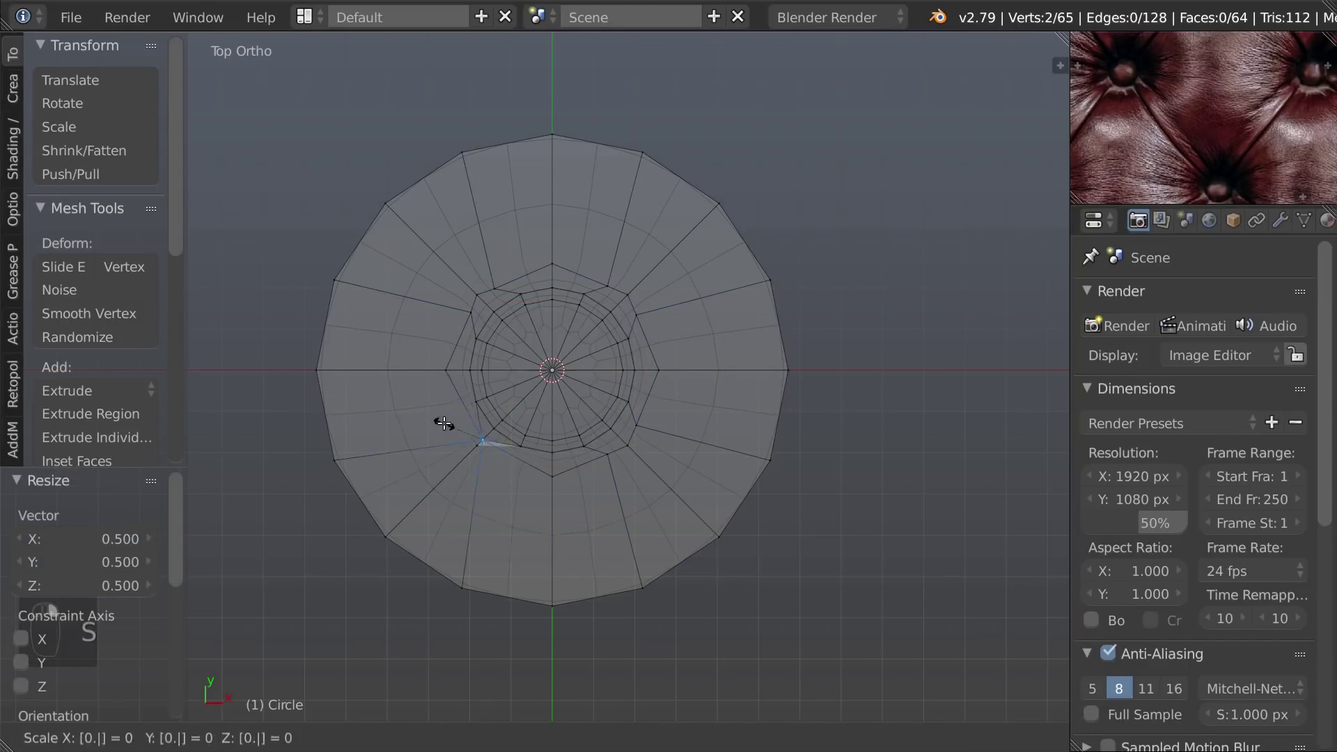
key("Return")
Scale the outer loop's lower-left and lower-right vertex pairs beside the diagonal spokes to 0.25
right_click(463, 568, "shift")
type("s")
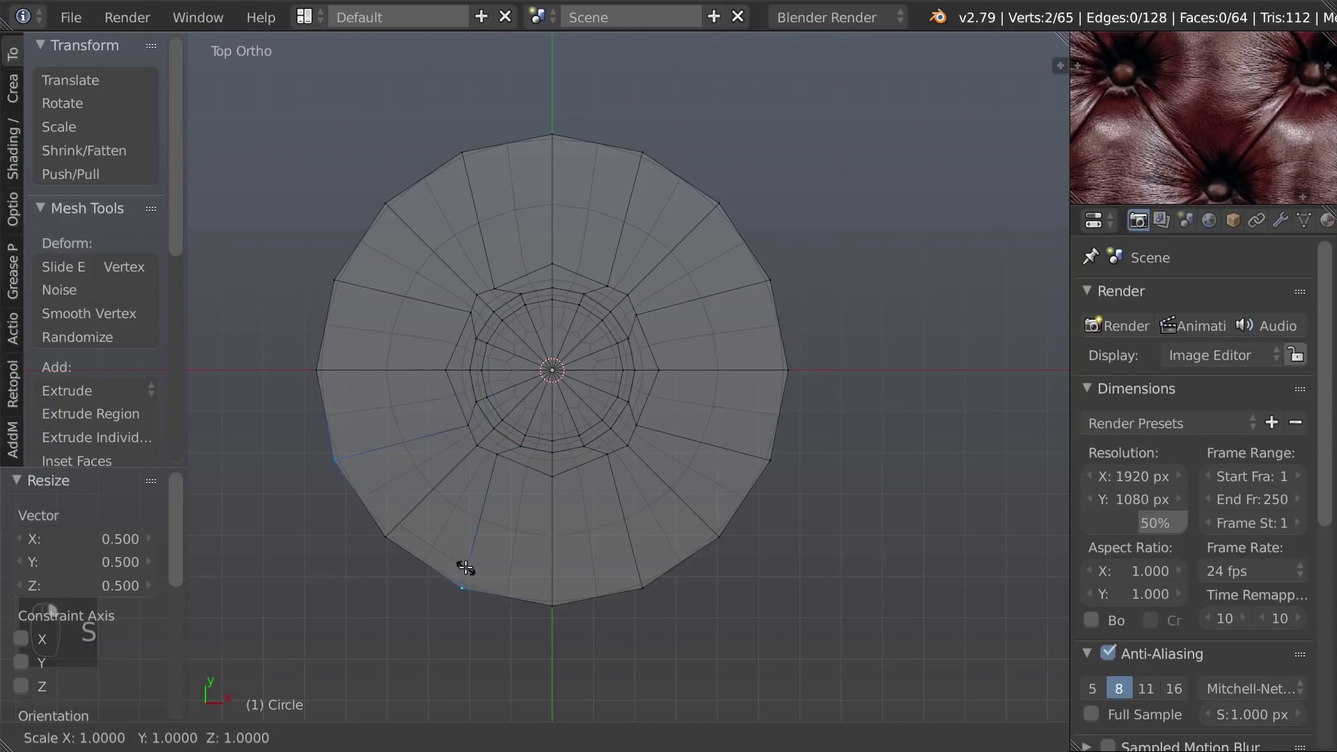
type("0.25")
key("Return")
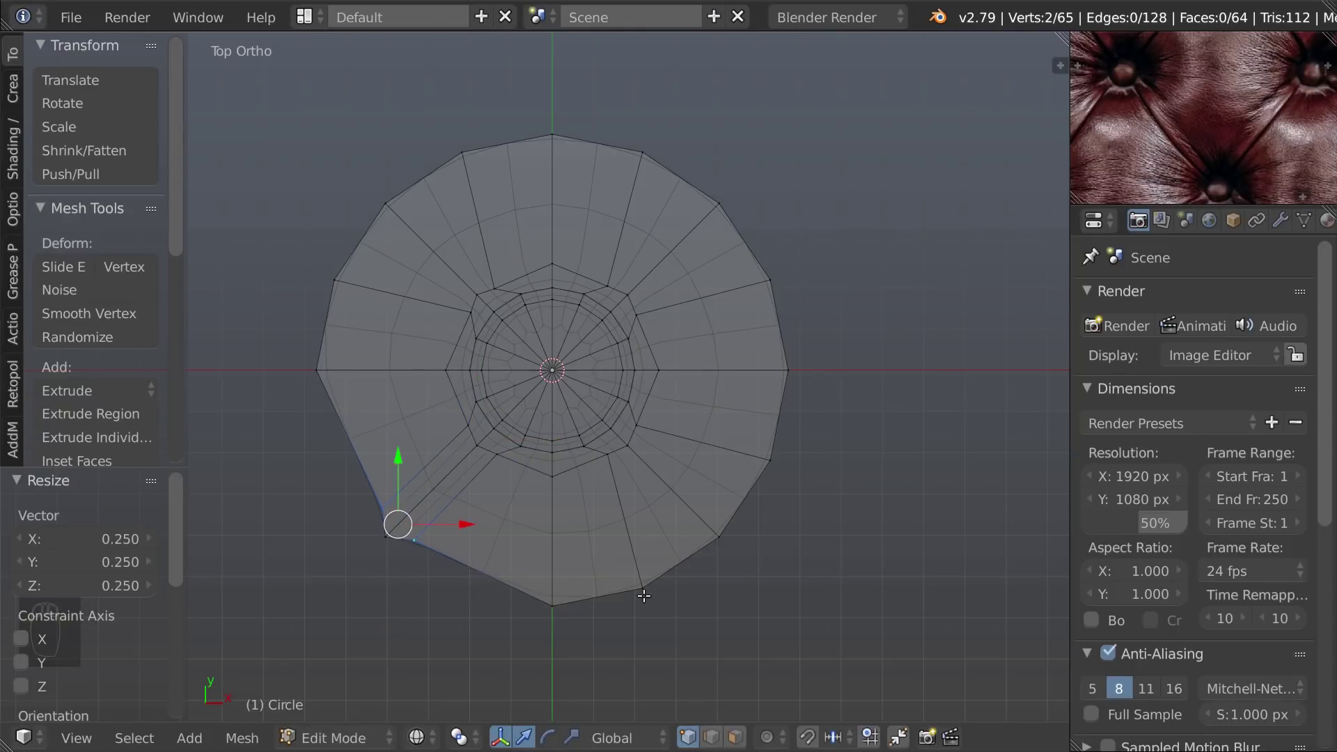
right_click(641, 594)
right_click(763, 477, "shift")
type("s0.25")
key("Return")
Scale the outer loop's upper-right and upper-left vertex pairs beside the diagonal spokes to 0.25 and hide the tool shelf
right_click(617, 156, "shift")
type("s0.25")
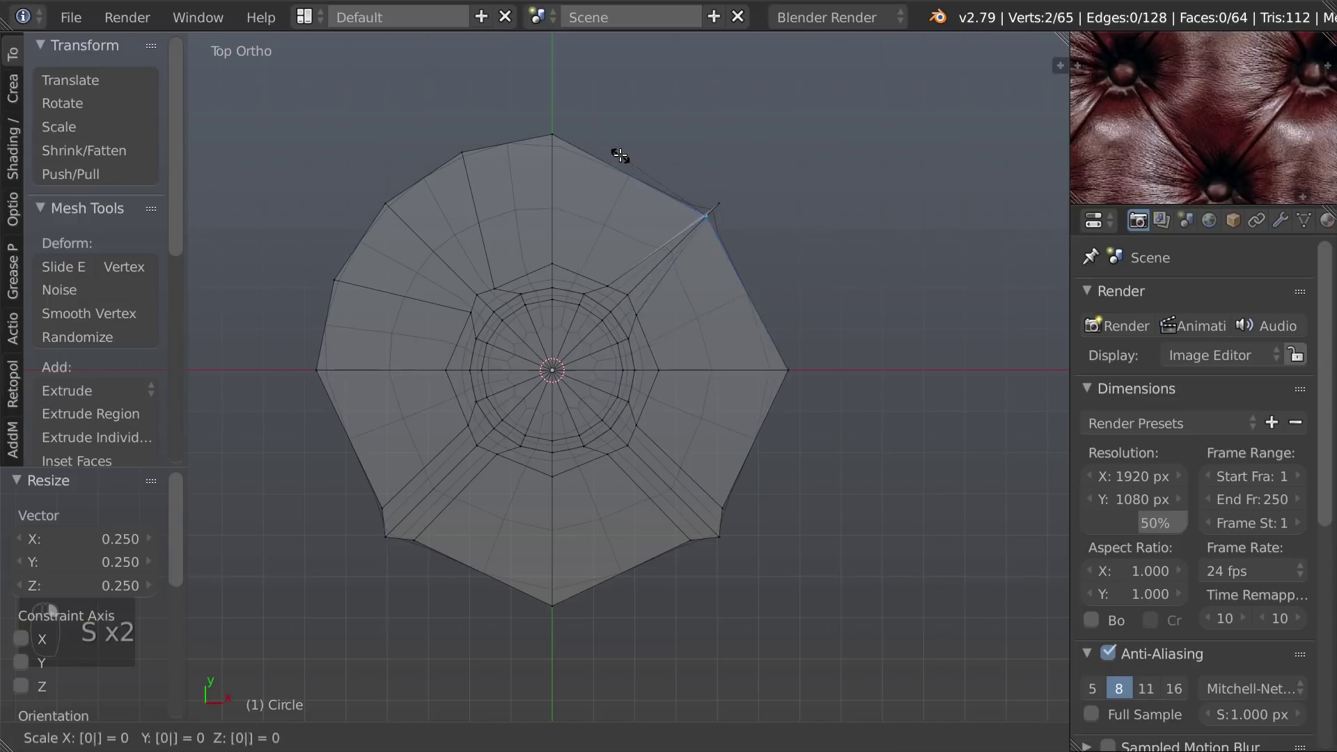
key("Return")
right_click(462, 151)
right_click(337, 278, "shift")
type("s")
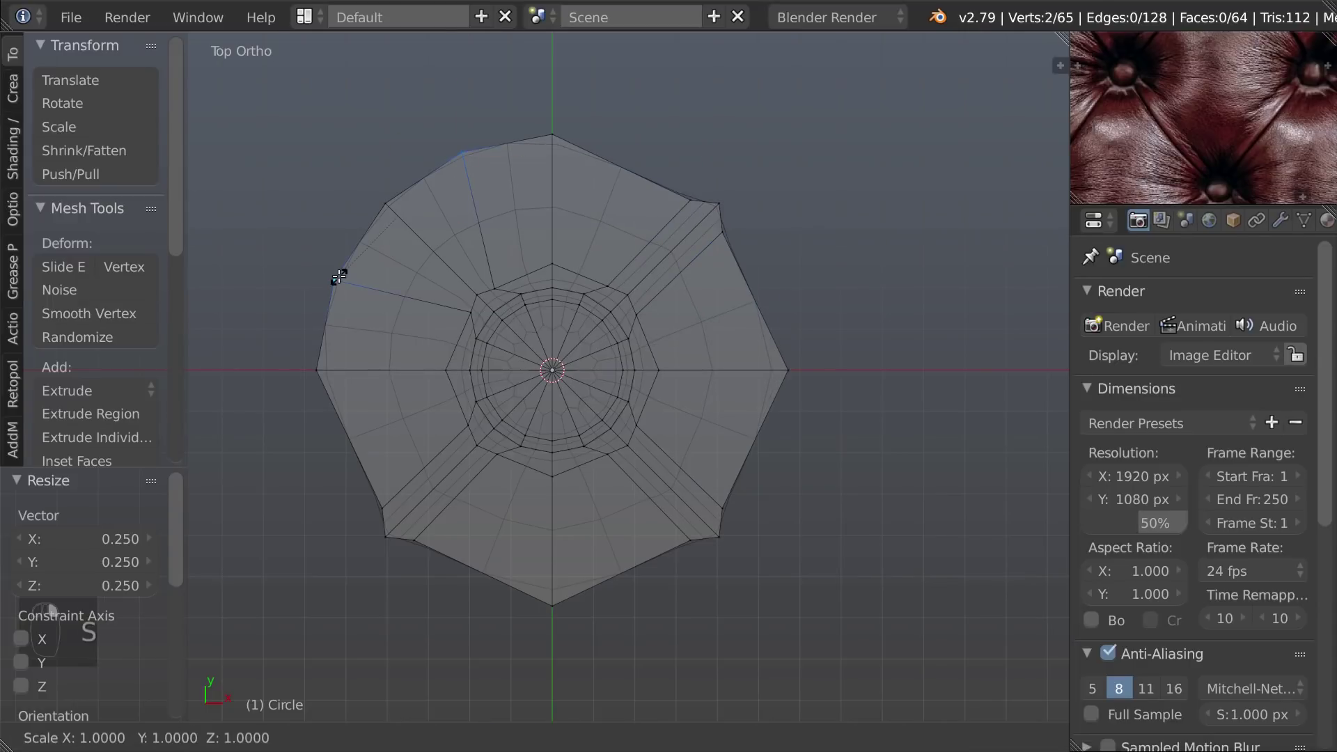
type("0.25")
key("Return")
key("t")
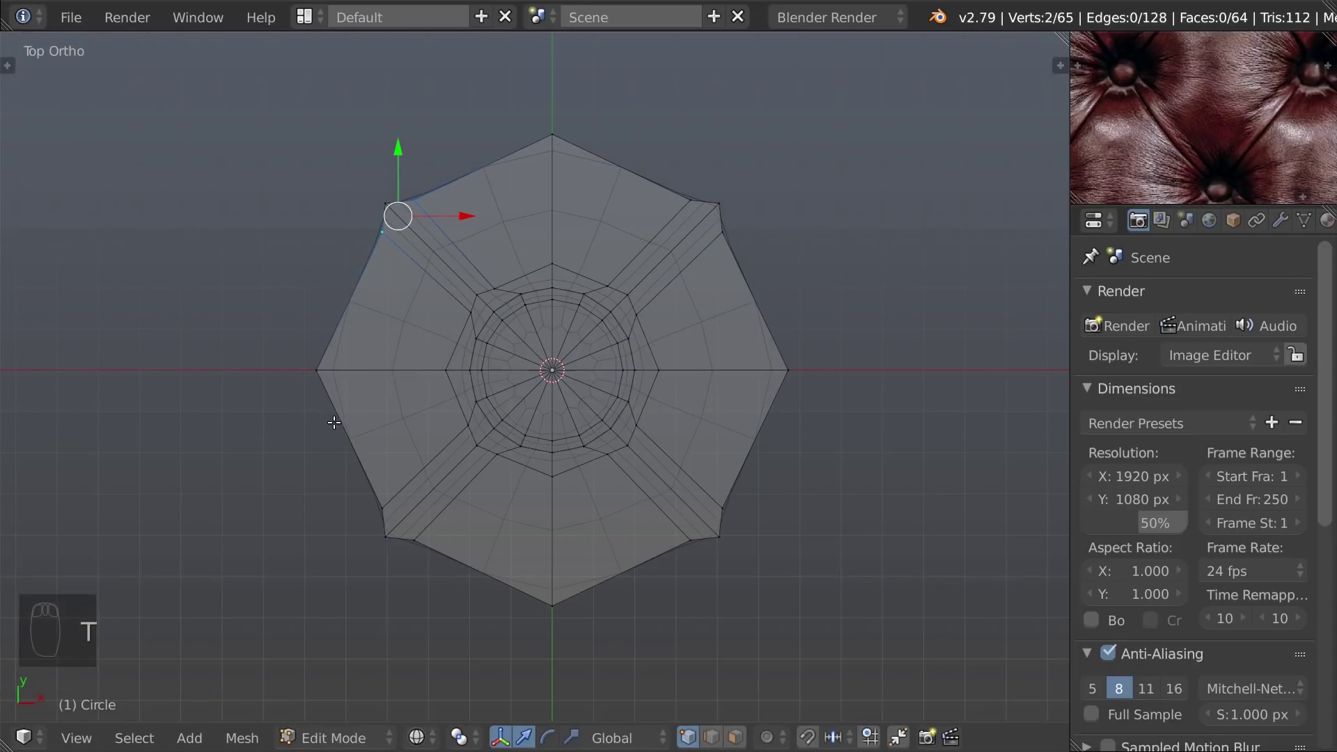
Select the eight wide outer faces between the diagonal strips and fatten them about 0.07 along their normals
key("s")
left_click(847, 435)
middle_click_drag(702, 438, 696, 348)
key("z")
middle_click_drag(659, 441, 654, 468)
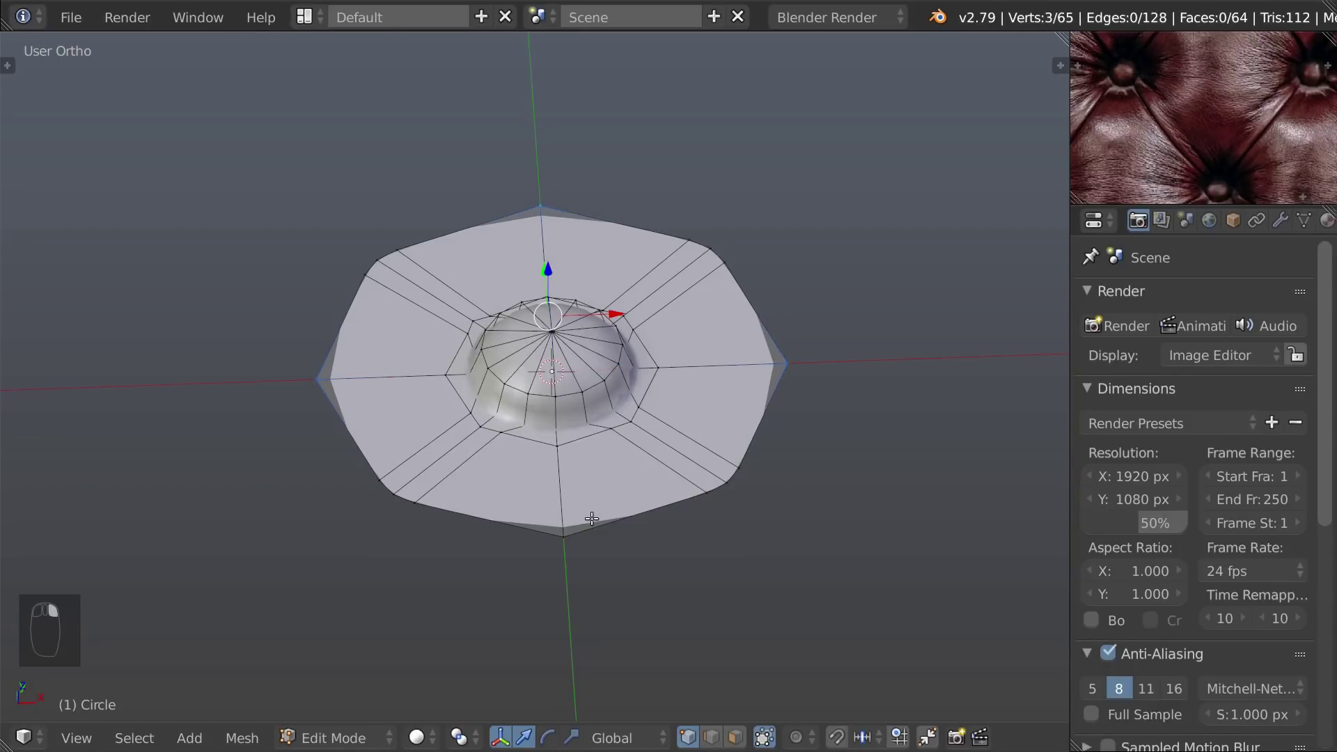
key("ctrl+KP_Add")
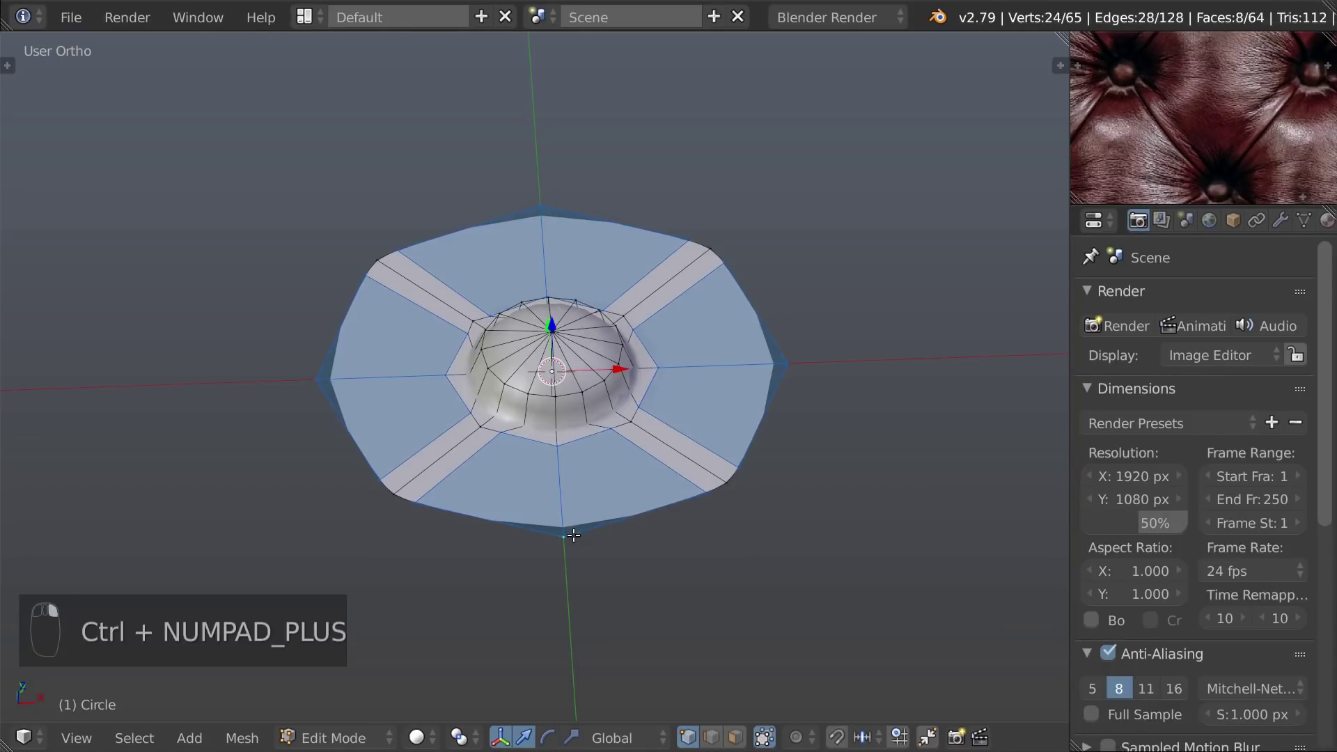
scroll(1218, 128, "down", 4)
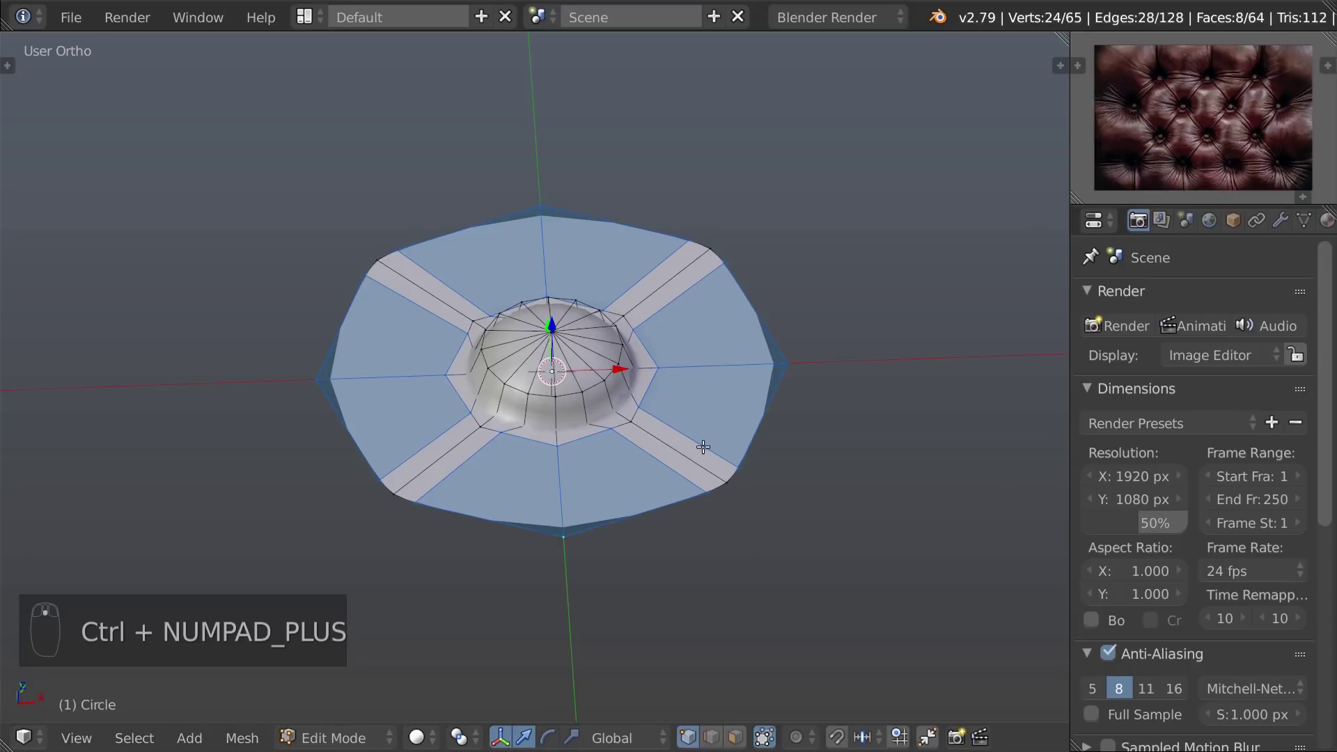
key("alt+s")
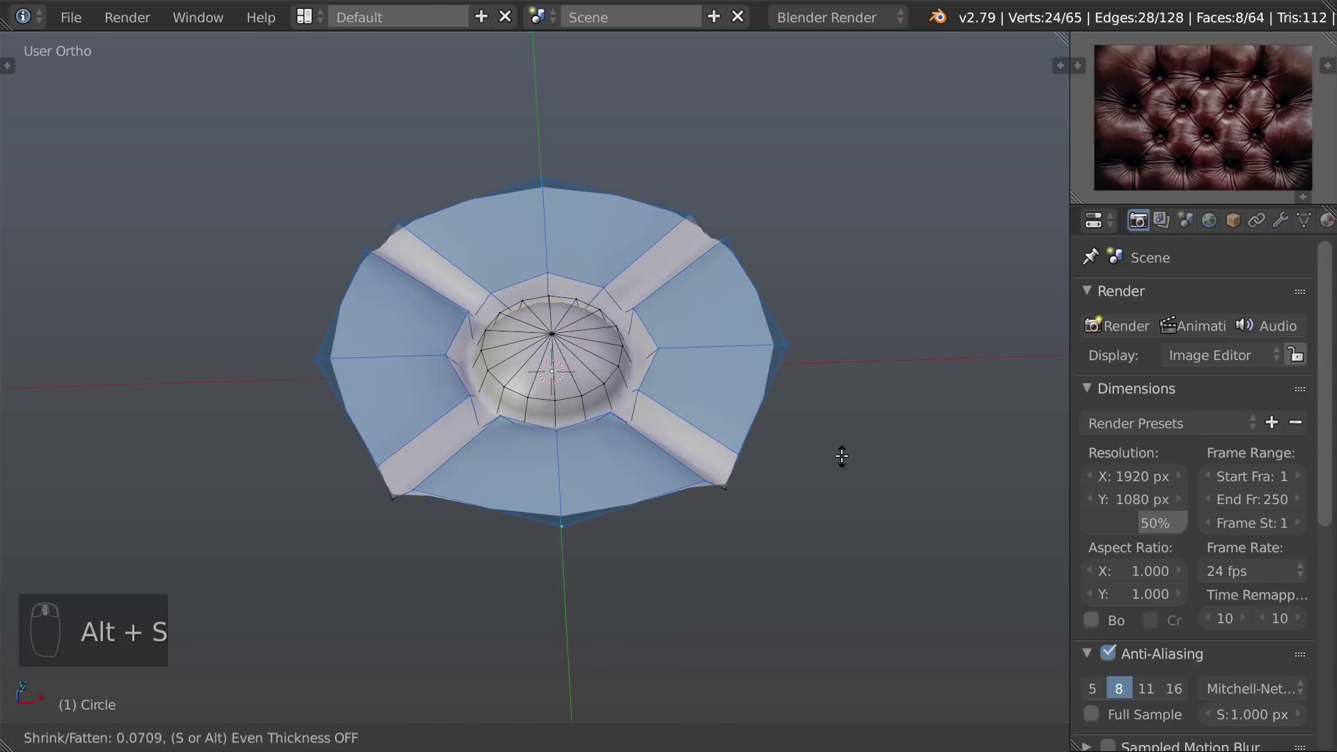
left_click(845, 459)
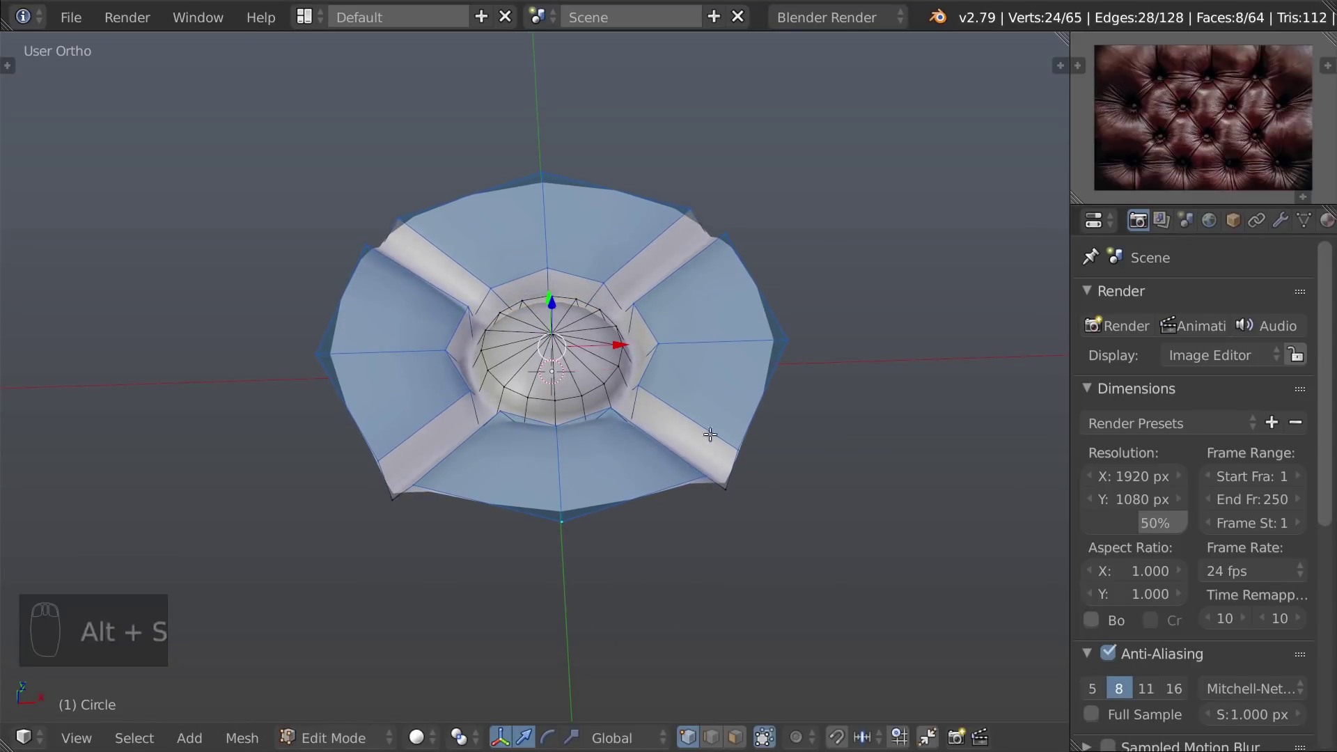
Select the four outer rim vertices lying on the X and Y axes and fatten them upward along their normals
right_click(341, 367)
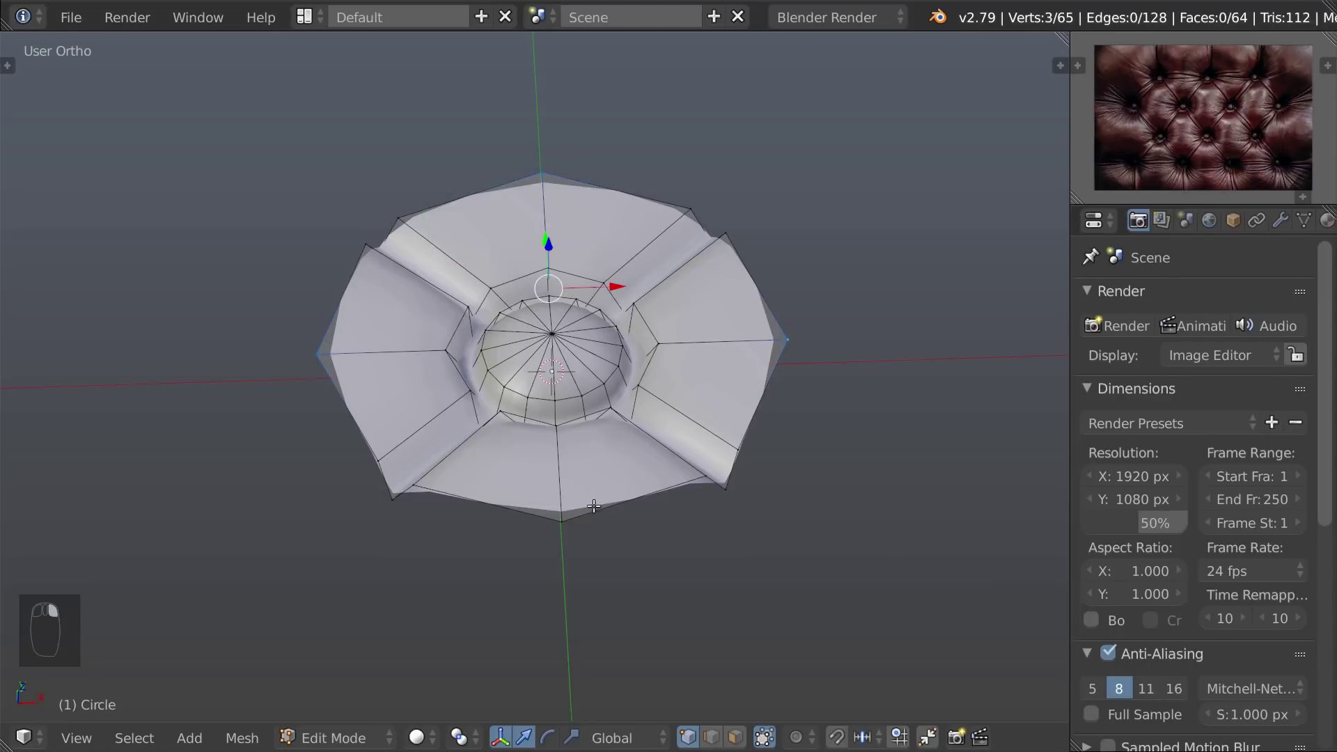
key("alt+s")
left_click(933, 468)
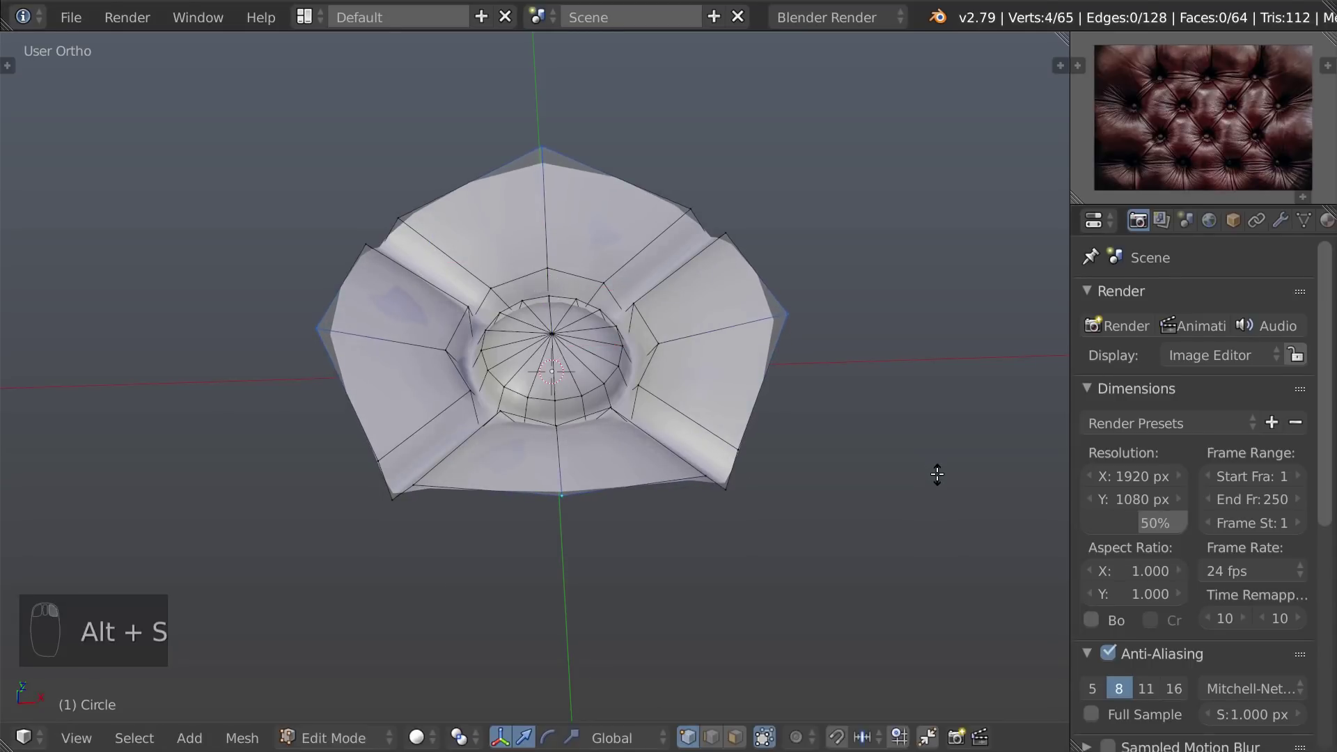
key("Tab")
middle_click_drag(583, 471, 730, 454)
key("Tab")
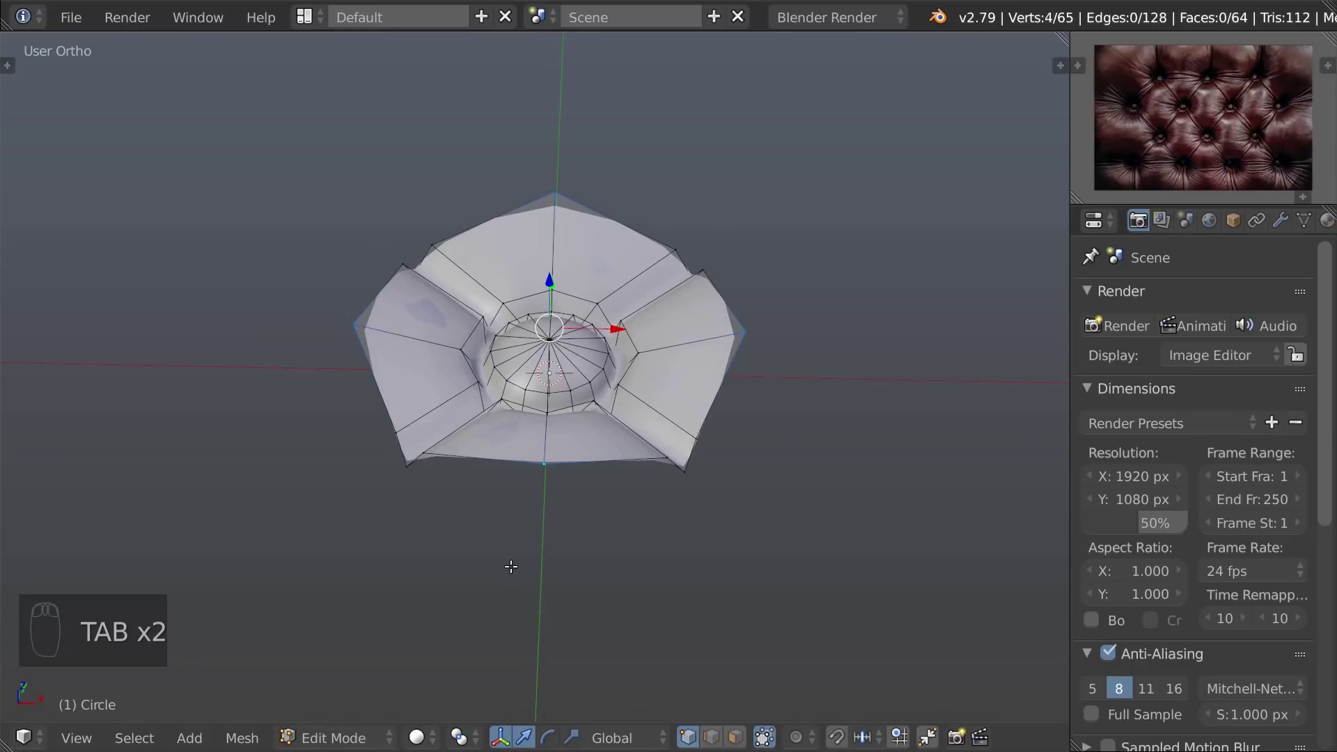
Try to scale the whole button segment along the Z axis in Object Mode
middle_click_drag(510, 566, 544, 430)
key("Tab")
key("s")
key("z")
left_click(732, 477)
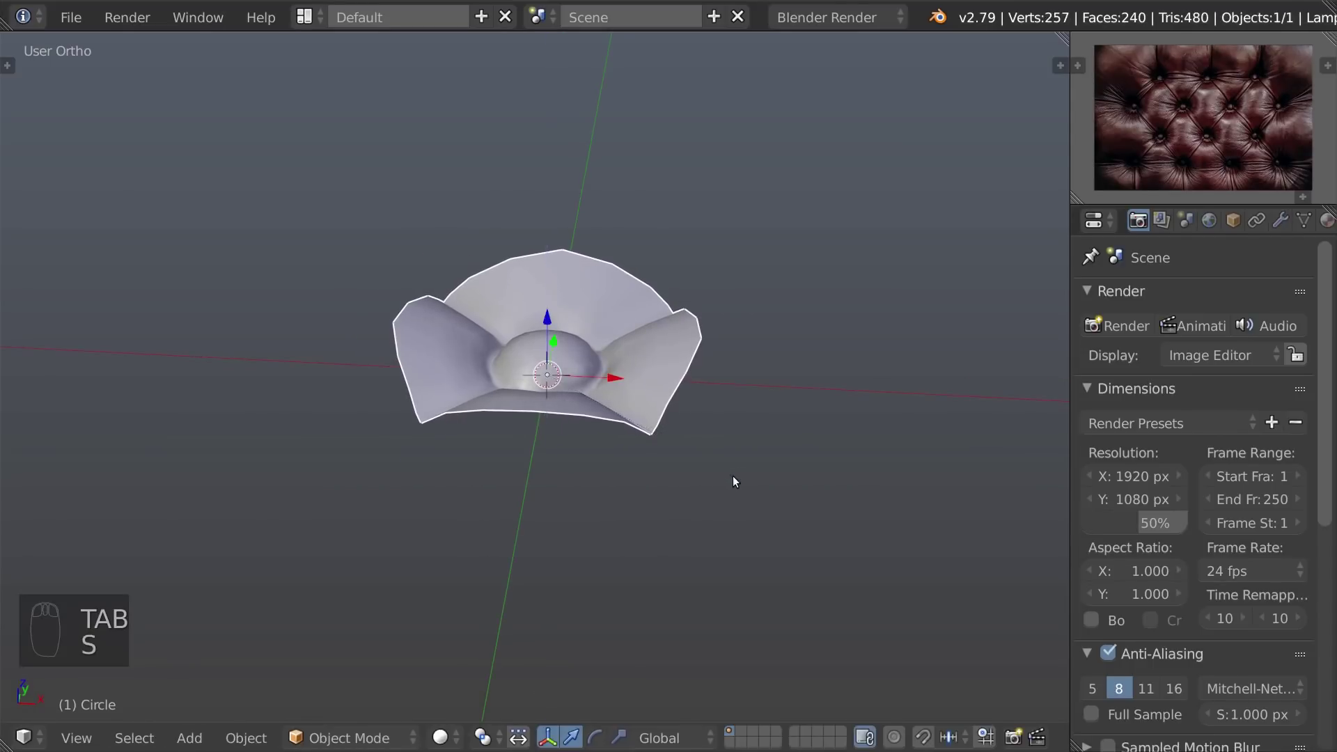
Merge the four pairs of neighbouring triangles on the right half of the button cap into quads
scroll(733, 476, "up", 2)
right_click(603, 285, "shift")
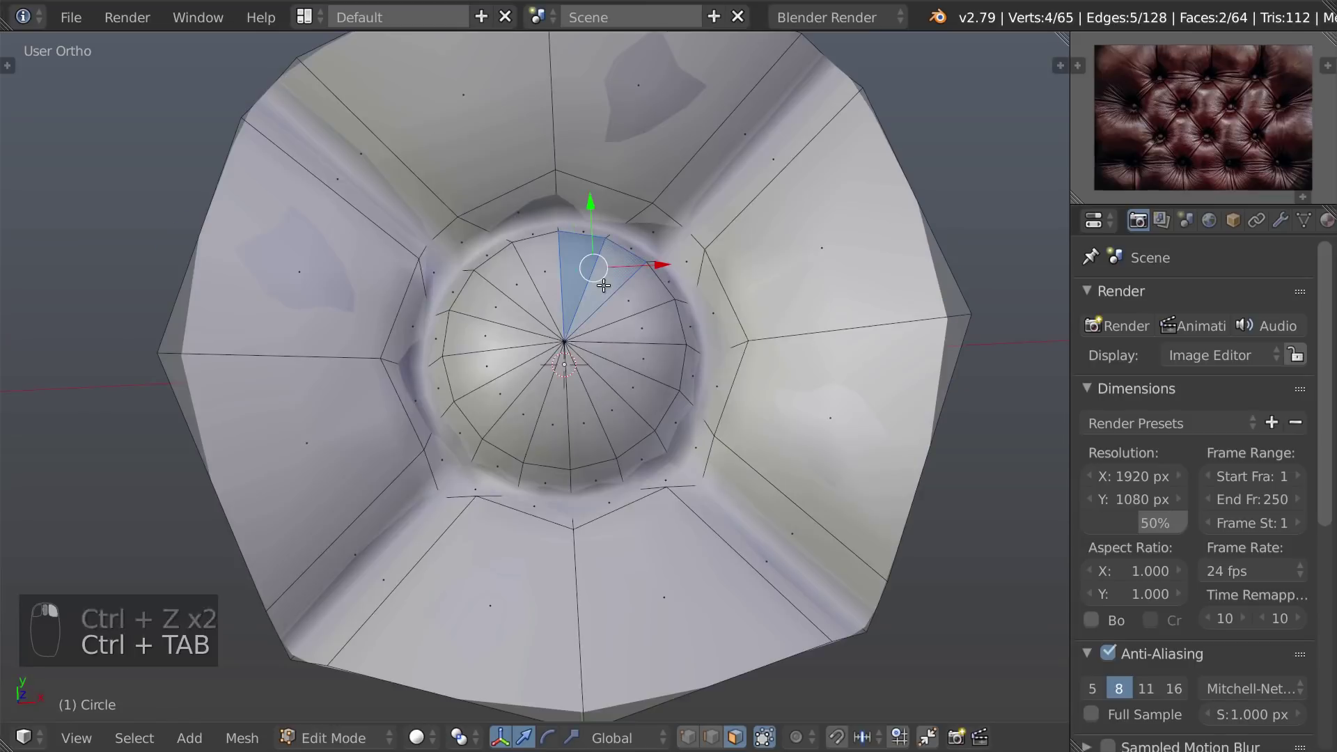
key("alt+j")
key("alt+j")
key("alt+j")
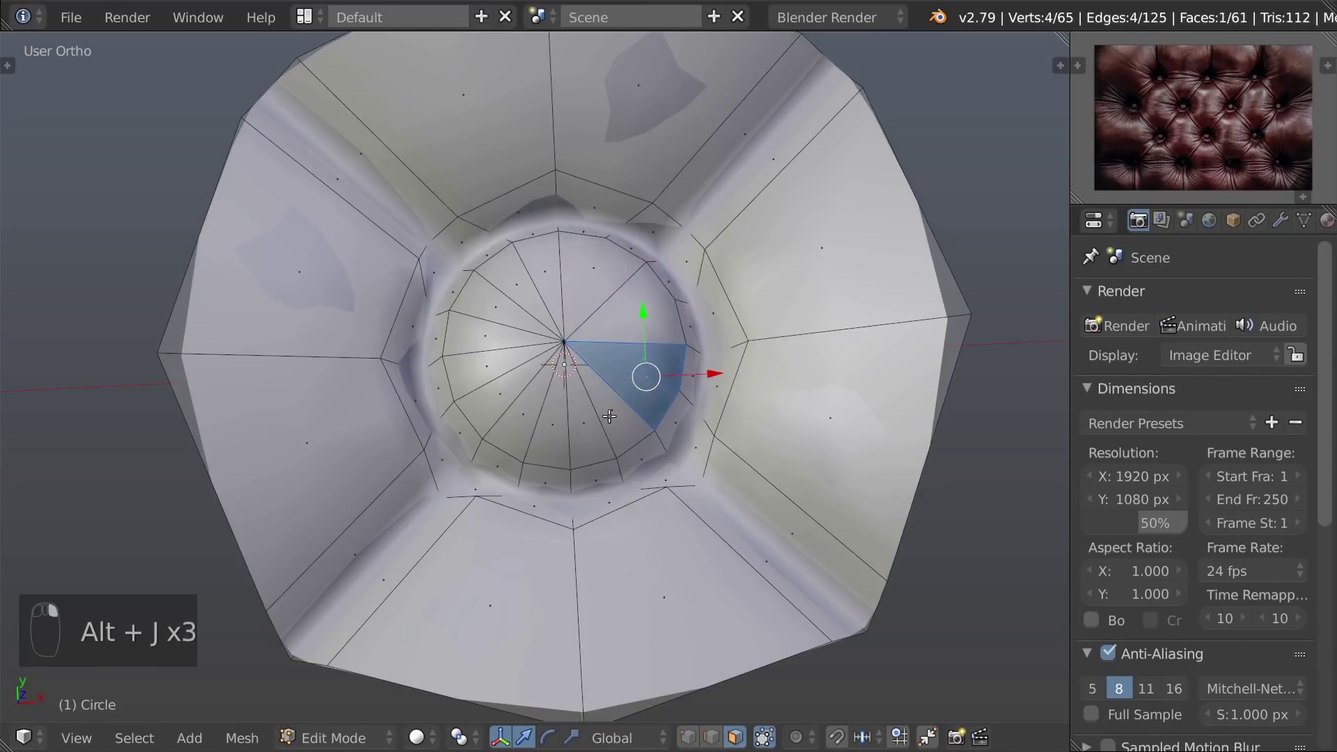
key("alt+j")
Merge the four pairs of neighbouring triangles on the left half of the button cap into quads
right_click(551, 425)
right_click(518, 423, "shift")
key("alt+j")
right_click(480, 416)
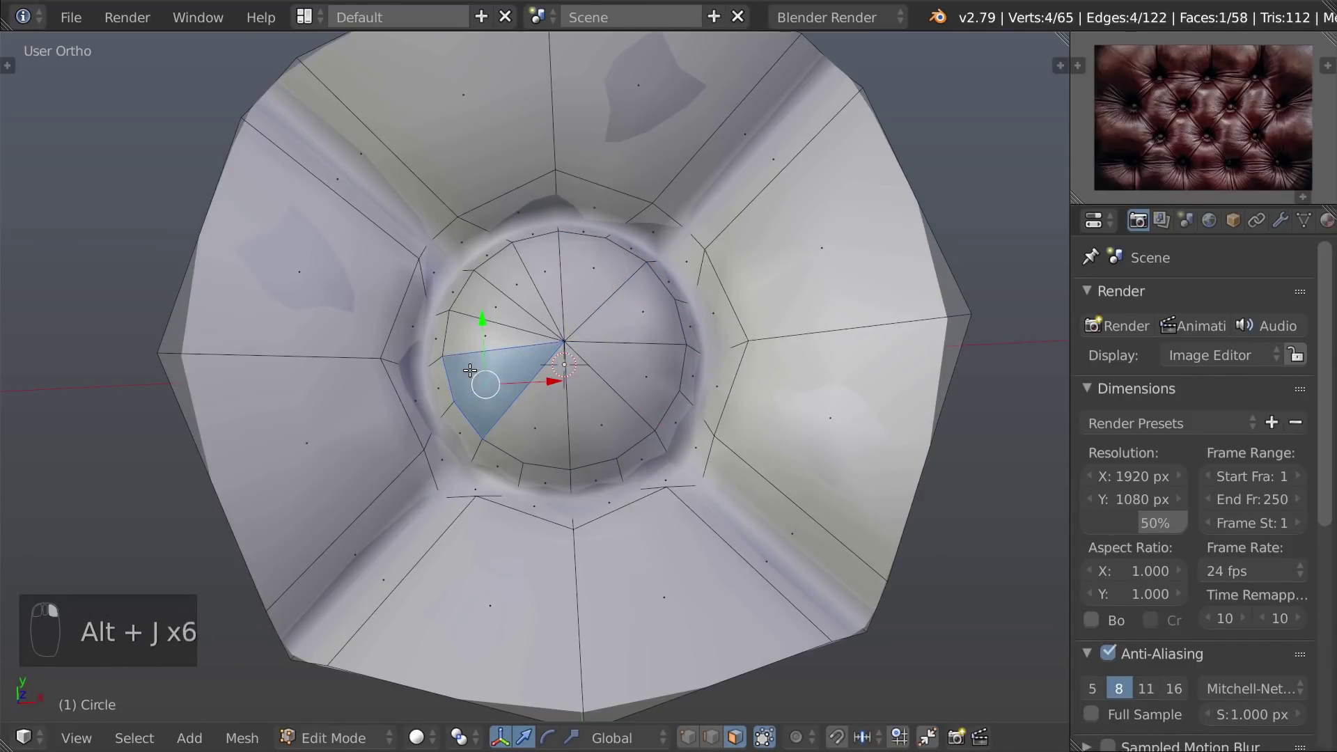
right_click(475, 337)
right_click(487, 310, "shift")
key("alt+j")
right_click(510, 281)
right_click(536, 265, "shift")
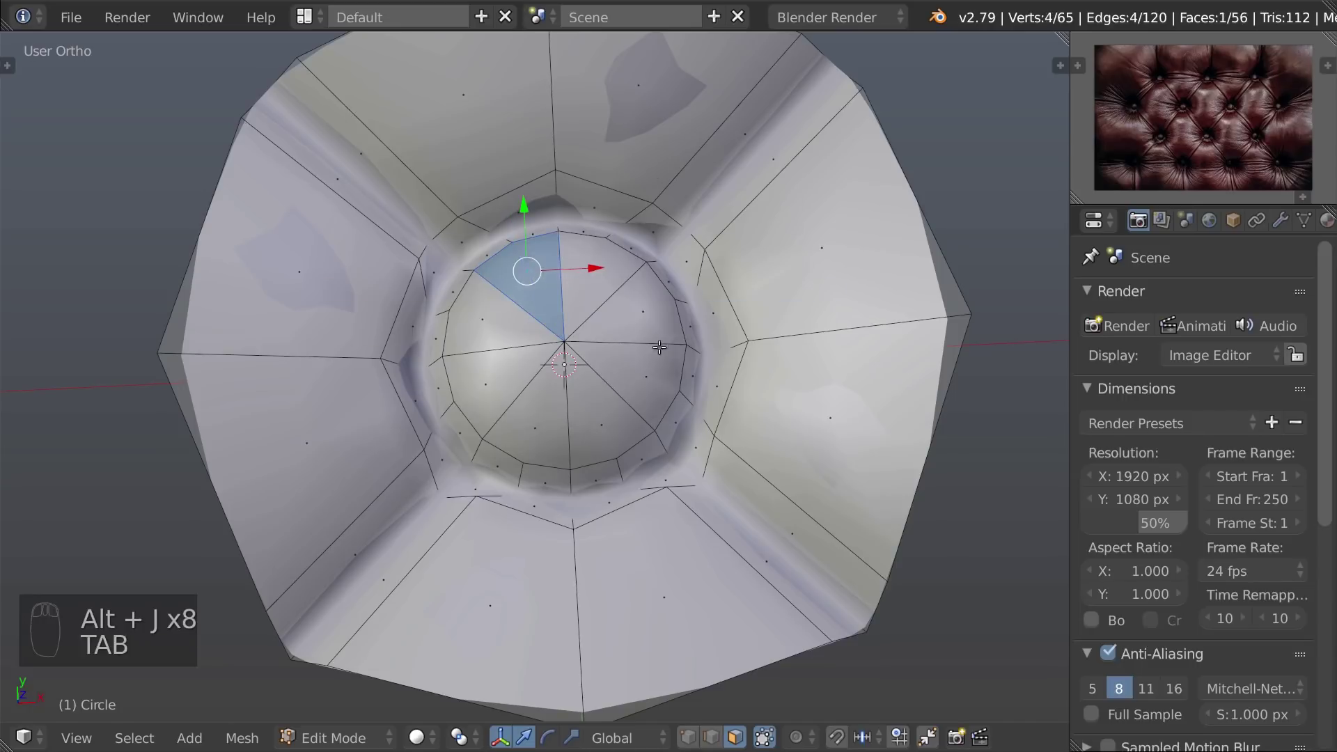
Return to Object Mode and set the segment's subdivision surface level to 2
key("Tab")
scroll(615, 374, "down", 2)
scroll(615, 375, "up", 3)
scroll(585, 363, "down", 1)
middle_click_drag(564, 357, 557, 322)
key("ctrl+2")
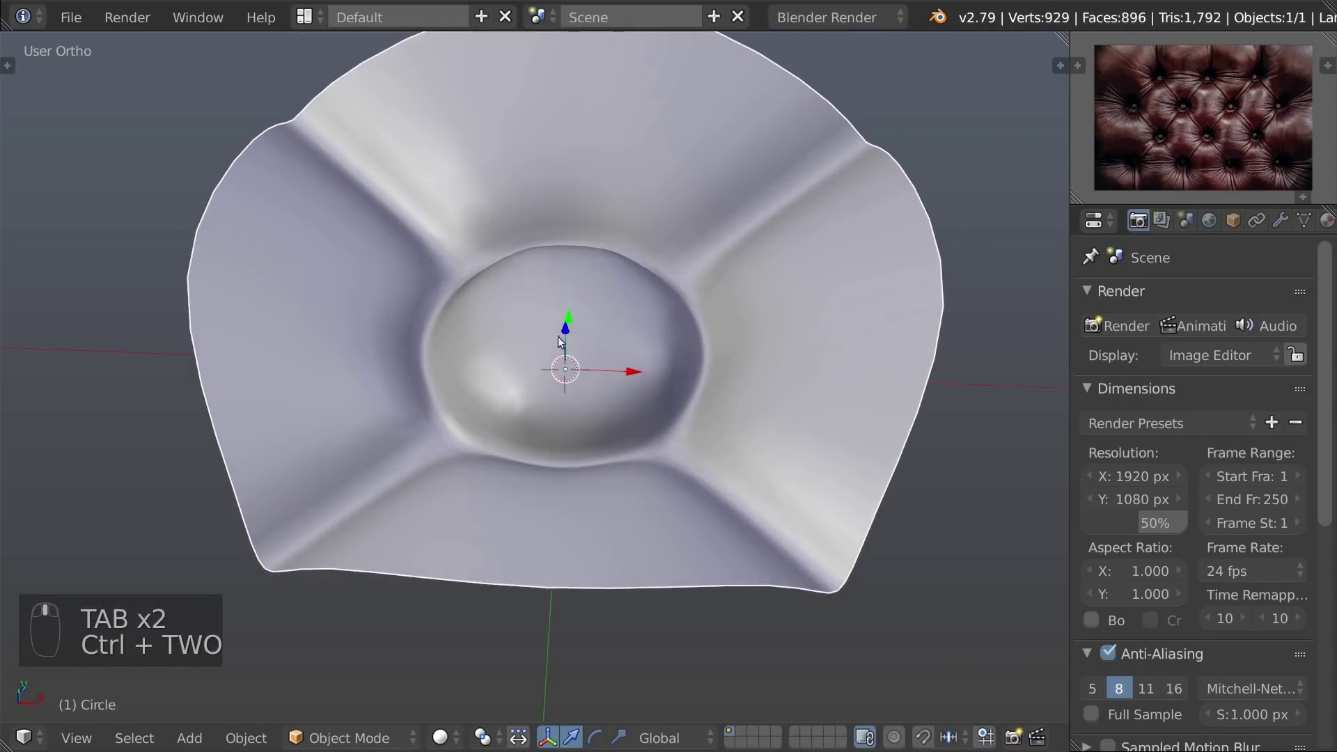
Add a centred edge loop around the side of the button and fatten it slightly outward
scroll(561, 365, "up", 1)
key("Tab")
scroll(627, 418, "up", 2)
key("ctrl+r")
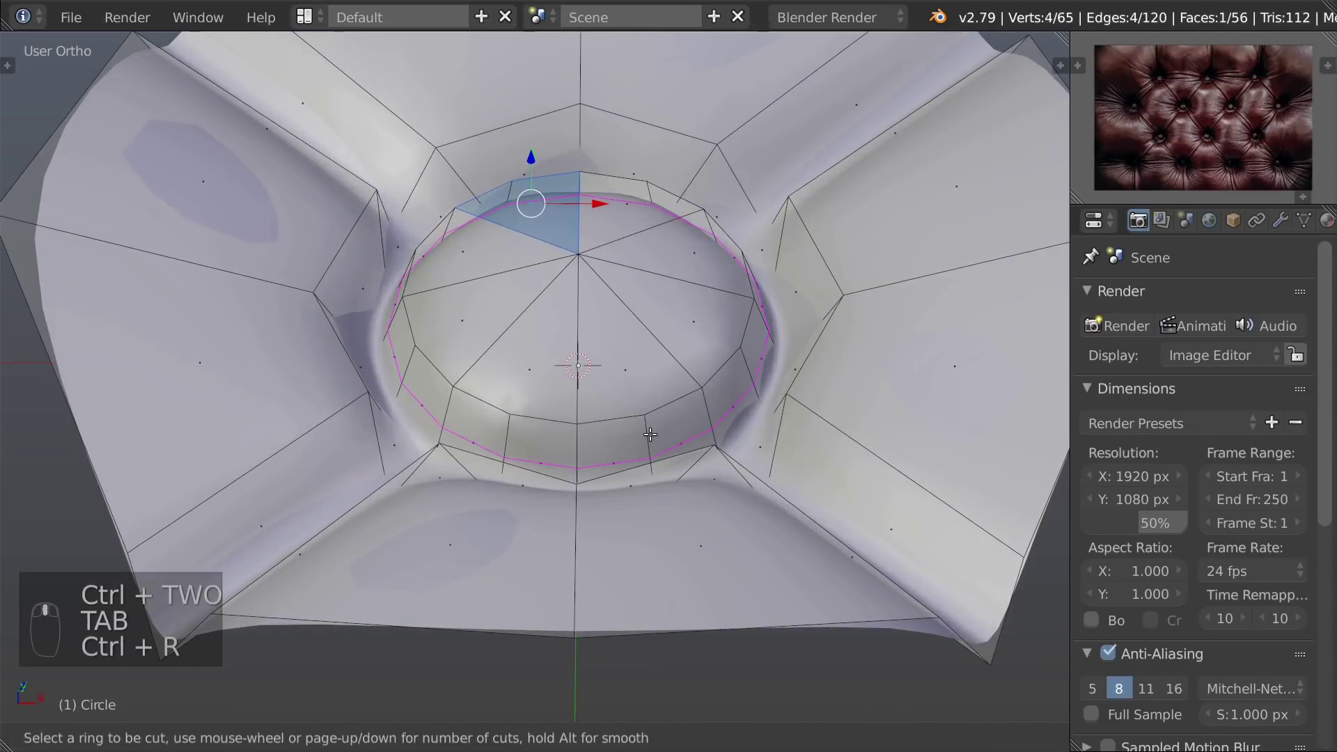
left_click(650, 434)
right_click(650, 435)
key("alt+s")
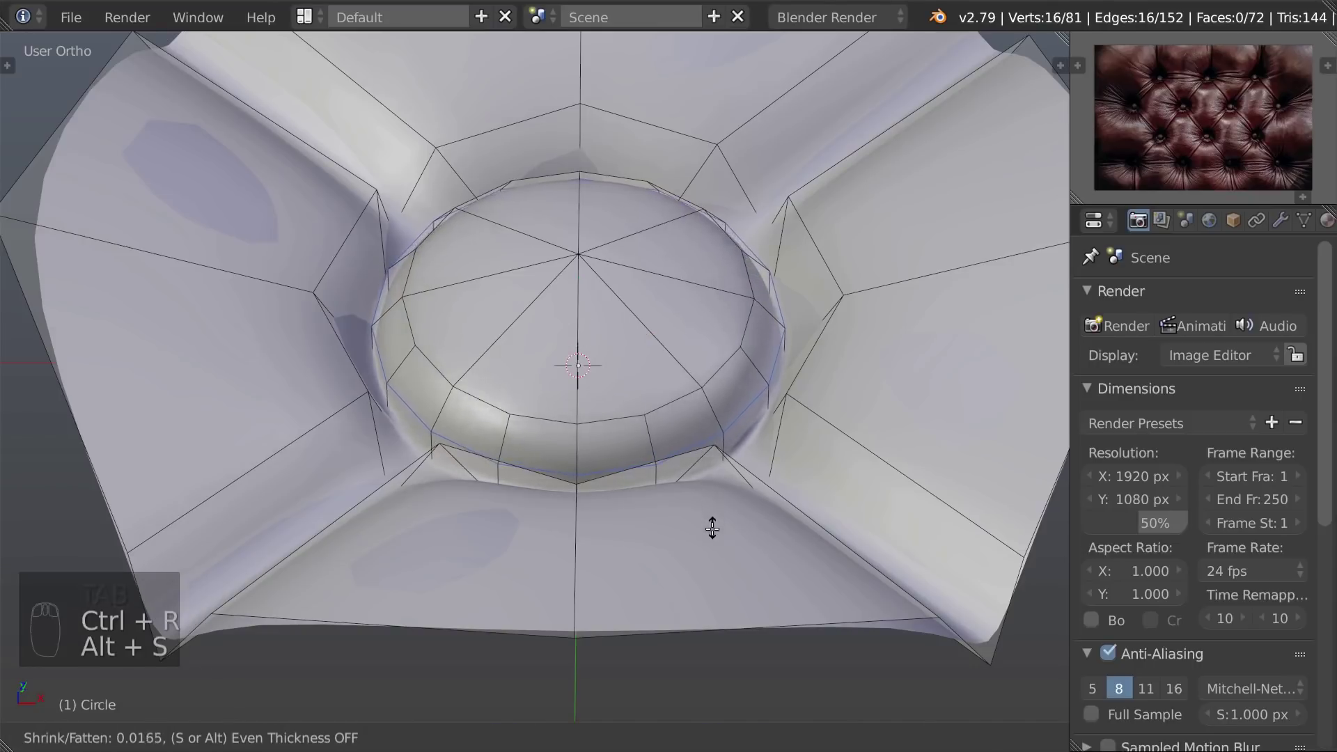
left_click(675, 555)
key("Tab")
scroll(553, 487, "down", 4)
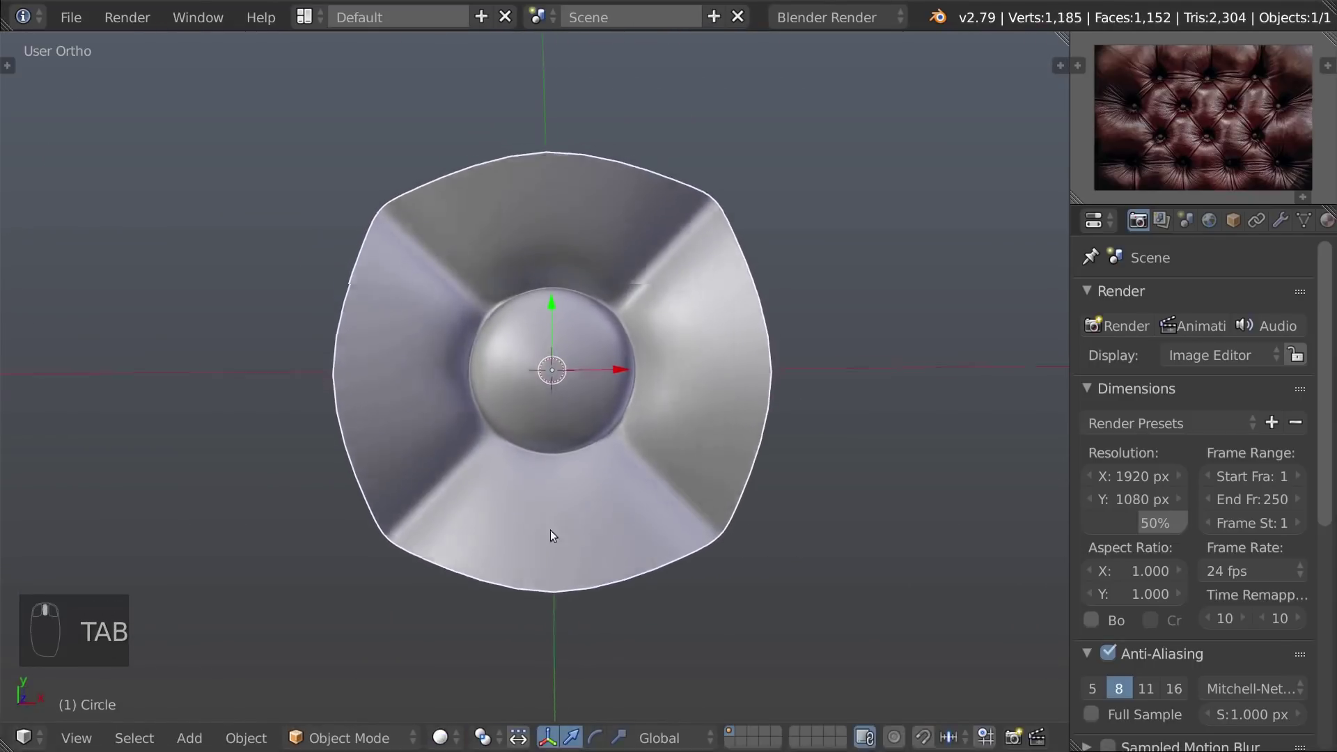
In top view, duplicate the segment about 1.5 units down the Y axis and move the copy -1.25 along X
key("KP_7")
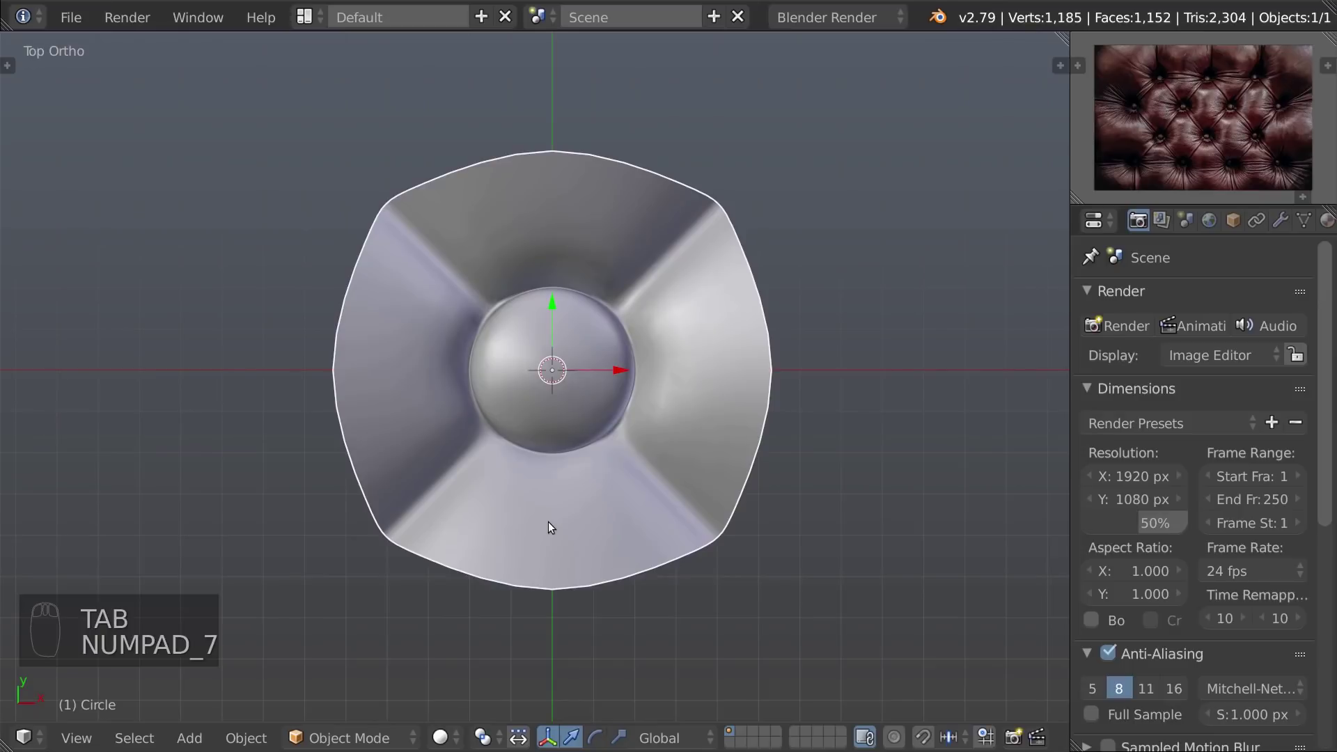
scroll(548, 520, "down", 6)
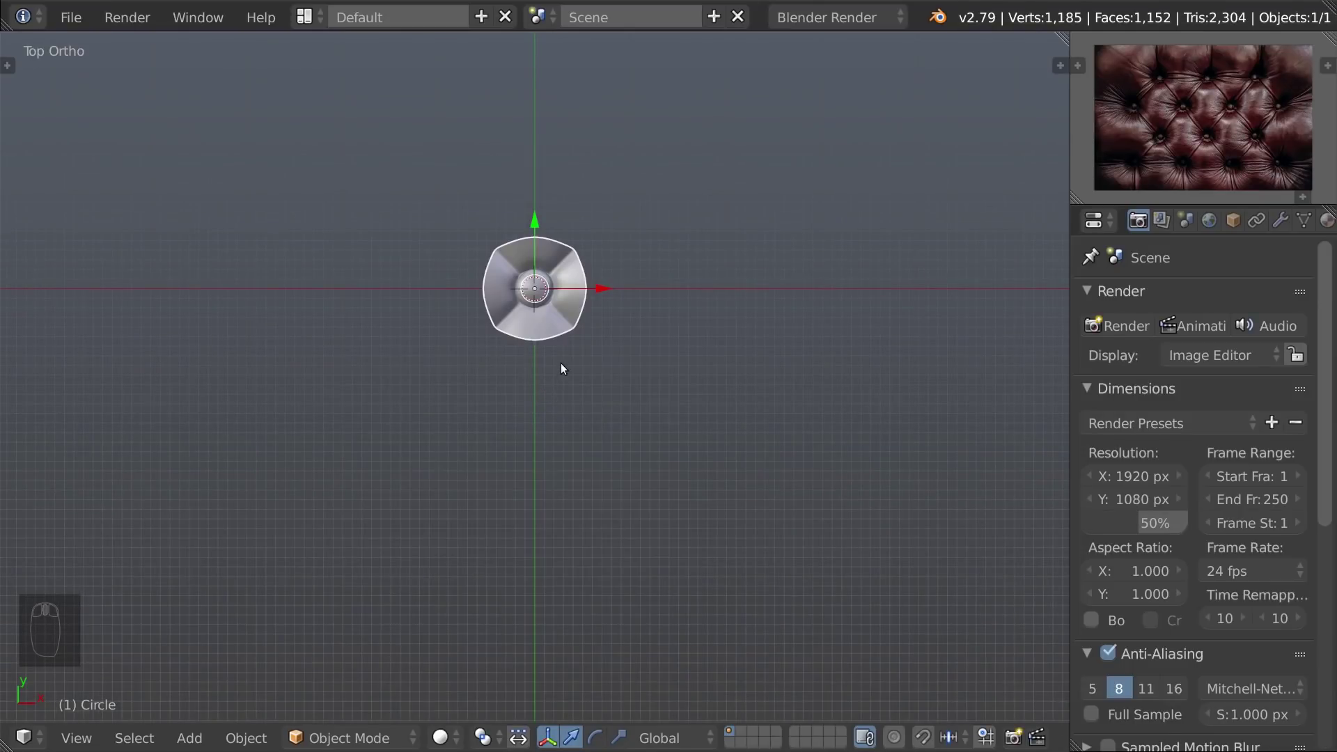
key("shift+d")
key("y")
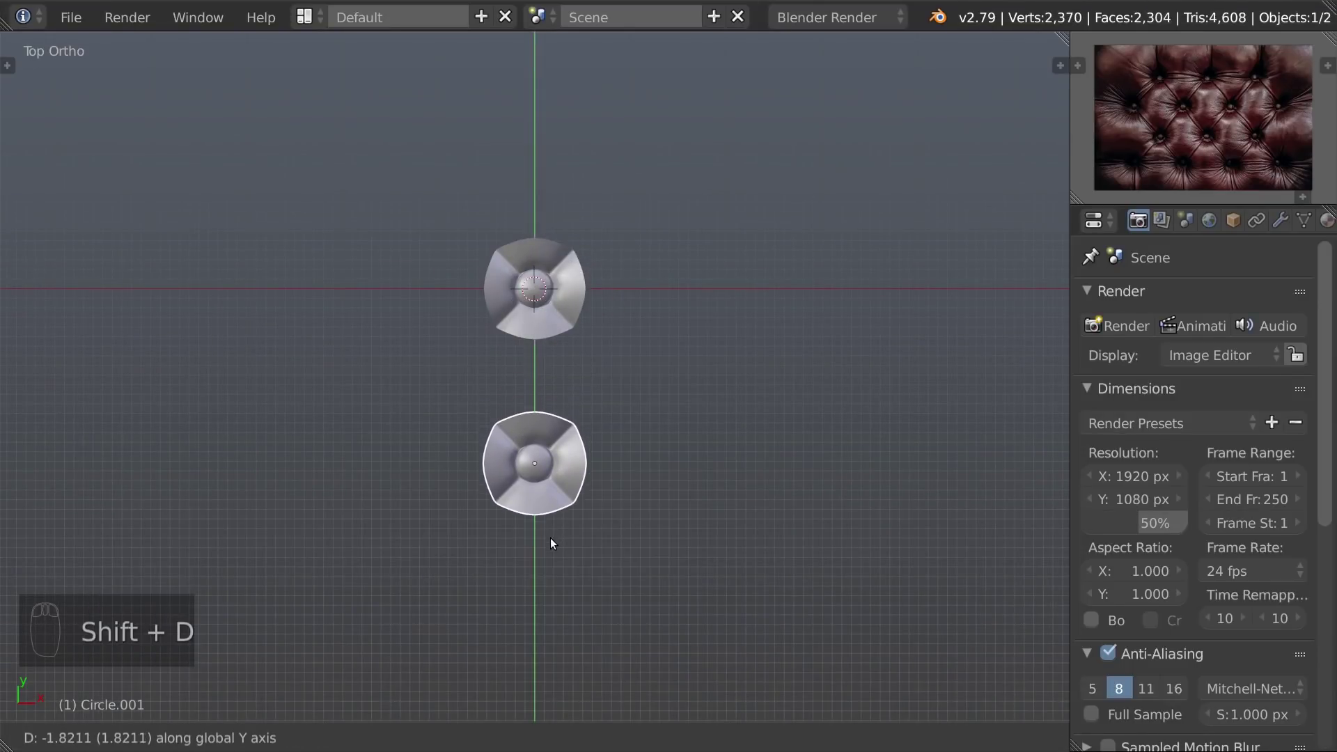
left_click(550, 539)
type("gx")
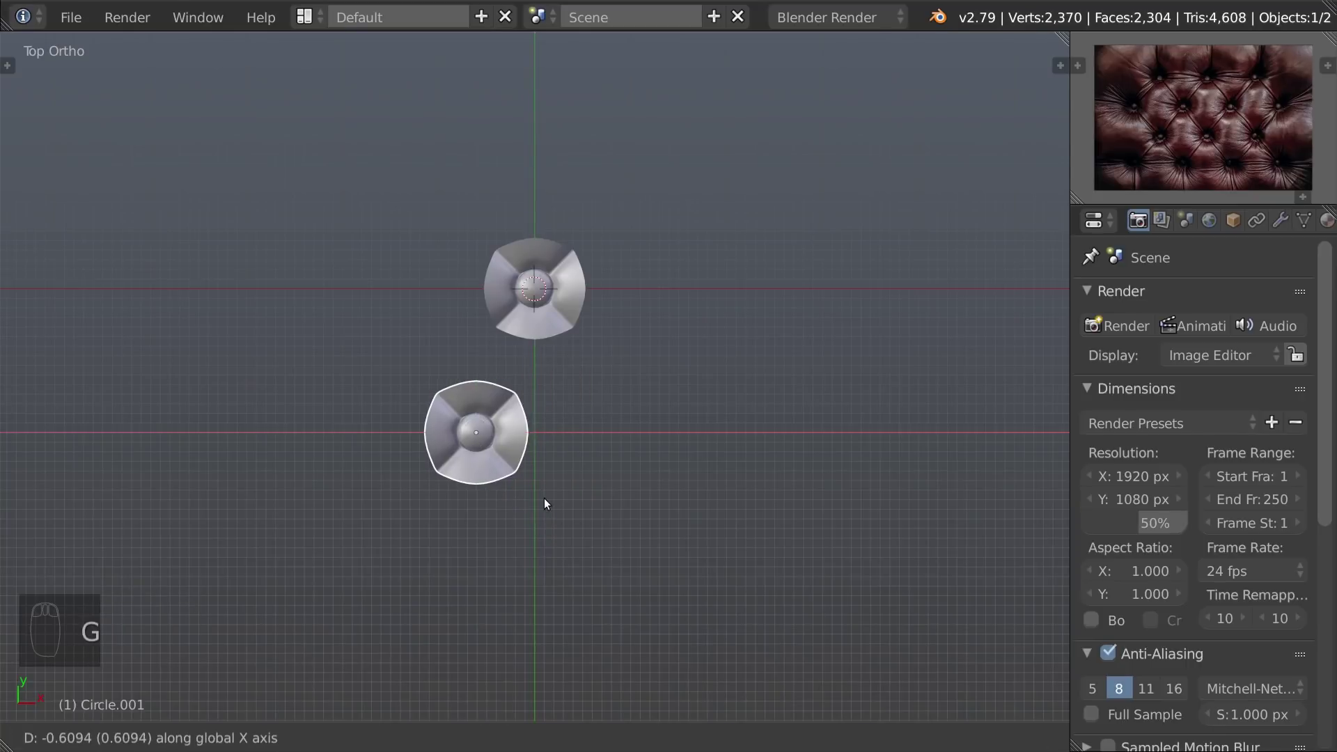
type("-1.2")
key("Return")
Duplicate the lower-left segment 2.5 units along the X axis
key("shift+d")
type("x2.5")
key("Return")
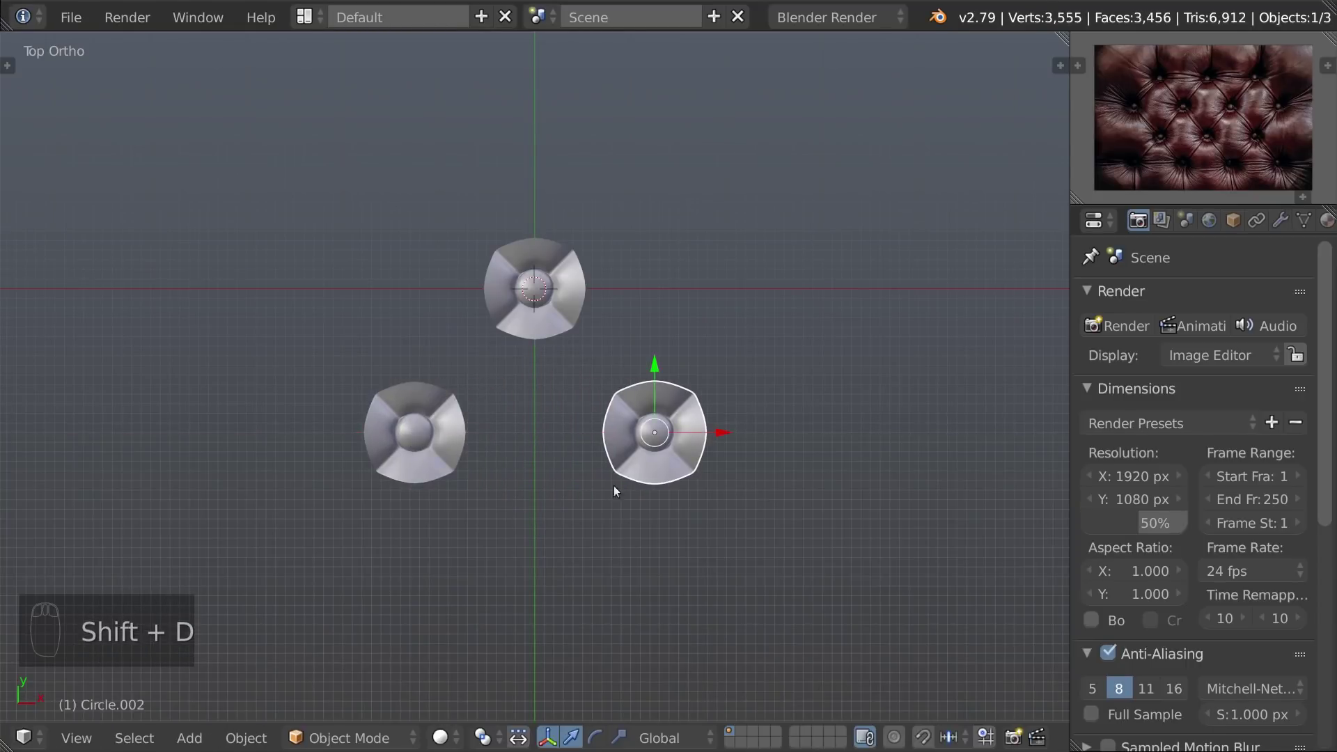
Select both lower segments and duplicate them 3 units along the Y axis
right_click(449, 446, "shift")
middle_click_drag(520, 443, 495, 539, "shift")
key("shift+d")
type("y3")
key("Return")
Select all five button segments and join them into one object
key("a")
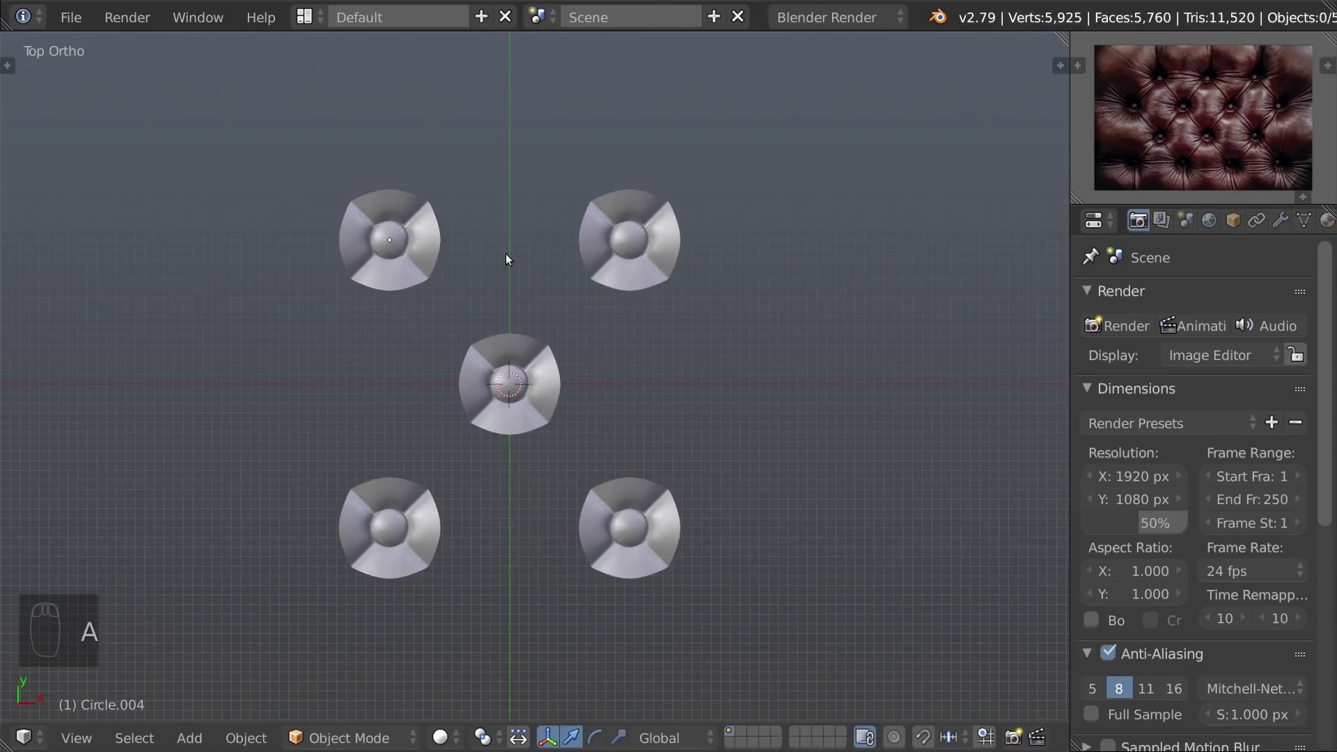
key("a")
key("ctrl+j")
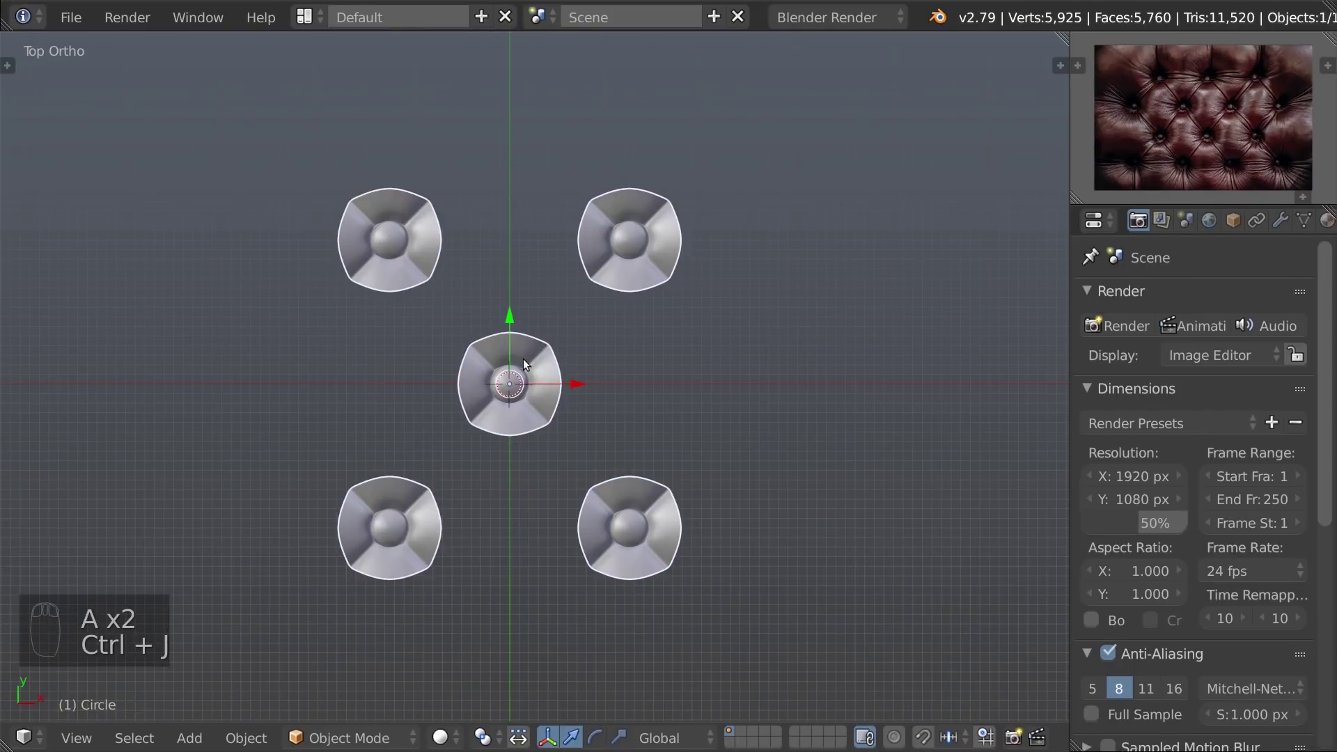
Enter Edit Mode with edge selection and turn off the subdivision modifier's display in Edit Mode
key("Tab")
left_click(654, 365)
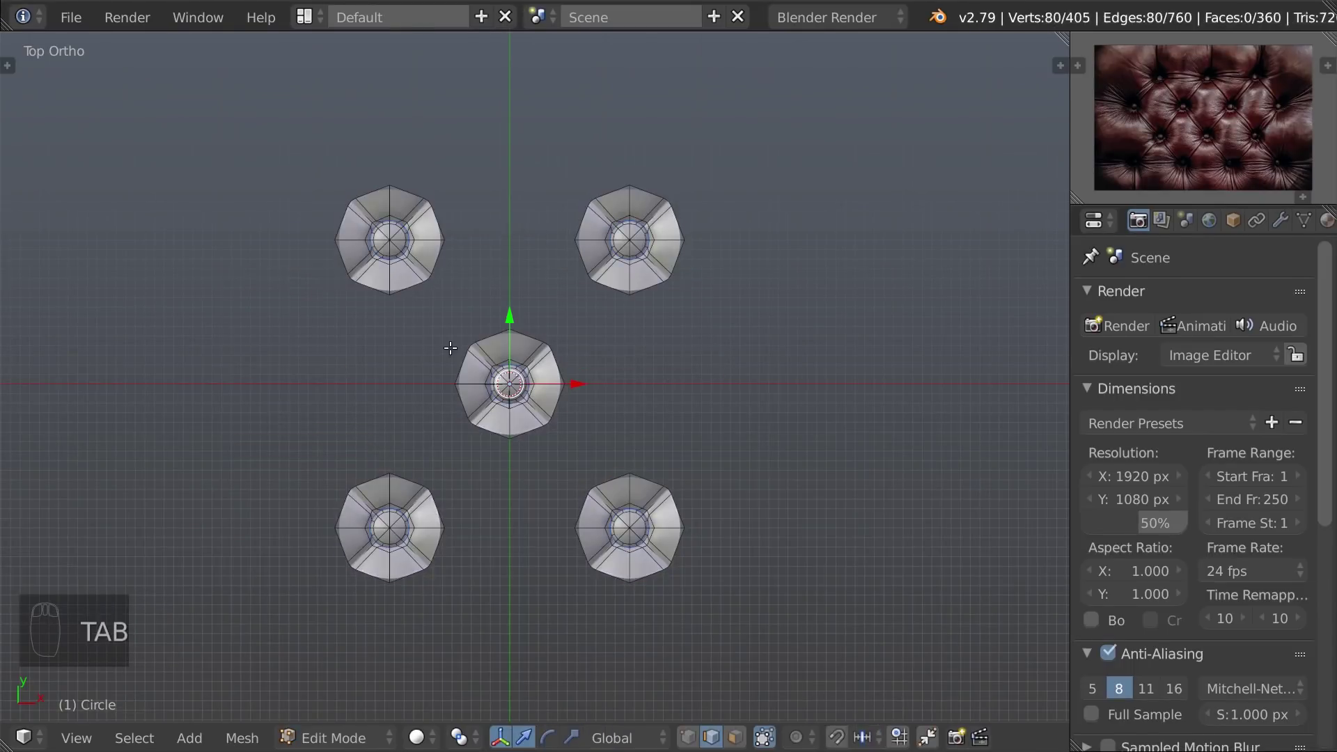
key("ctrl+Tab")
left_click(426, 328)
left_click(1280, 220)
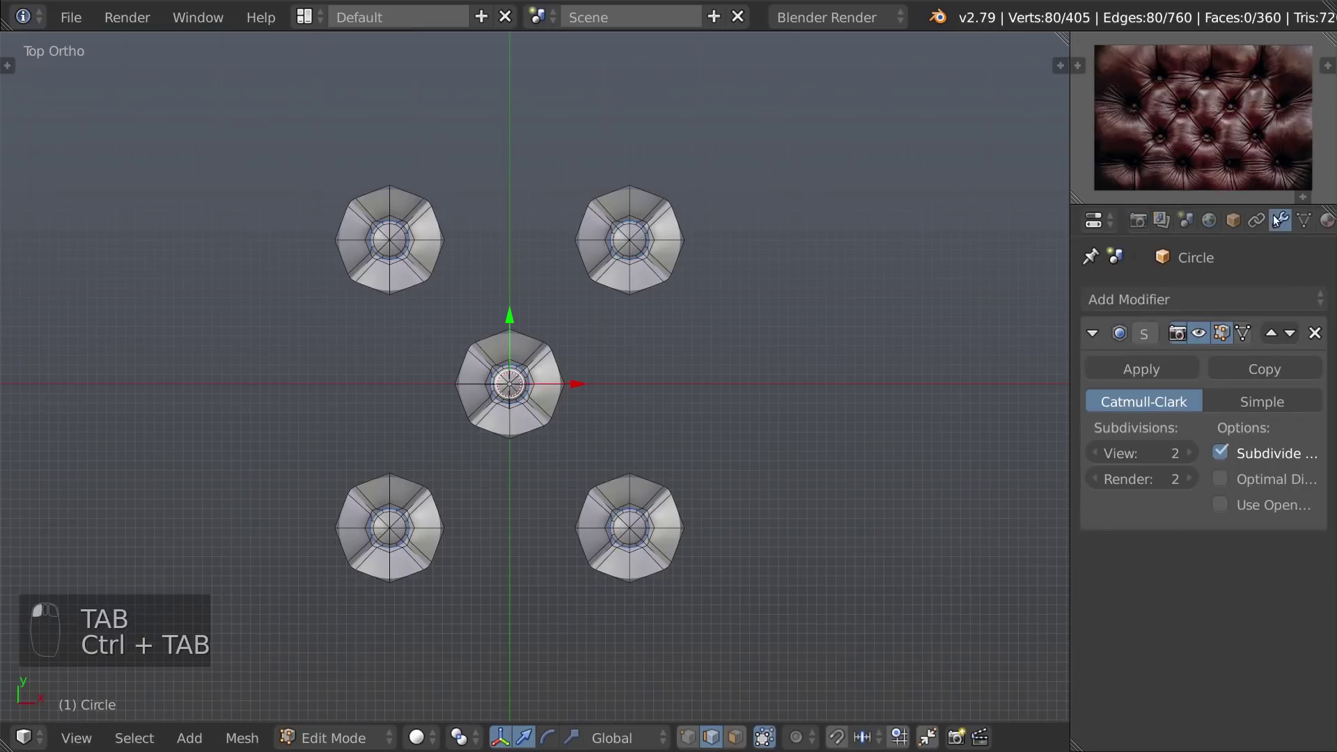
left_click(1172, 339)
Connect the upper-left and lower-left segments with two side-by-side faces between their facing outer edges
right_click(405, 304)
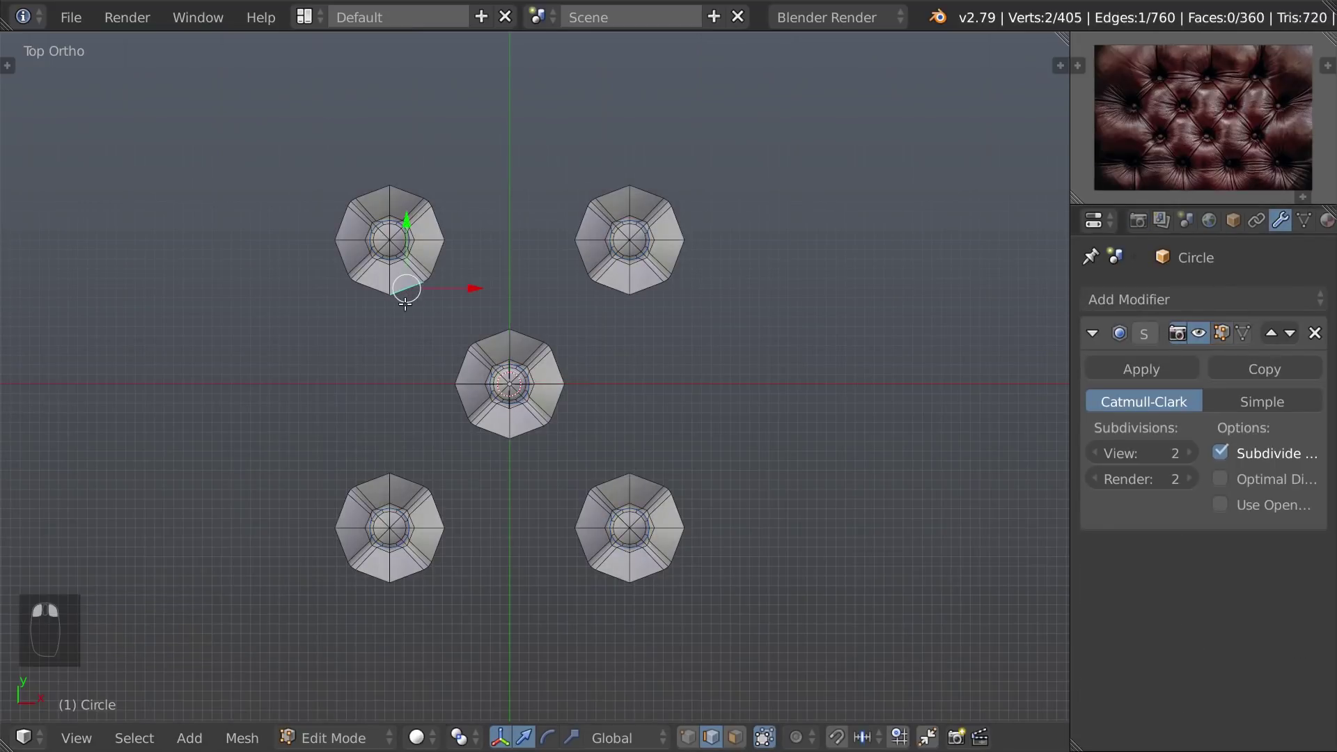
right_click(403, 473, "shift")
middle_click_drag(403, 473, 414, 412, "shift")
key("f")
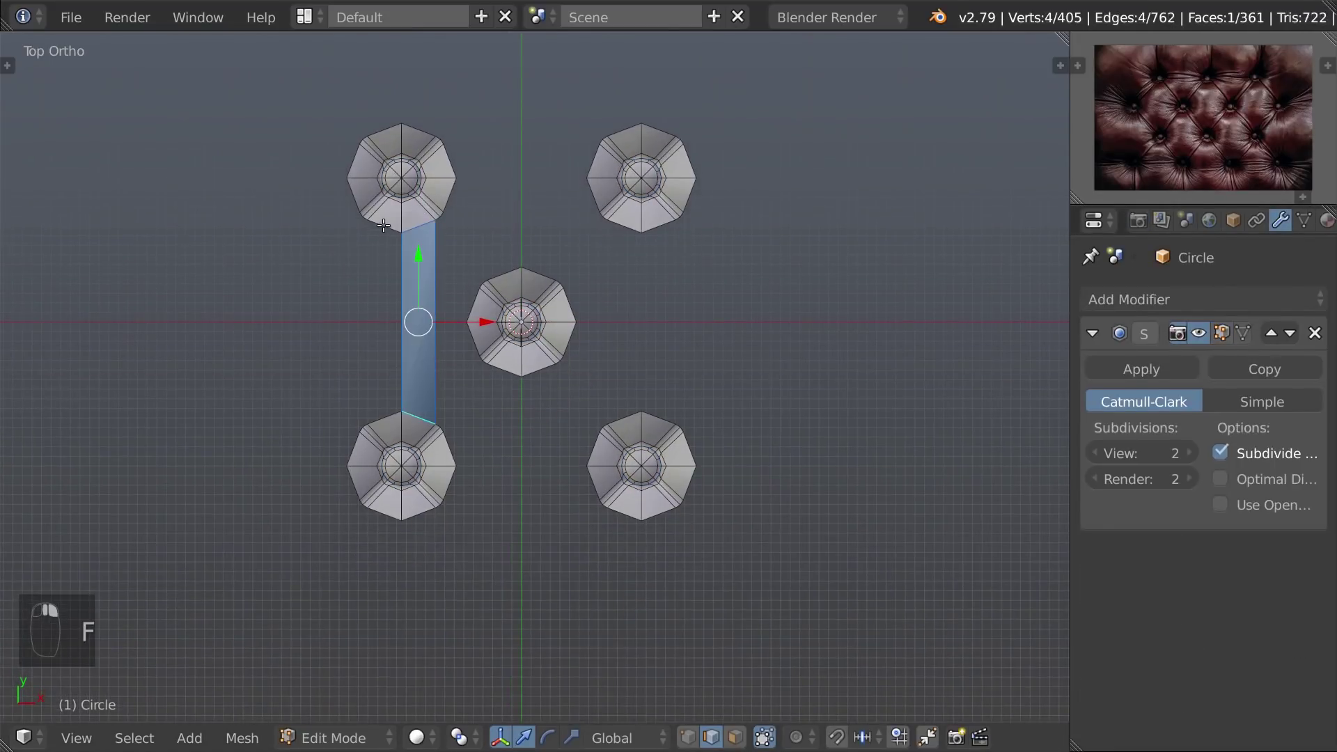
right_click(383, 226)
key("f")
scroll(462, 394, "up", 2)
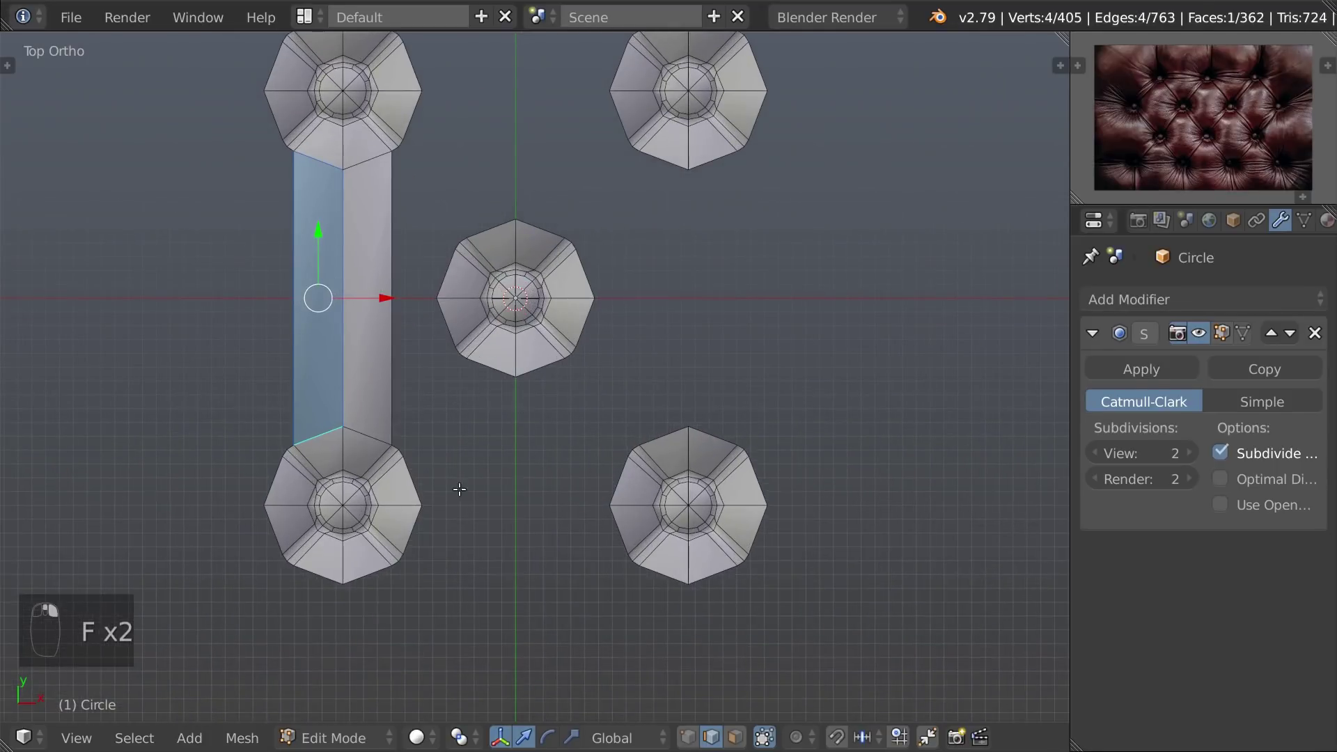
Connect the corner segments along the bottom, right and top sides with two faces per side
right_click(431, 486)
key("f")
key("f")
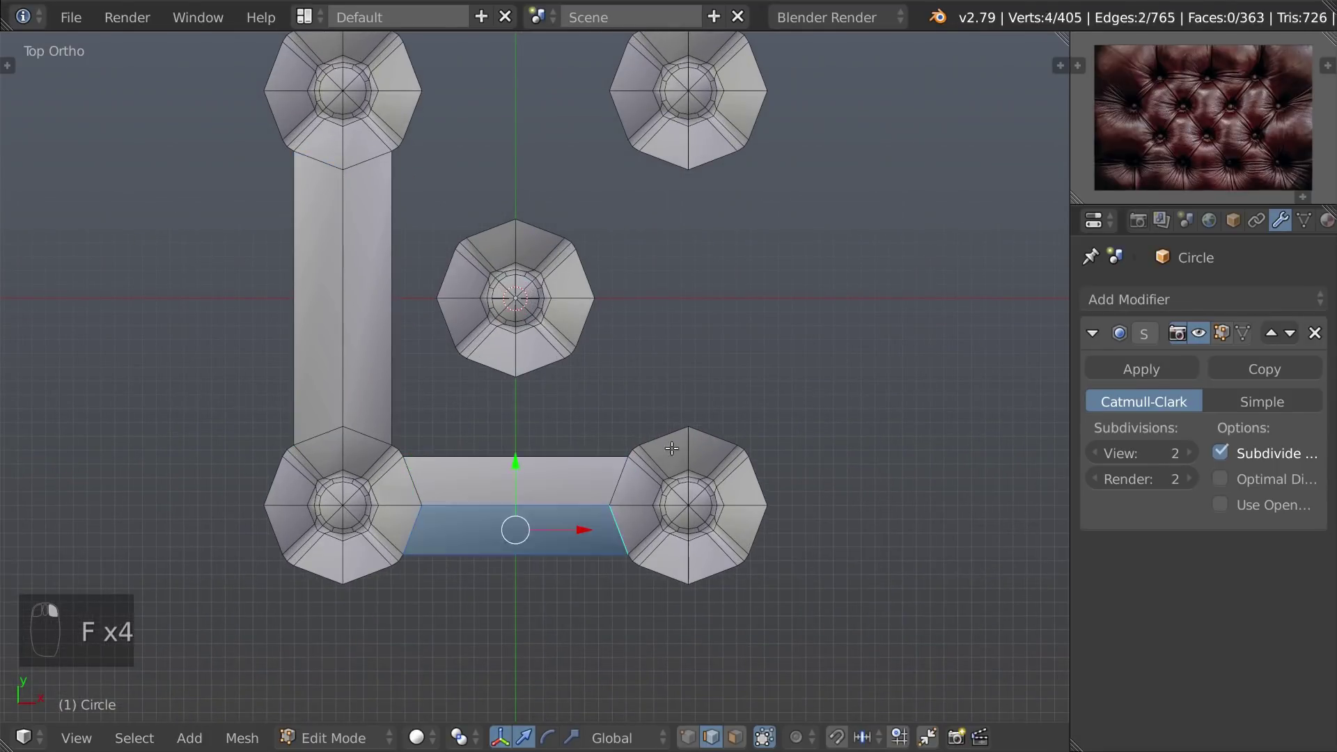
key("f")
key("f")
key("f")
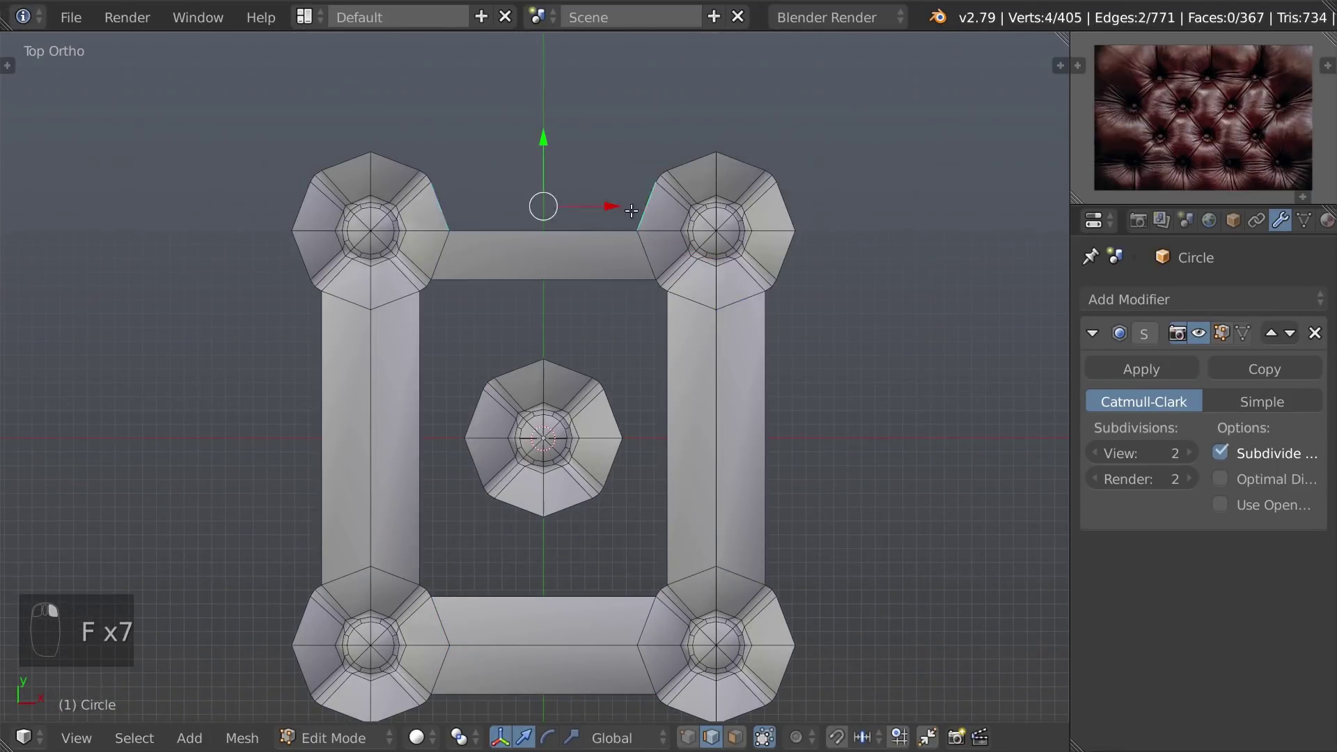
key("f")
Fill the narrow diagonal strips, two faces each, from the central segment to the upper-left and upper-right segments
scroll(427, 230, "up", 2)
key("f")
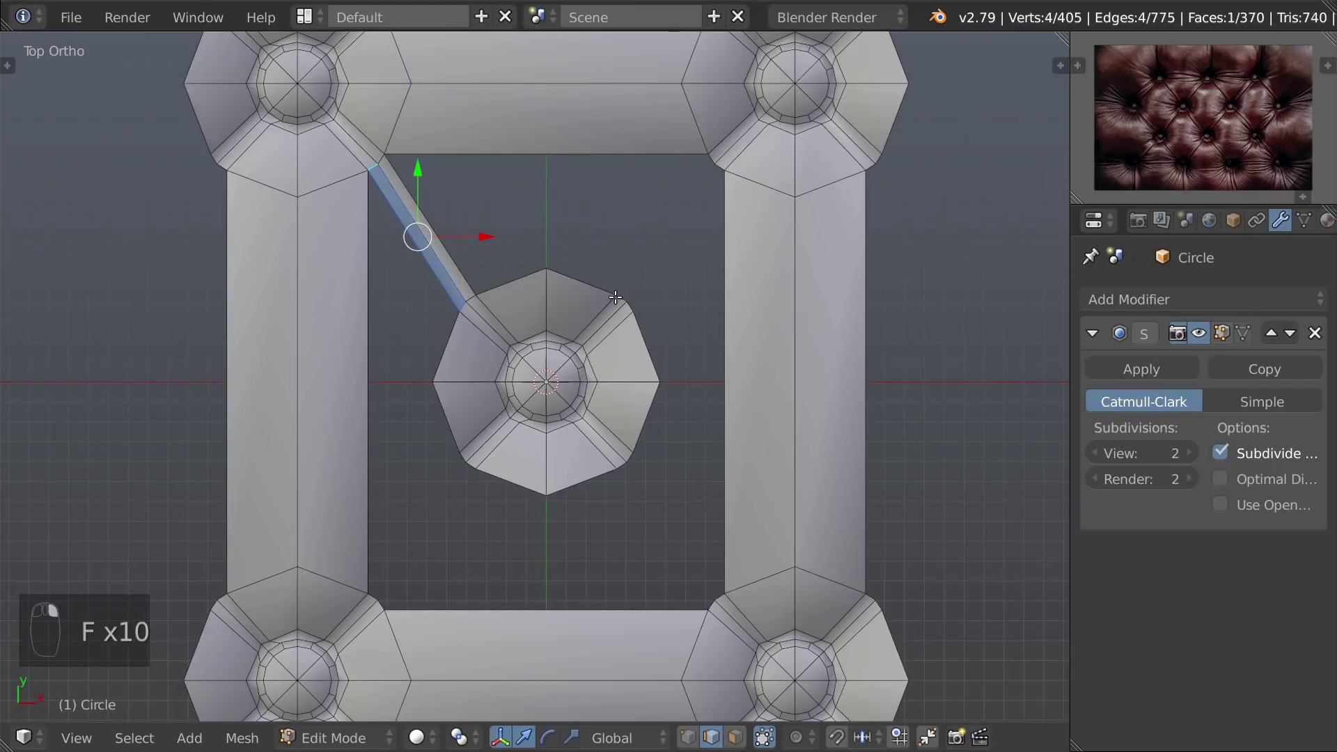
key("f")
key("f")
Fill the narrow diagonal strips, two faces each, from the central segment to the lower-right and lower-left segments
middle_click_drag(631, 472, 613, 390, "shift")
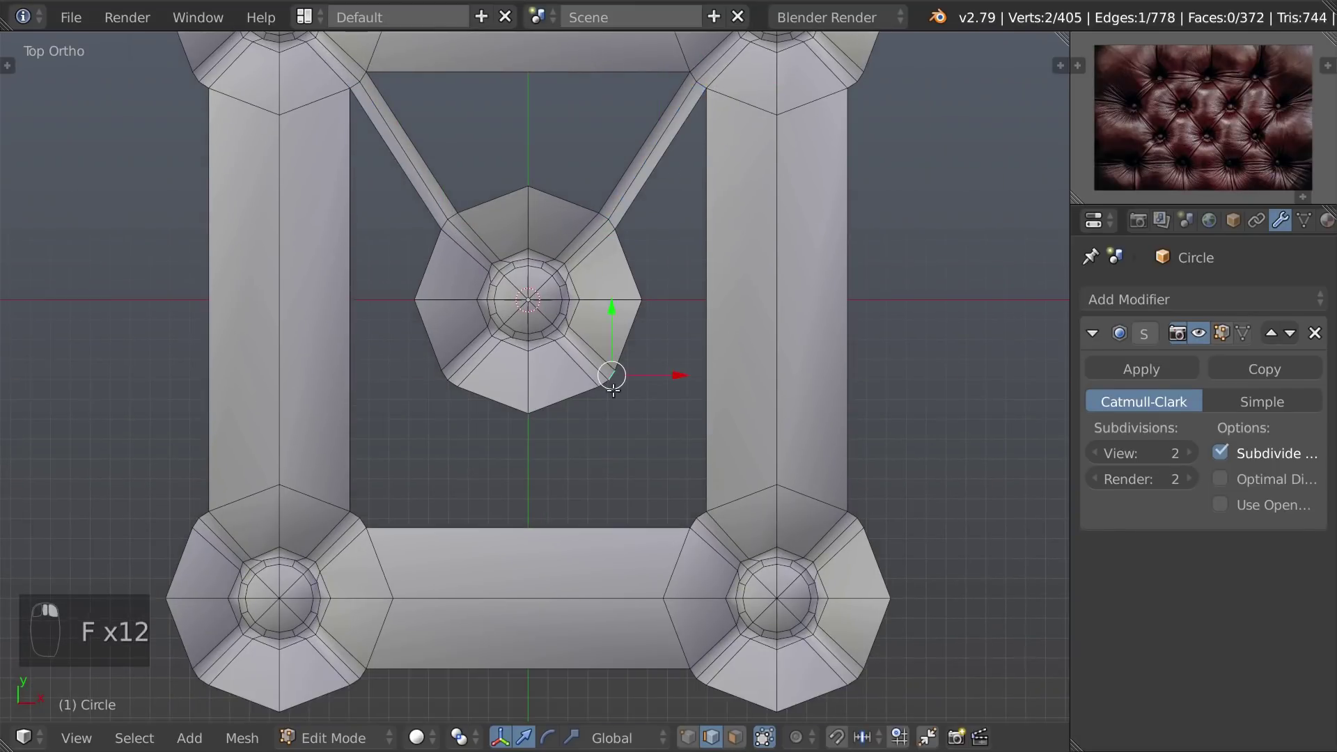
key("f")
middle_click_drag(460, 416, 532, 479, "shift")
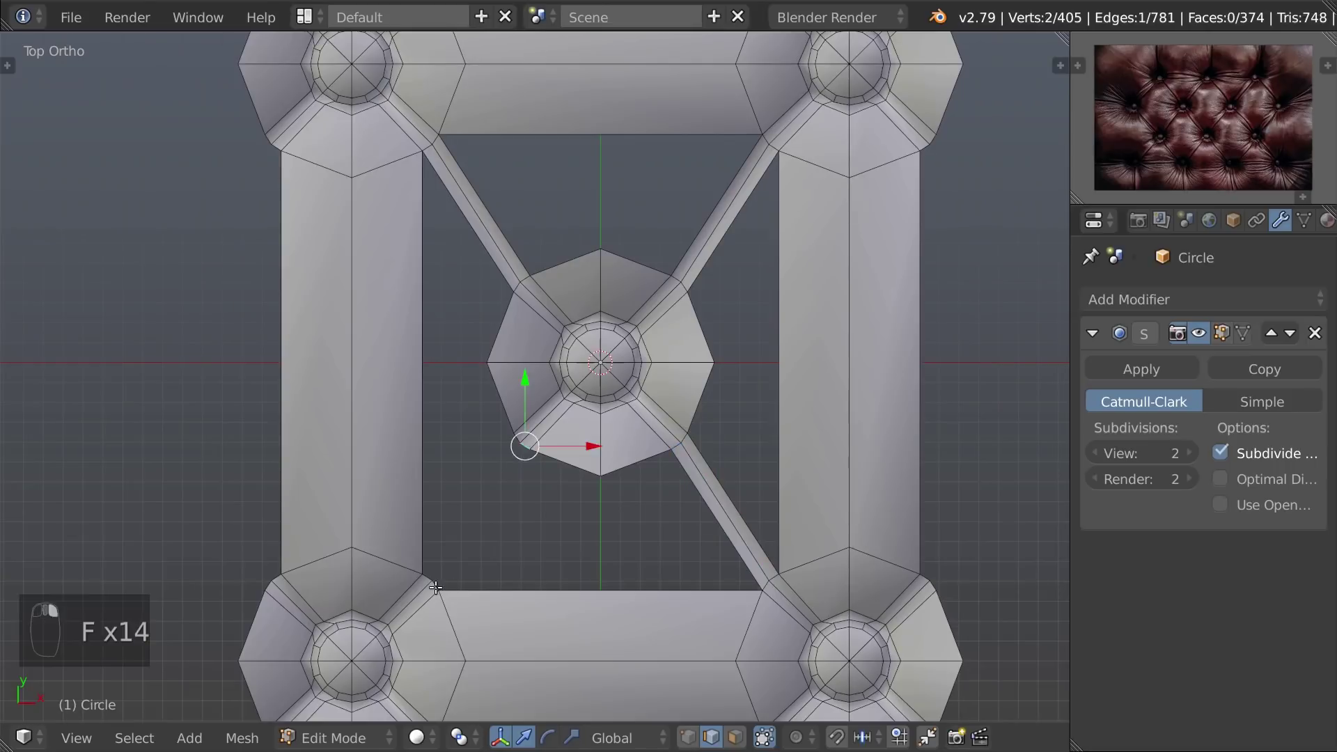
right_click(435, 587, "shift")
key("f")
right_click(427, 578)
right_click(516, 438, "shift")
key("f")
Add one loop cut across the middle of each of the four connecting side strips
key("ctrl+r")
left_click(343, 364)
key("ctrl+r")
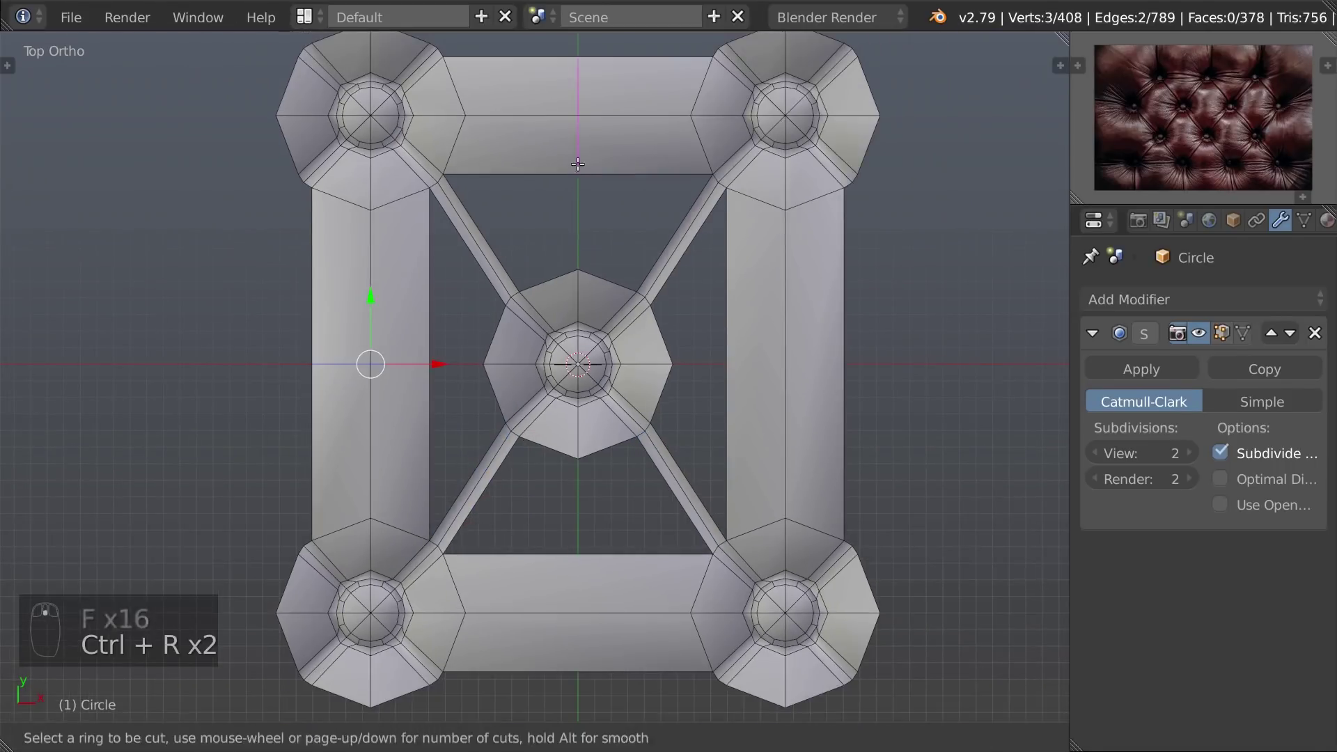
left_click(578, 164)
key("ctrl+r")
left_click(743, 376)
key("ctrl+r")
left_click(592, 557)
Fill six gaps around the central segment with faces: lower left, both below, both on the right and upper right
right_click(533, 552)
right_click(543, 456, "shift")
key("f")
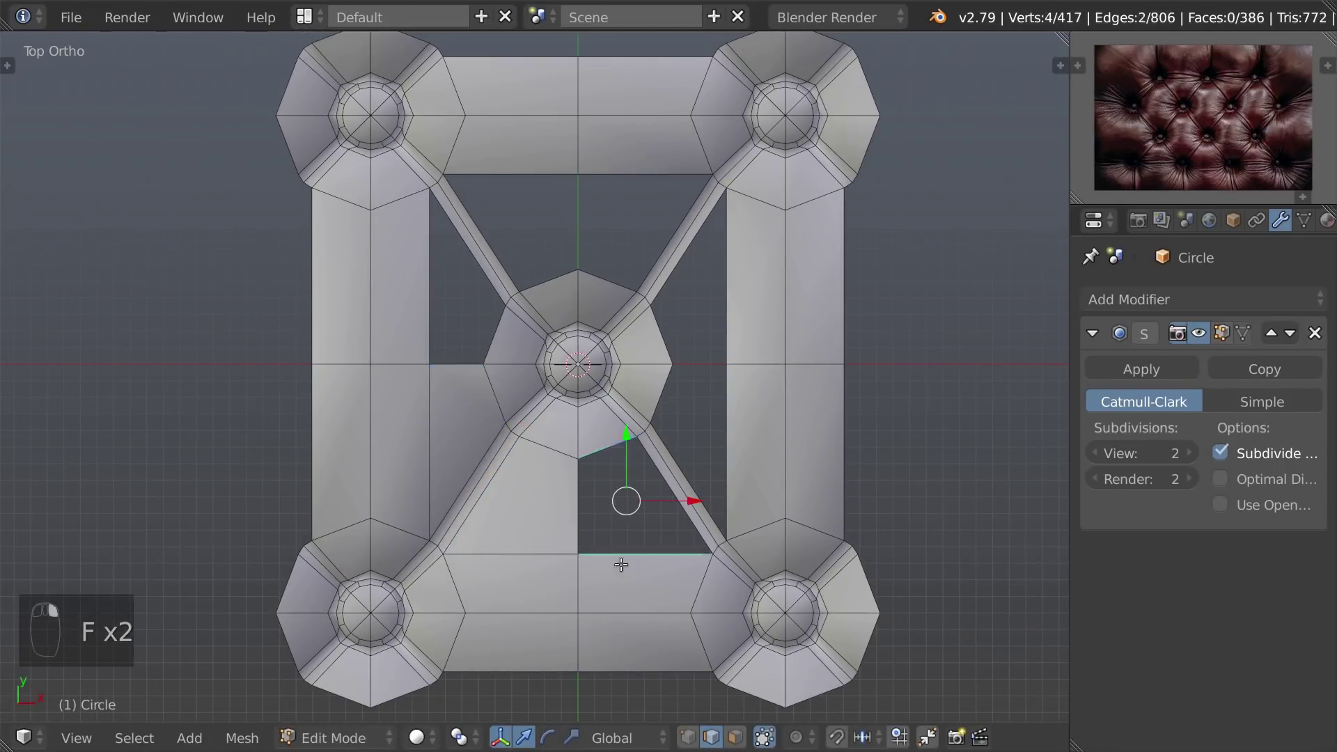
key("f")
key("f")
key("f")
key("f")
Fill the last two gaps on either side of the upper-left diagonal strip with faces
right_click(548, 279)
right_click(515, 157, "shift")
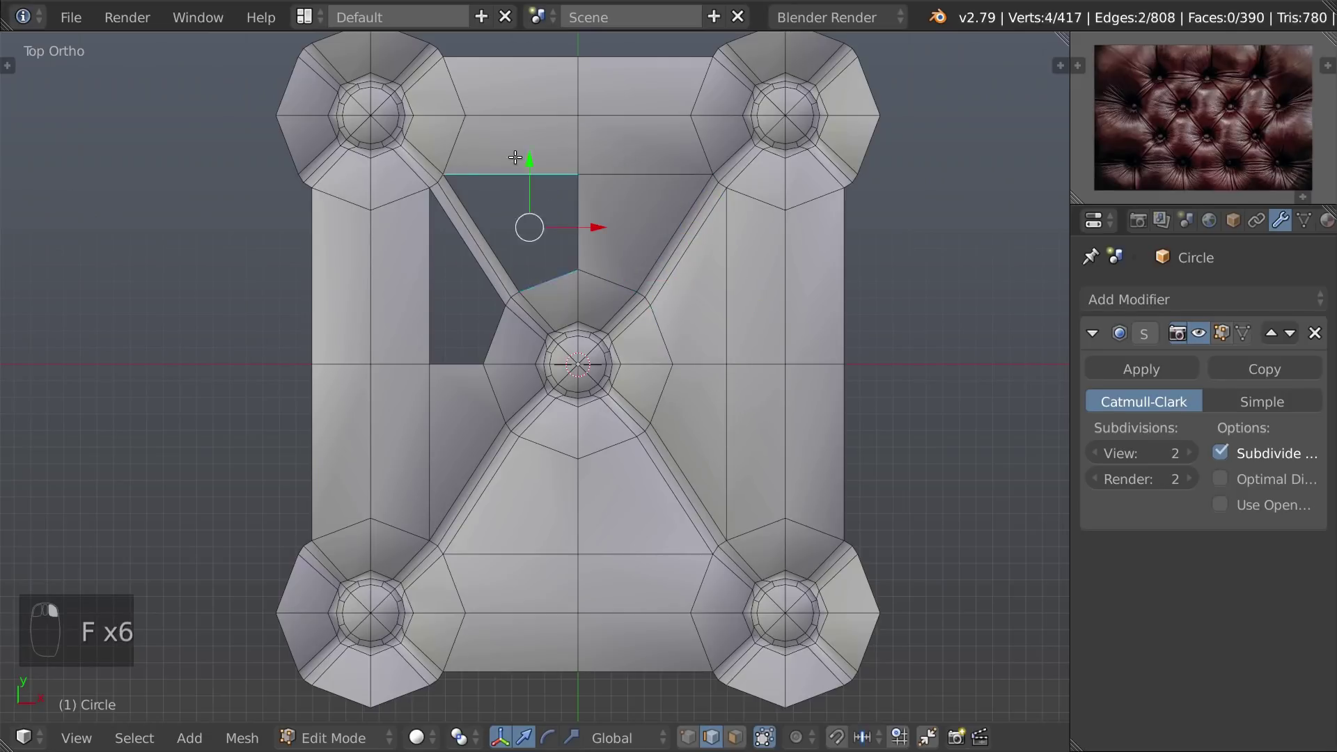
key("f")
right_click(433, 279)
right_click(487, 323, "shift")
key("f")
Nudge the central segment's upper-left and upper-right outer corner vertices into line with their diagonal strips
key("a")
key("b")
left_click_drag(490, 319, 540, 267)
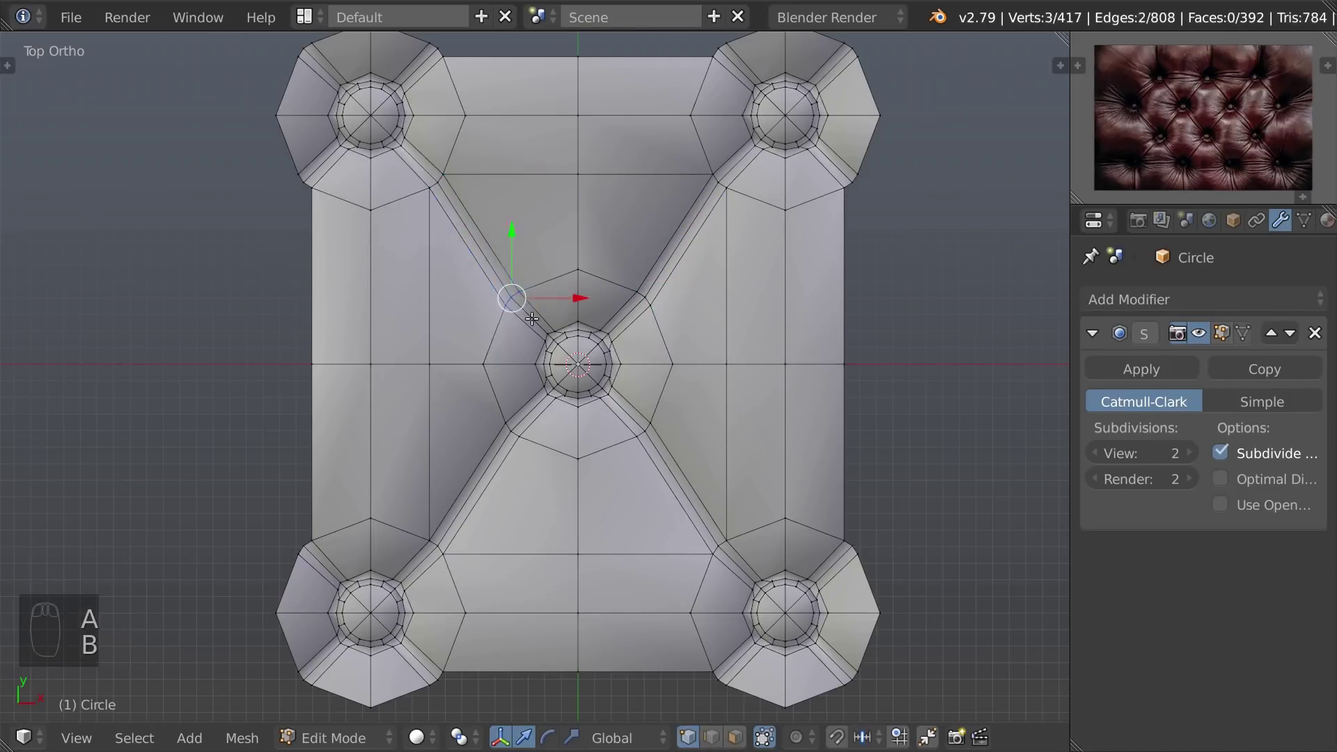
key("g")
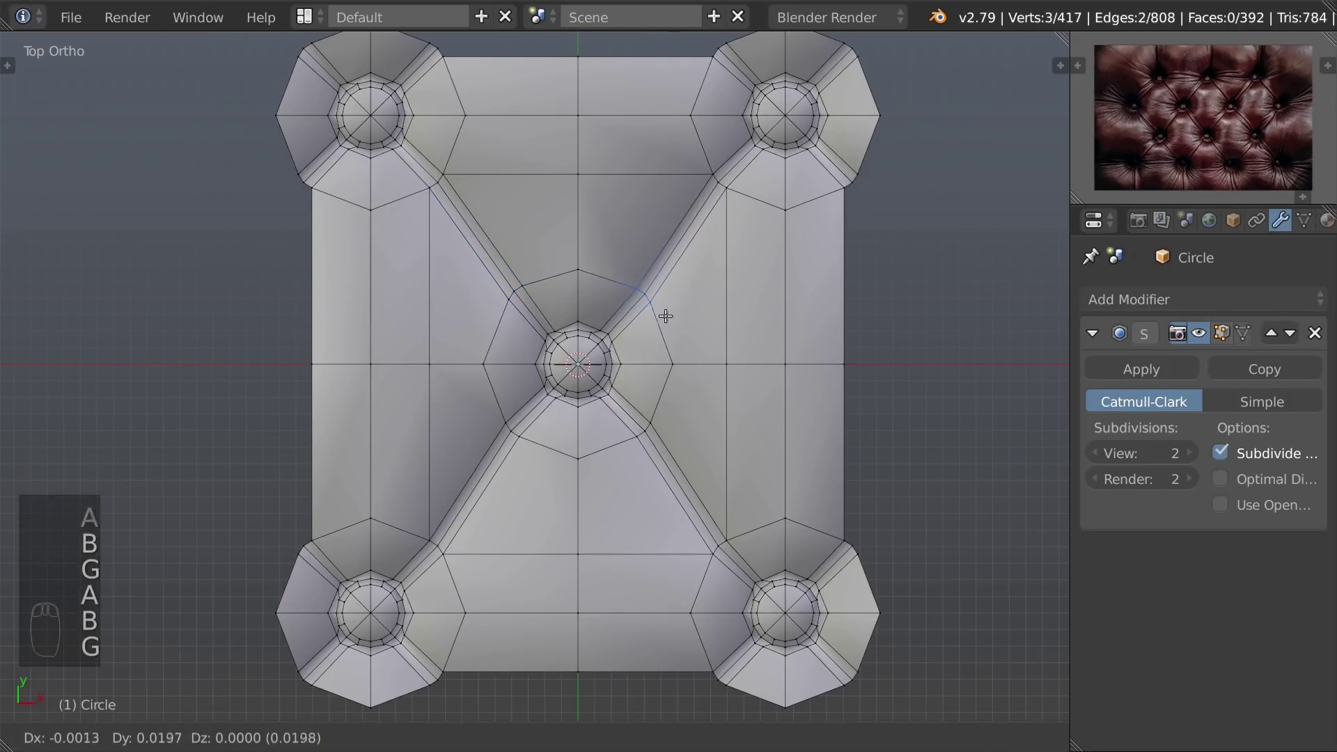
left_click(663, 314)
Nudge the central segment's lower-left and lower-right outer corner vertices into line with their diagonal strips
key("a")
key("b")
left_click_drag(493, 398, 534, 474)
key("g")
left_click(540, 481)
key("a")
key("b")
left_click_drag(667, 402, 627, 491)
key("g")
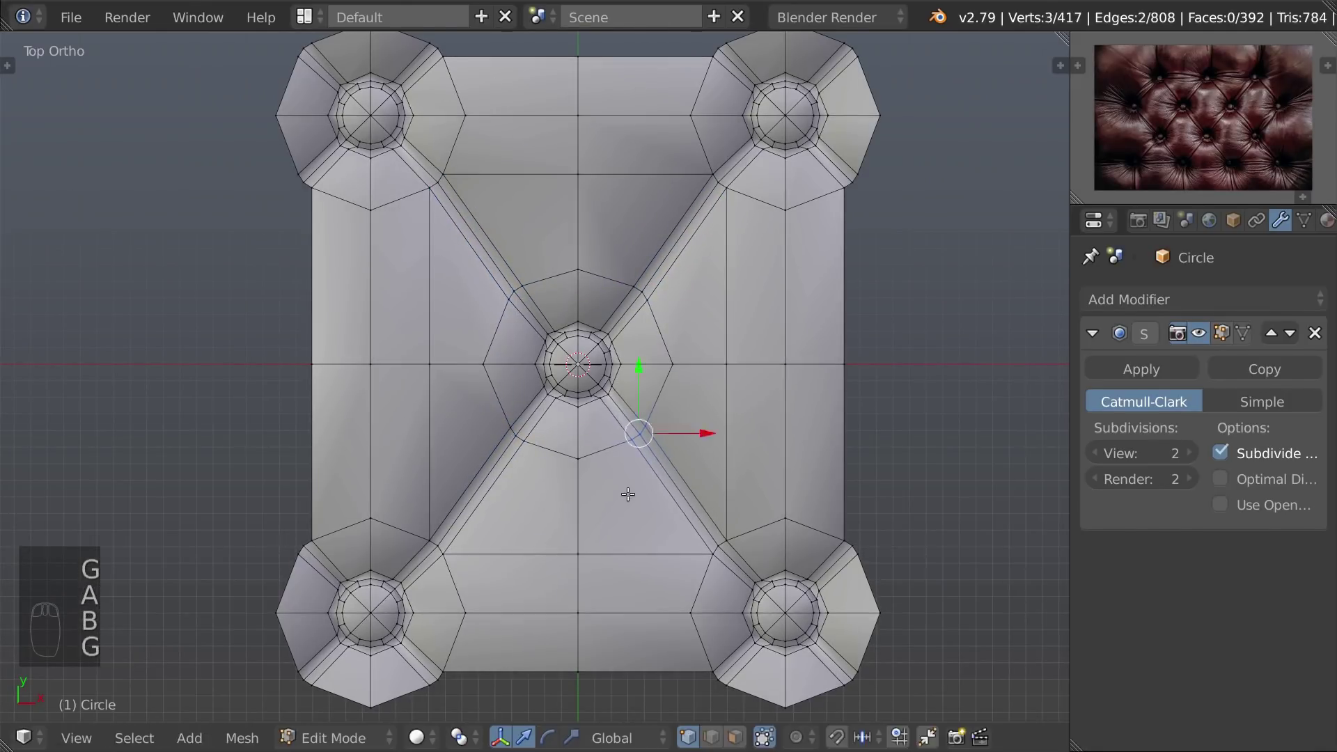
Nudge the inner corner vertices of the lower-right, lower-left and upper-left segments into line with their diagonal strips
key("a")
key("b")
left_click_drag(691, 521, 751, 568)
key("g")
left_click(754, 565)
key("a")
key("b")
left_click_drag(407, 519, 472, 585)
key("g")
left_click(469, 582)
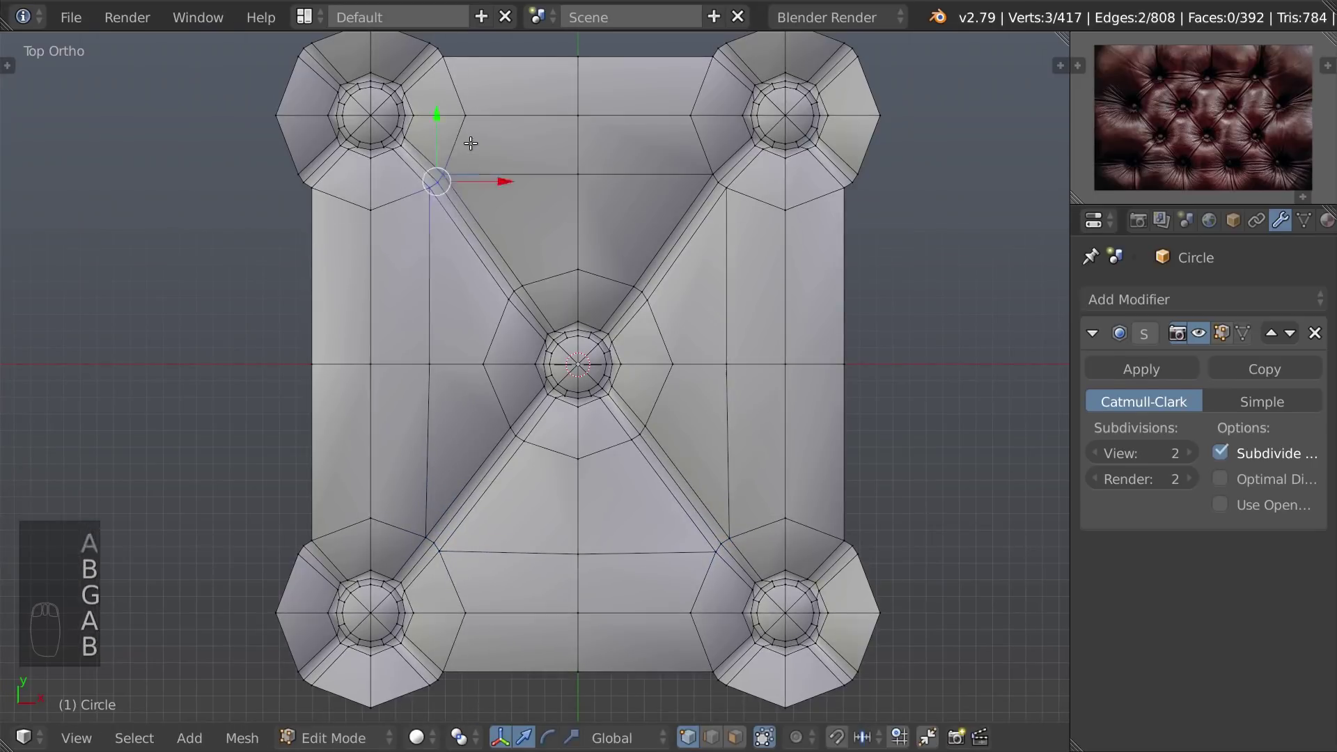
key("g")
left_click(468, 146)
key("a")
key("b")
left_click_drag(673, 145, 761, 230)
key("g")
left_click(768, 233)
middle_click_drag(699, 312, 686, 331)
key("ctrl+z")
key("KP_7")
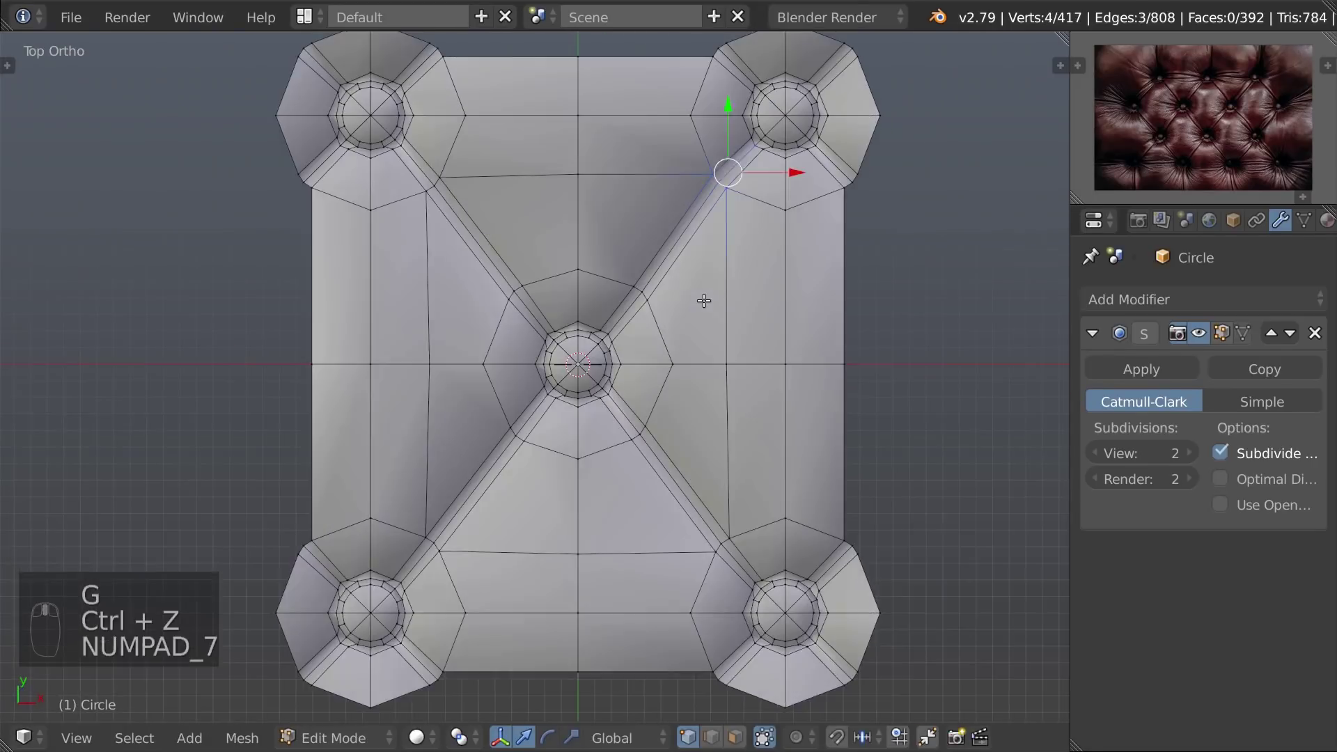
key("ctrl+z")
Nudge the upper-right segment's inner corner vertices into line with its diagonal strip
key("a")
key("a")
key("b")
left_click_drag(696, 157, 738, 306)
key("g")
left_click(734, 327)
Display the subdivision modifier's result in Edit Mode and on the editing cage
middle_click_drag(734, 328, 520, 442)
key("Tab")
key("Tab")
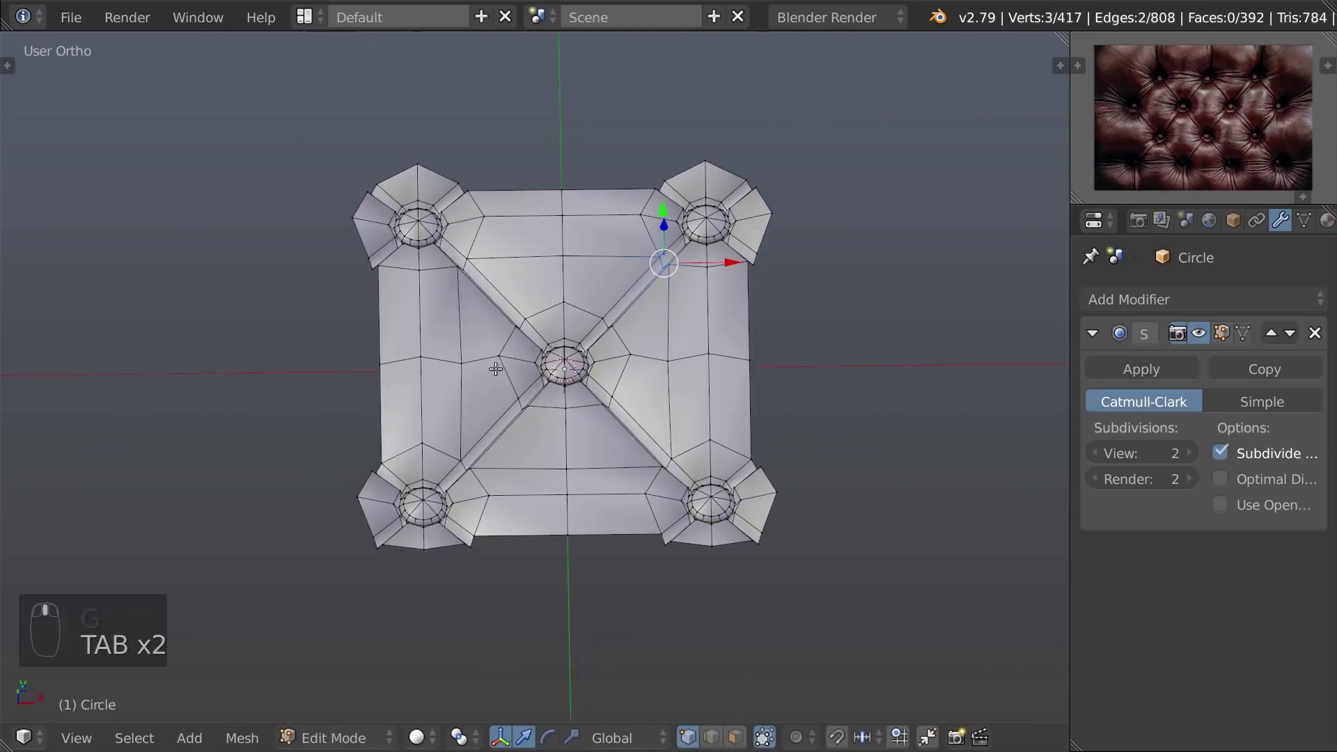
left_click(1223, 335)
left_click(1241, 336)
Select the middle vertex of each of the four panels and push them outward along their normals
right_click(467, 369)
right_click(661, 374, "shift")
middle_click_drag(661, 391, 659, 351)
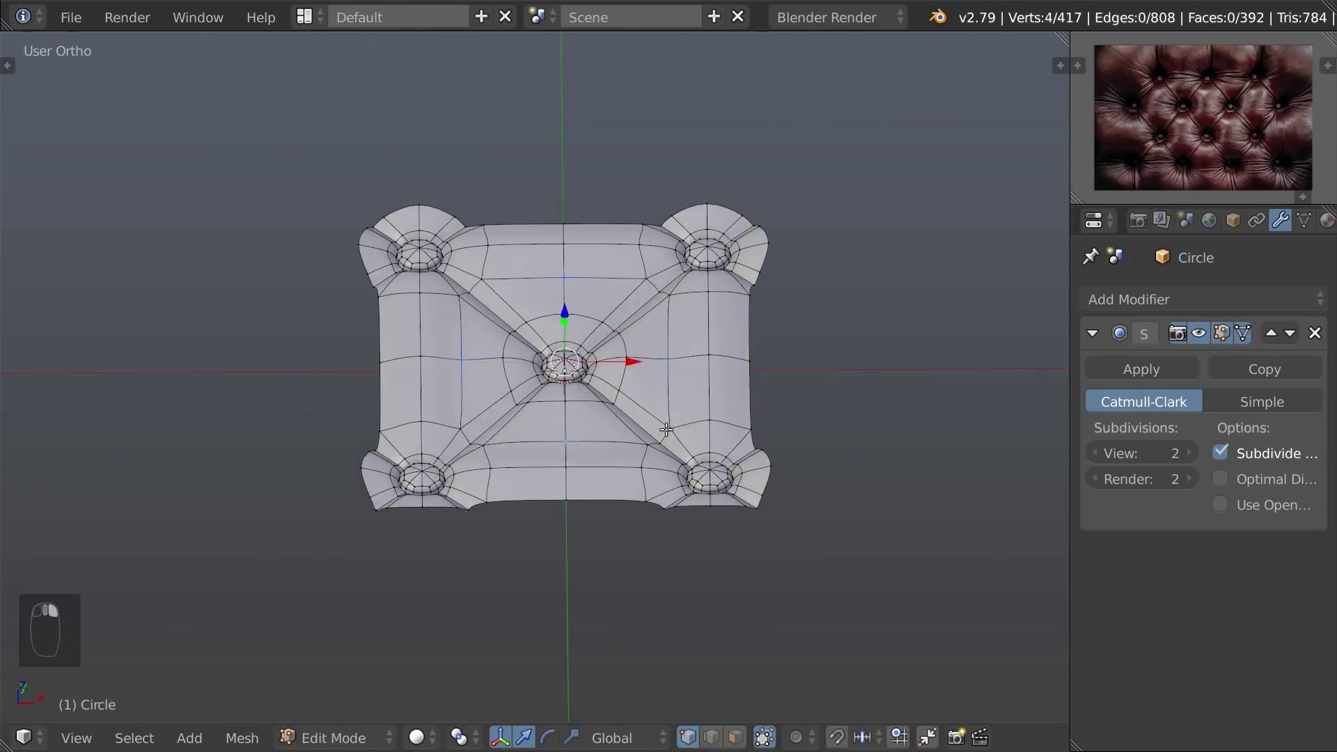
key("alt+s")
middle_click_drag(666, 429, 683, 459)
left_click(834, 400)
Extend the selection to the middle vertices out to each panel's border and push them outward along their normals
right_click(665, 449, "shift")
right_click(683, 468, "shift")
right_click(677, 279, "shift")
right_click(710, 261, "shift")
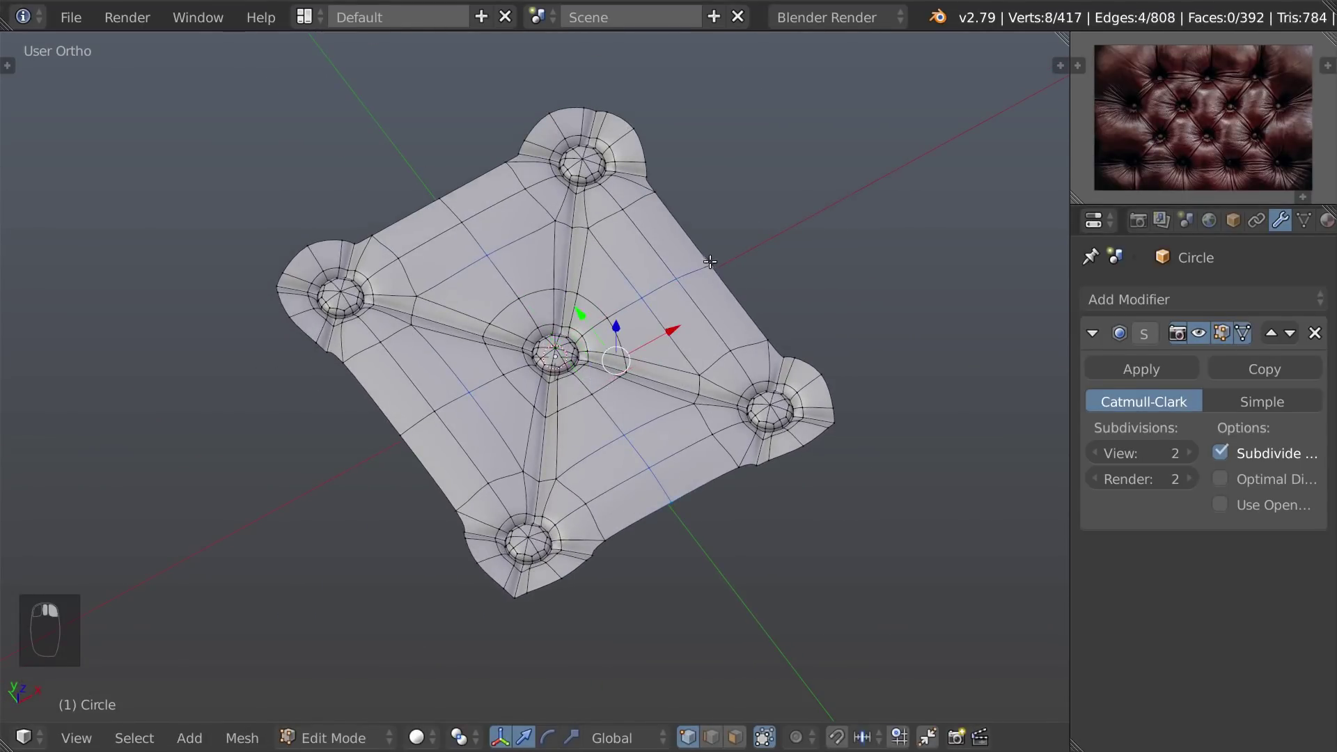
right_click(435, 411, "shift")
right_click(402, 434, "shift")
middle_click_drag(487, 417, 508, 355)
key("alt+s")
left_click(739, 419)
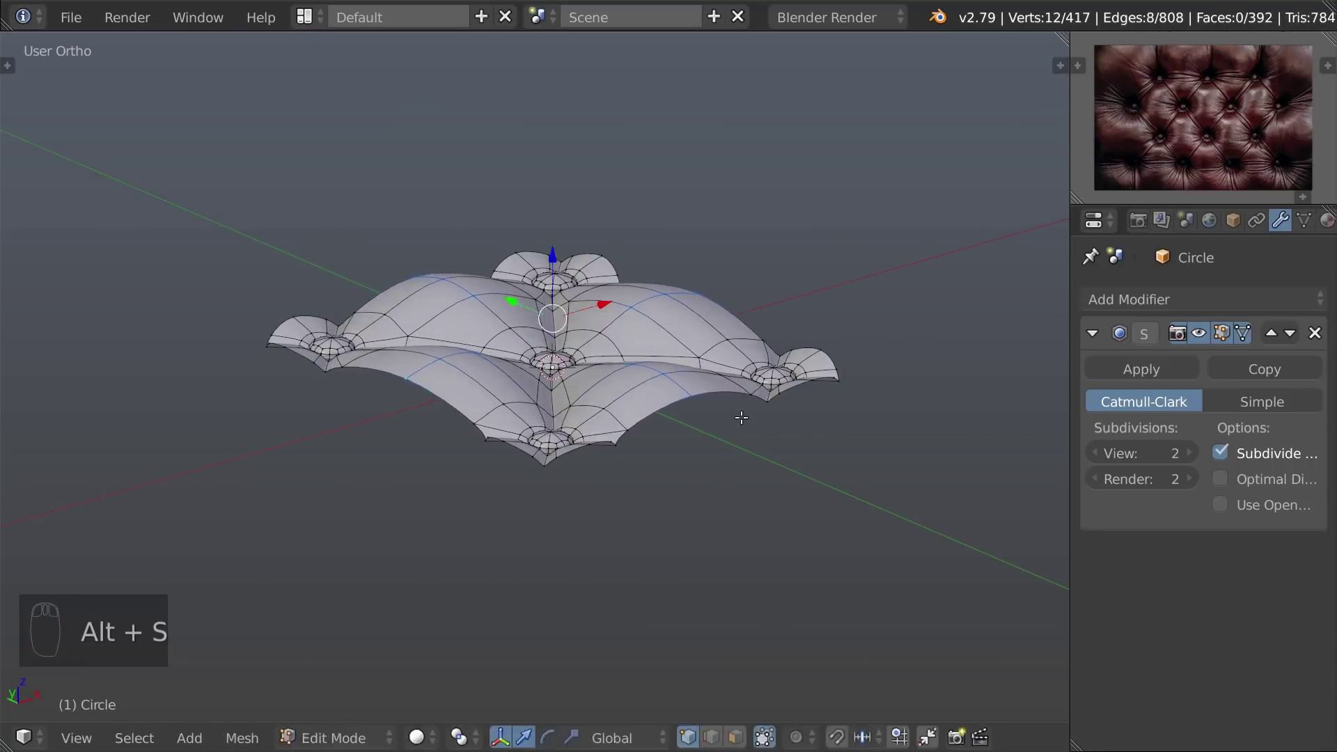
Adjust the four mid-panel vertices on the central segment's outer ring along their normals
key("Tab")
scroll(627, 400, "down", 2)
middle_click_drag(591, 390, 514, 495)
key("Tab")
scroll(513, 496, "up", 2)
key("g")
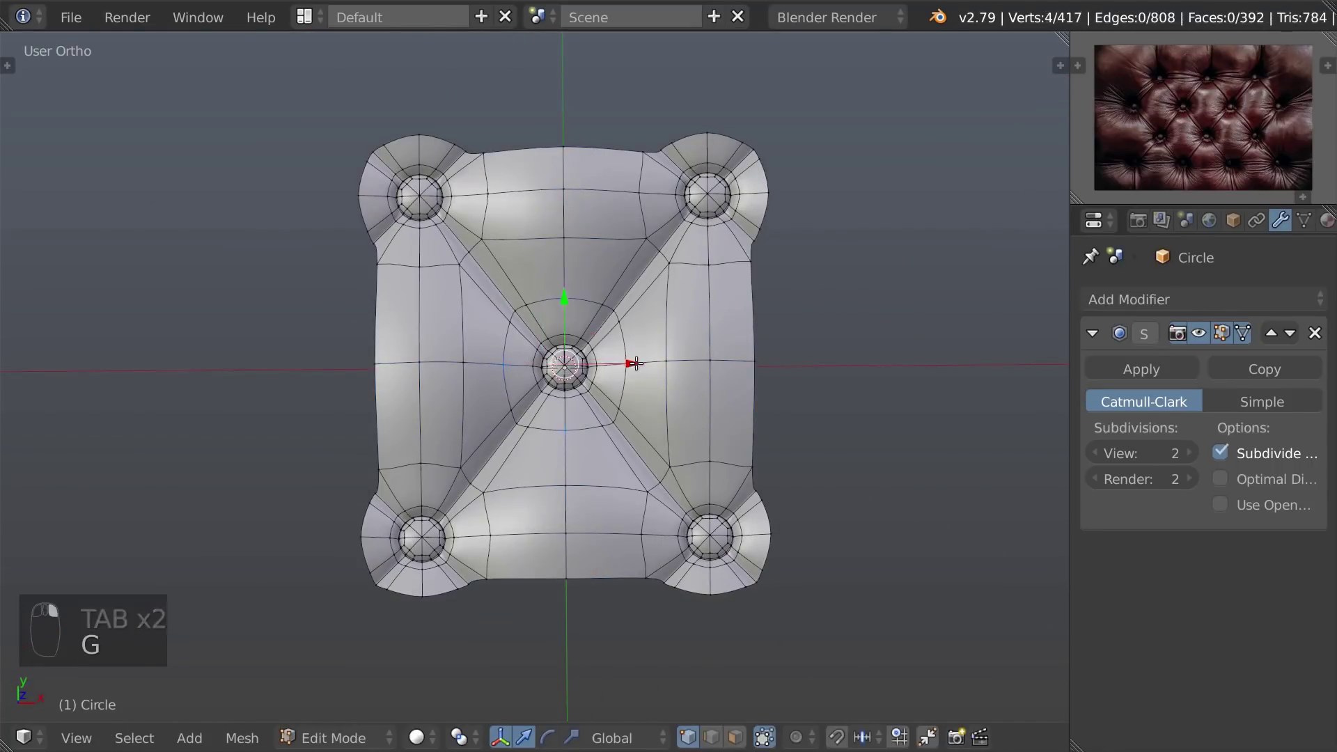
key("s")
key("alt+s")
left_click(739, 419)
Select the midpoint vertex of each of the four outer borders and adjust them along their normals
key("Tab")
scroll(696, 417, "down", 2)
middle_click_drag(578, 435, 603, 352)
key("Tab")
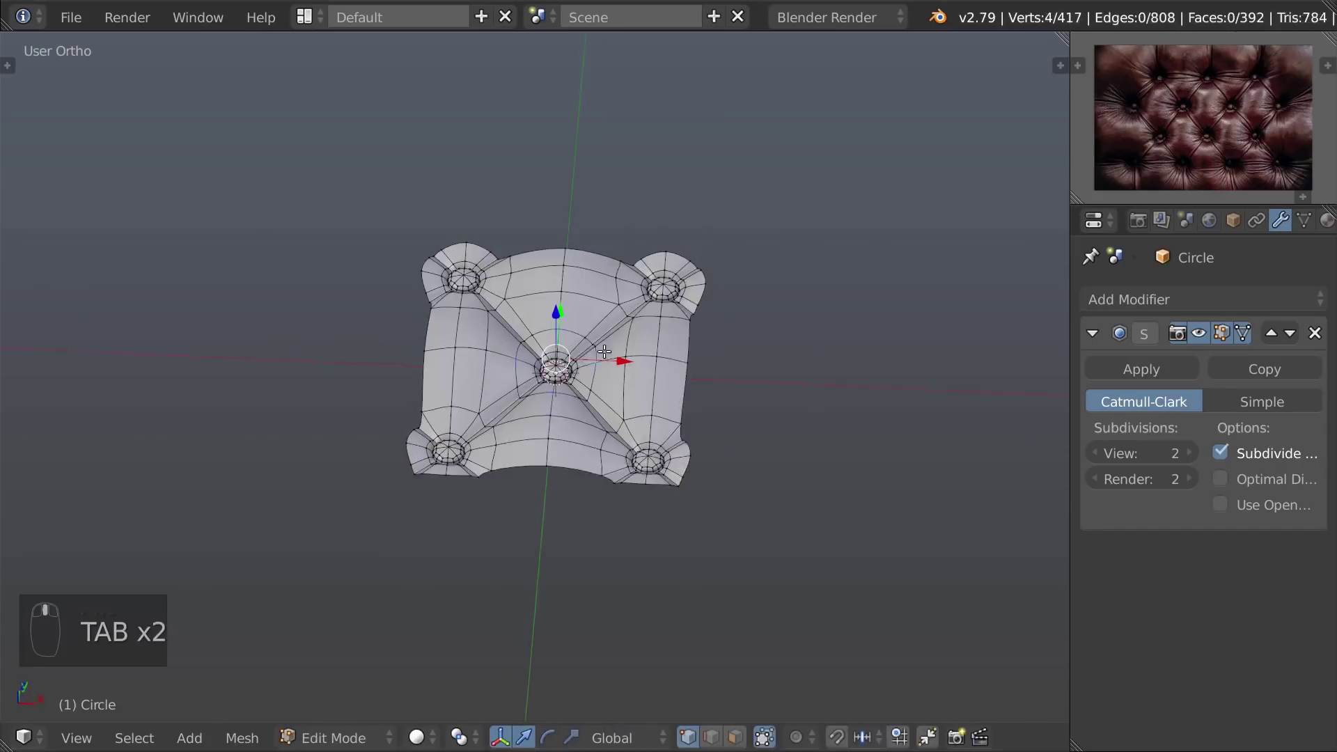
scroll(603, 352, "up", 1)
right_click(403, 341)
right_click(549, 483, "shift")
key("alt+s")
left_click(600, 519)
key("Tab")
scroll(566, 453, "down", 3)
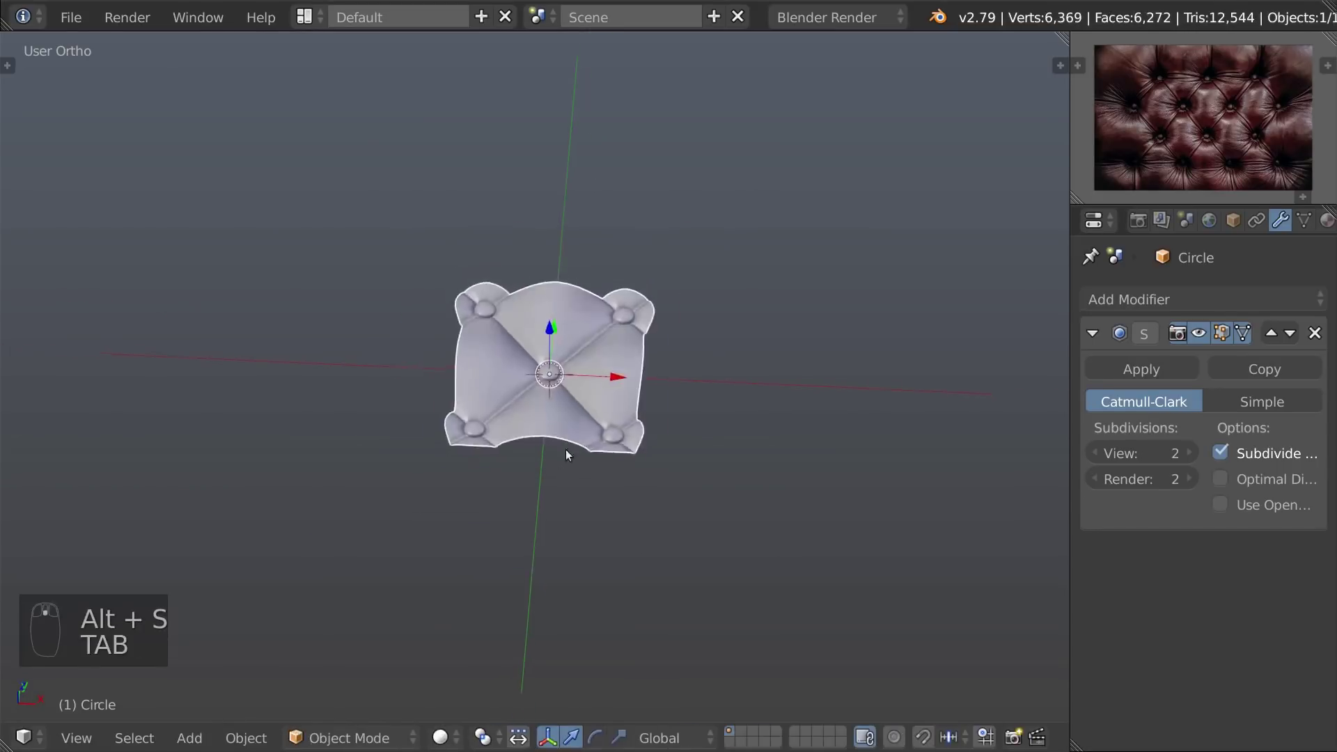
Scale the whole upholstery object along the Z axis
middle_click_drag(566, 450, 561, 526)
key("KP_7")
scroll(542, 435, "up", 3)
scroll(370, 427, "up", 1)
key("Tab")
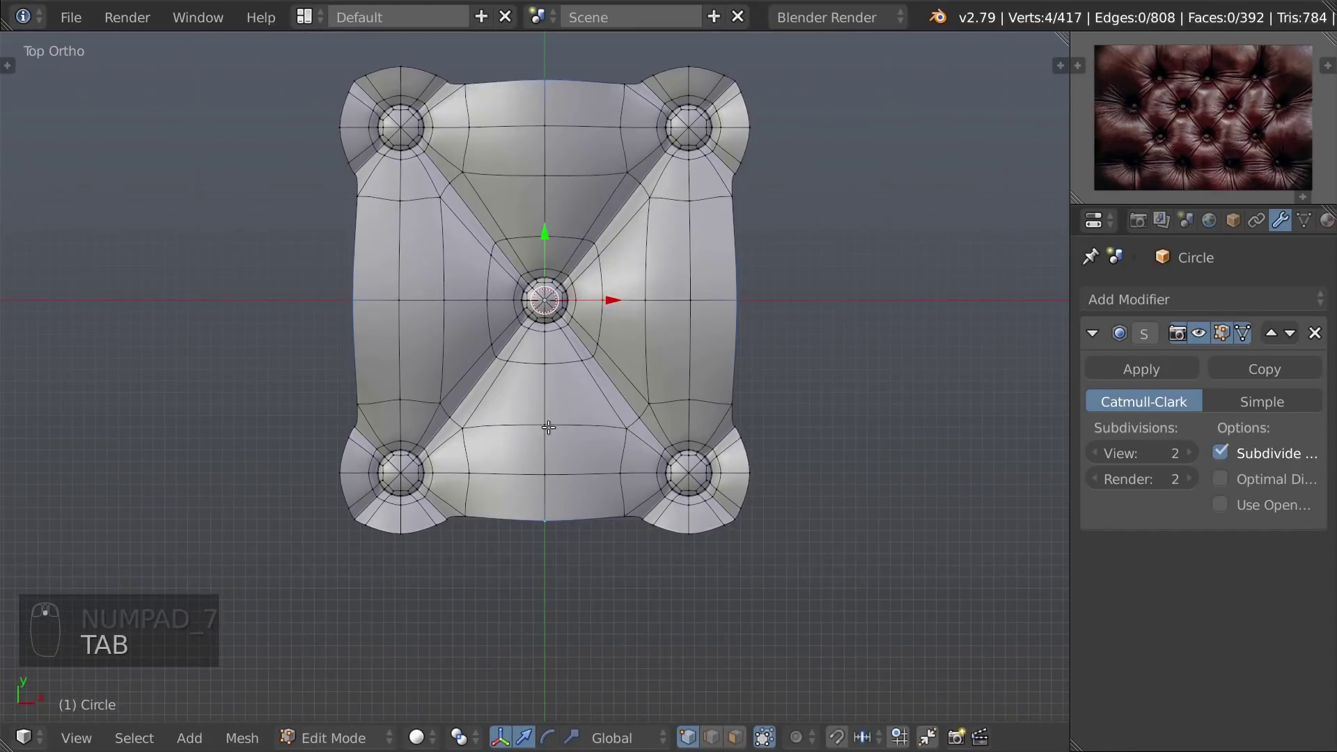
scroll(422, 318, "up", 3)
scroll(422, 318, "down", 4)
middle_click_drag(639, 259, 644, 453, "shift")
key("Tab")
middle_click_drag(733, 581, 475, 504)
key("s")
key("z")
left_click(732, 485)
Delete the outermost ring of vertices on the free outer side of the lower-left segment
key("Tab")
key("Tab")
key("Tab")
key("Tab")
key("KP_7")
key("Tab")
scroll(475, 504, "up", 4)
key("z")
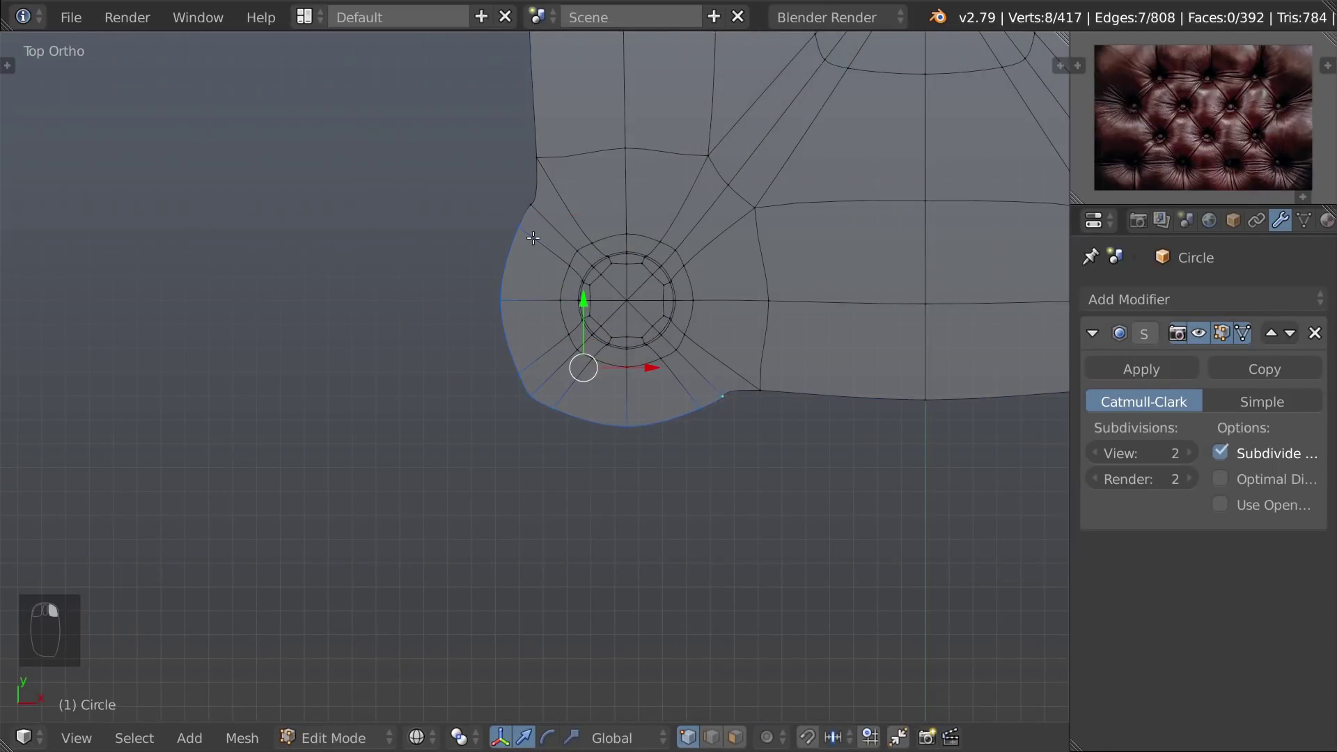
key("x")
left_click(525, 210)
key("ctrl+z")
scroll(634, 392, "up", 5)
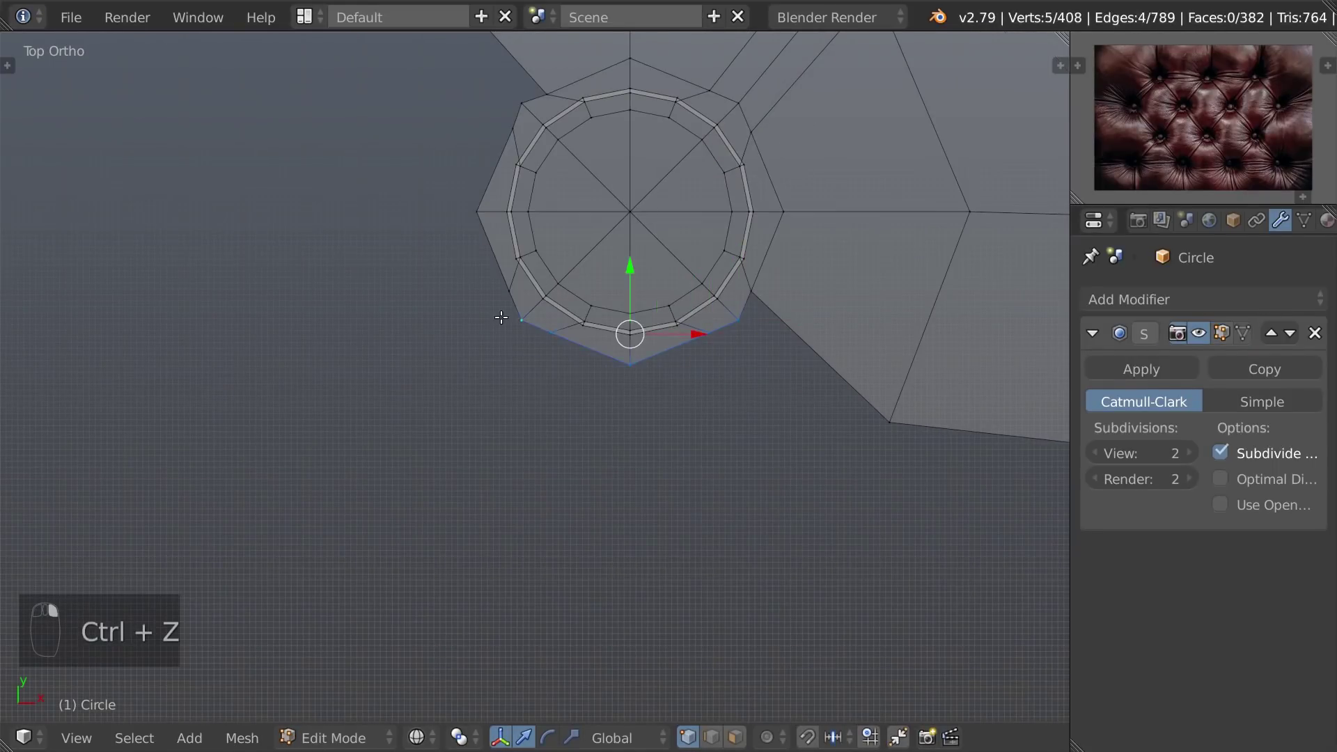
Delete the next ring of vertices around the lower-left button's outer side, leaving its rim exposed
right_click(517, 99, "ctrl")
key("x")
left_click(516, 97)
middle_click_drag(577, 281, 552, 293, "shift")
scroll(599, 287, "down", 1)
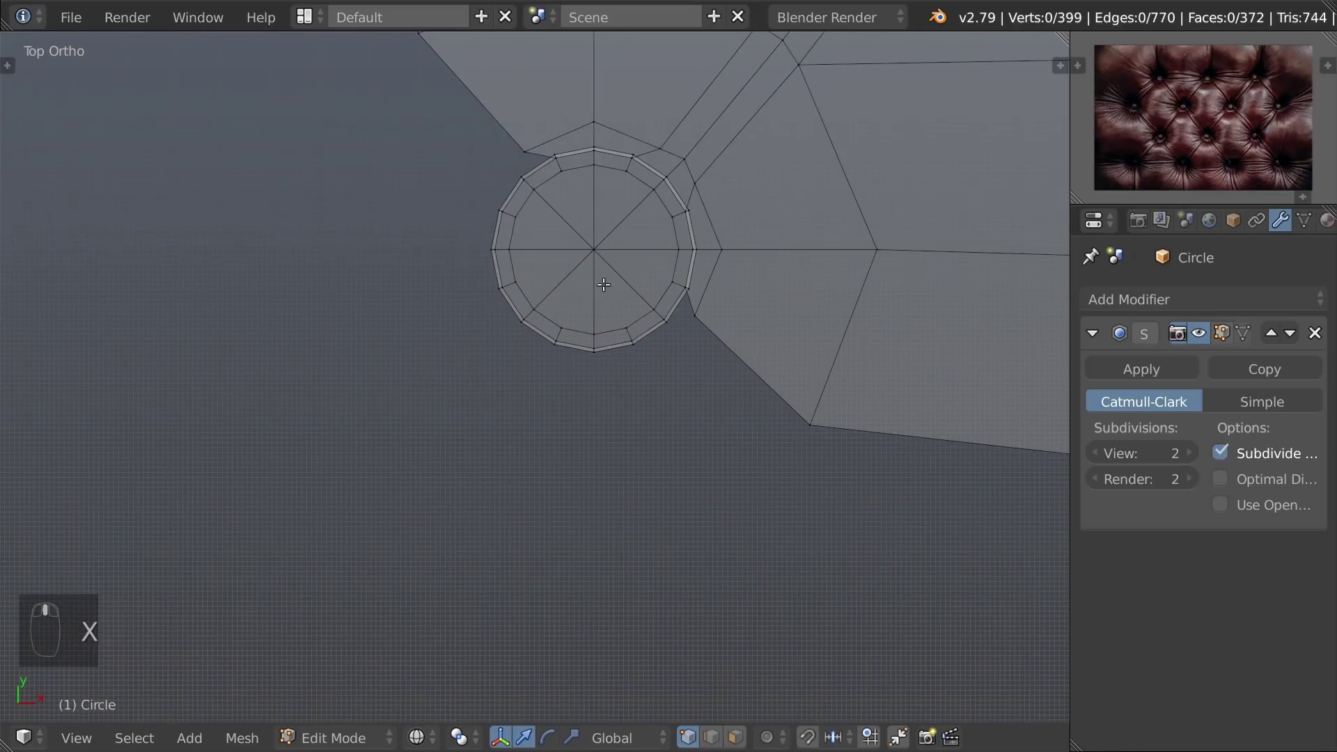
Extrude the two lowest rim edges of the lower-left button along Y into a narrow two-segment strip pointing away from the panels
key("ctrl+Tab")
left_click(600, 306)
right_click(576, 346)
right_click(612, 346, "shift")
key("e")
key("e")
key("y")
key("ctrl+Tab")
middle_click_drag(608, 454, 627, 334)
key("f")
key("g")
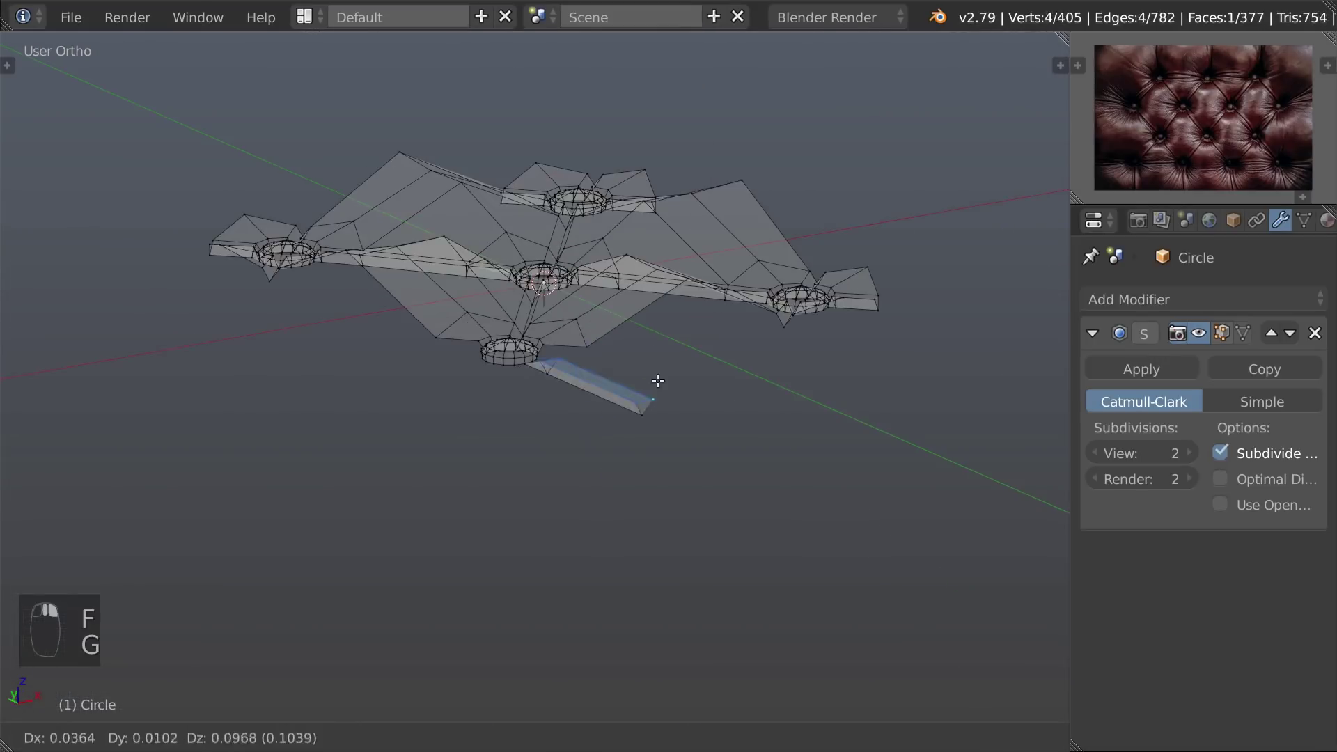
key("ctrl+z")
Raise the new strip's side vertices along Z to shape it into a V-shaped groove
key("g")
key("z")
left_click(654, 366)
right_click(673, 406)
right_click(698, 401, "shift")
key("g")
key("z")
left_click(686, 369)
scroll(655, 418, "down", 2)
middle_click_drag(647, 442, 637, 479)
key("z")
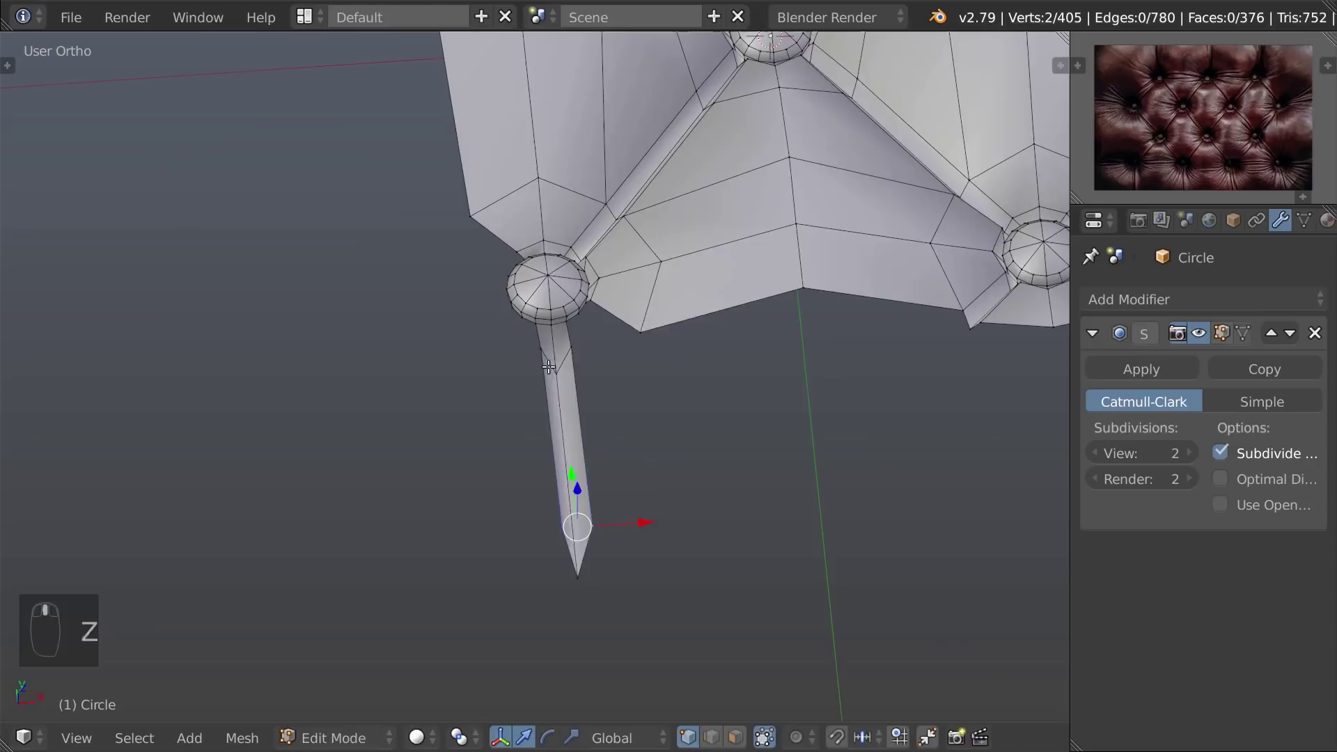
Connect the strip to the neighbouring panel corner with an edge and extrude the strip's end corner along X to the centre line
key("alt+s")
key("f")
key("KP_7")
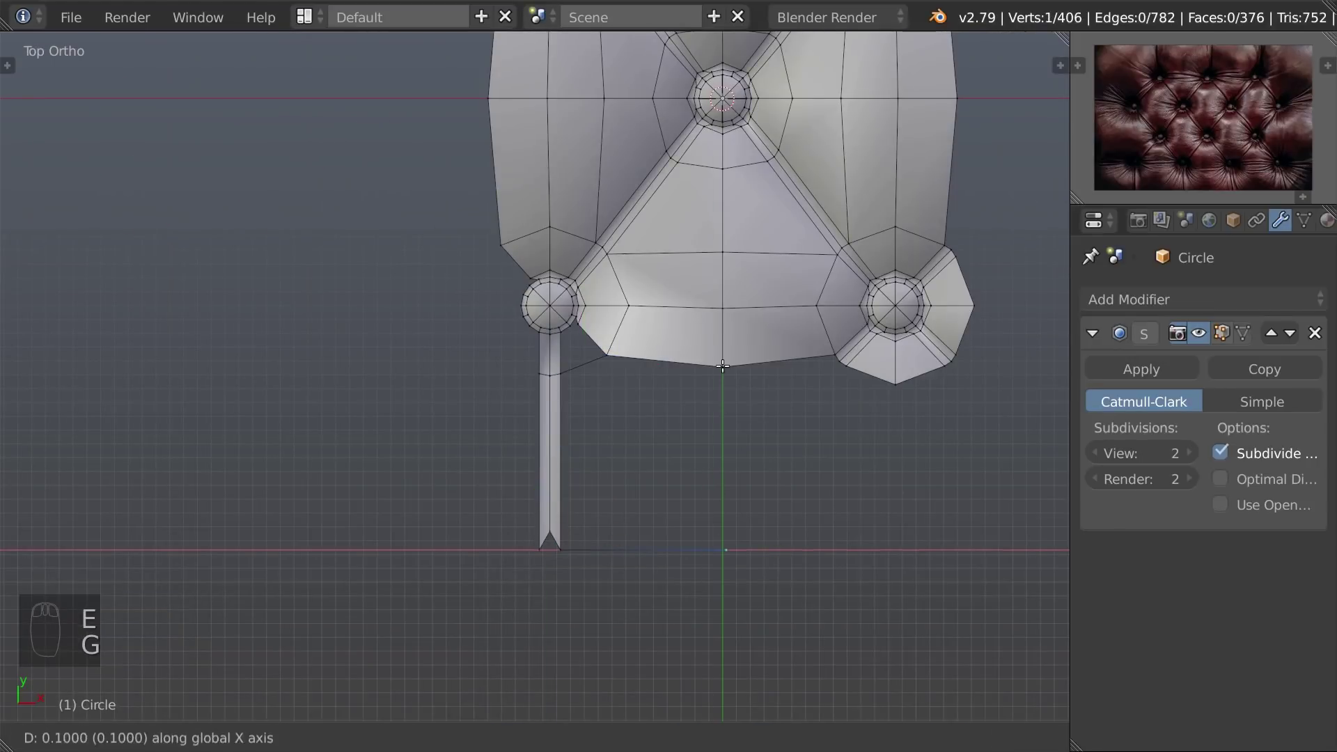
key("g")
left_click(721, 554)
middle_click_drag(722, 555, 726, 499)
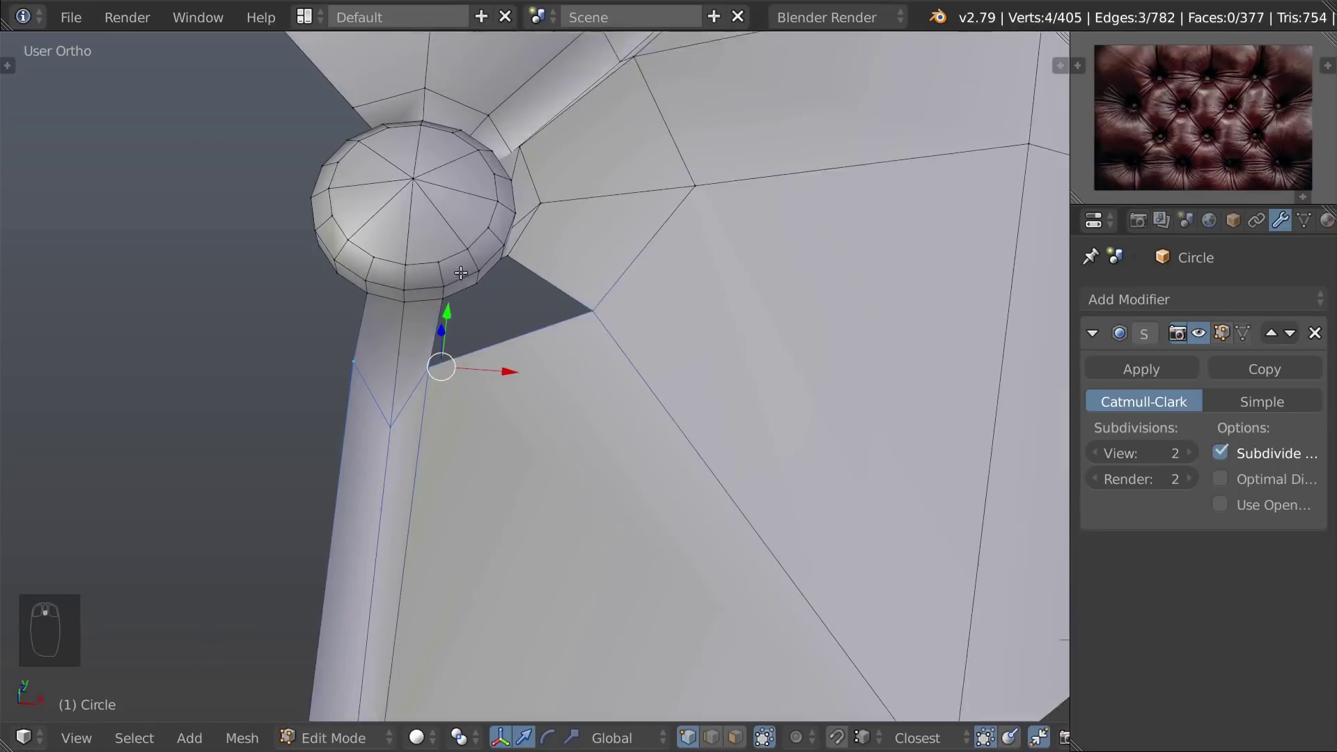
Subdivide the edge linking the strip to the panel corner and fill the gap below the lower-left button with two faces
key("ctrl+Tab")
left_click(565, 421)
key("w")
left_click(472, 195)
key("ctrl+Tab")
key("f")
key("f")
Cut an edge loop through the faces filled beside the lower-left button and nudge its vertices into place
key("ctrl+r")
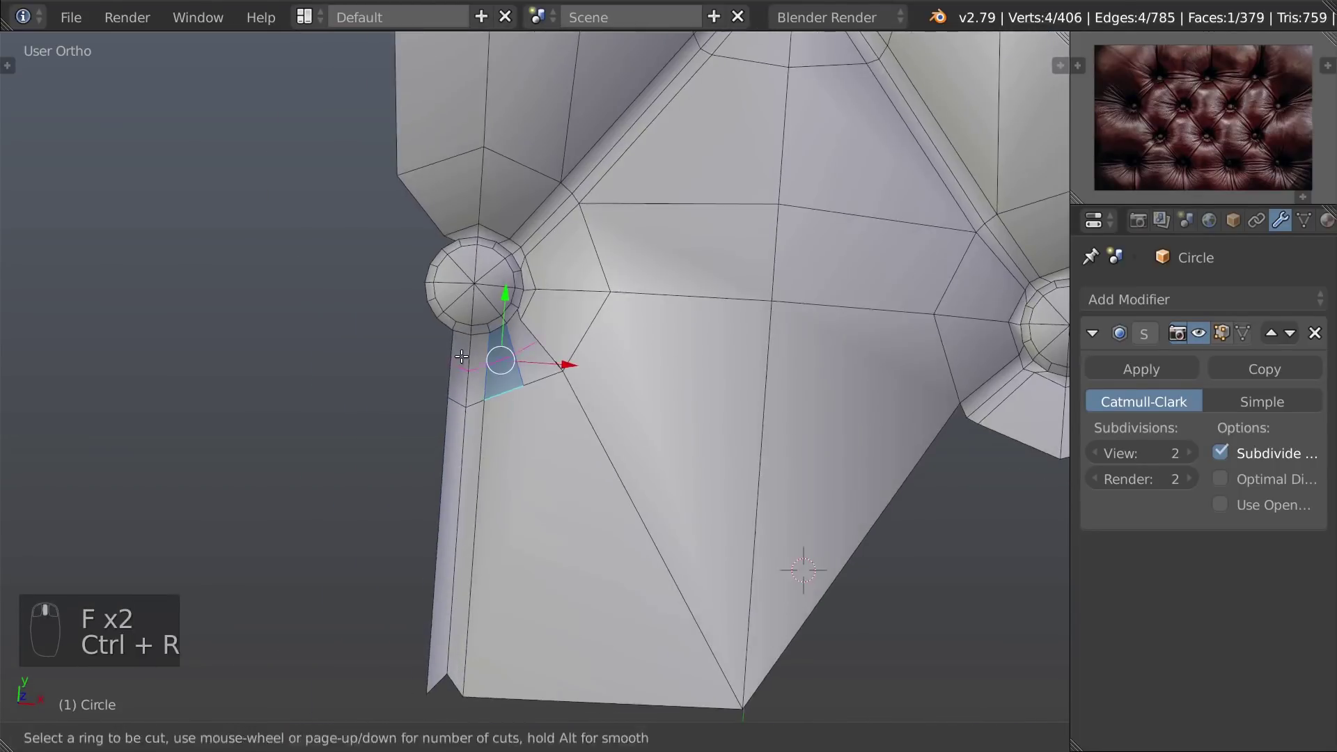
key("ctrl+Tab")
key("alt+s")
left_click(522, 340)
right_click(518, 332)
key("g")
left_click(504, 328)
middle_click_drag(557, 375, 570, 402)
key("KP_7")
scroll(558, 463, "down", 1)
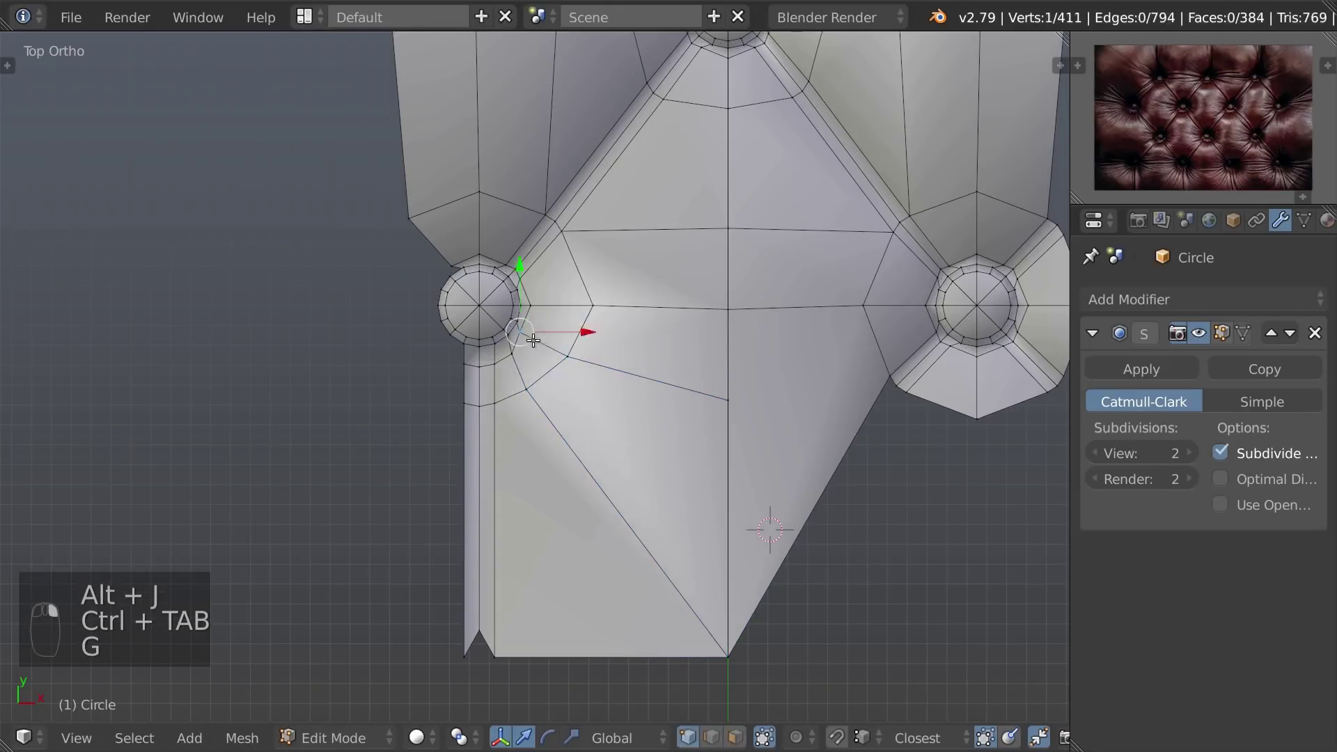
Adjust the new loop's vertex beside the lower-left button along its normal
key("alt+s")
middle_click_drag(652, 498, 445, 306)
key("alt+s")
key("KP_7")
Extrude the lower-left button's outer side edges along X into a second narrow strip pointing away from the panels
key("ctrl+Tab")
right_click(312, 291)
key("KP_7")
key("e")
key("x")
left_click(326, 354)
Reposition the end vertices of the lower-left button's side strip to shape the end of its crease
key("ctrl+Tab")
right_click(286, 283)
key("g")
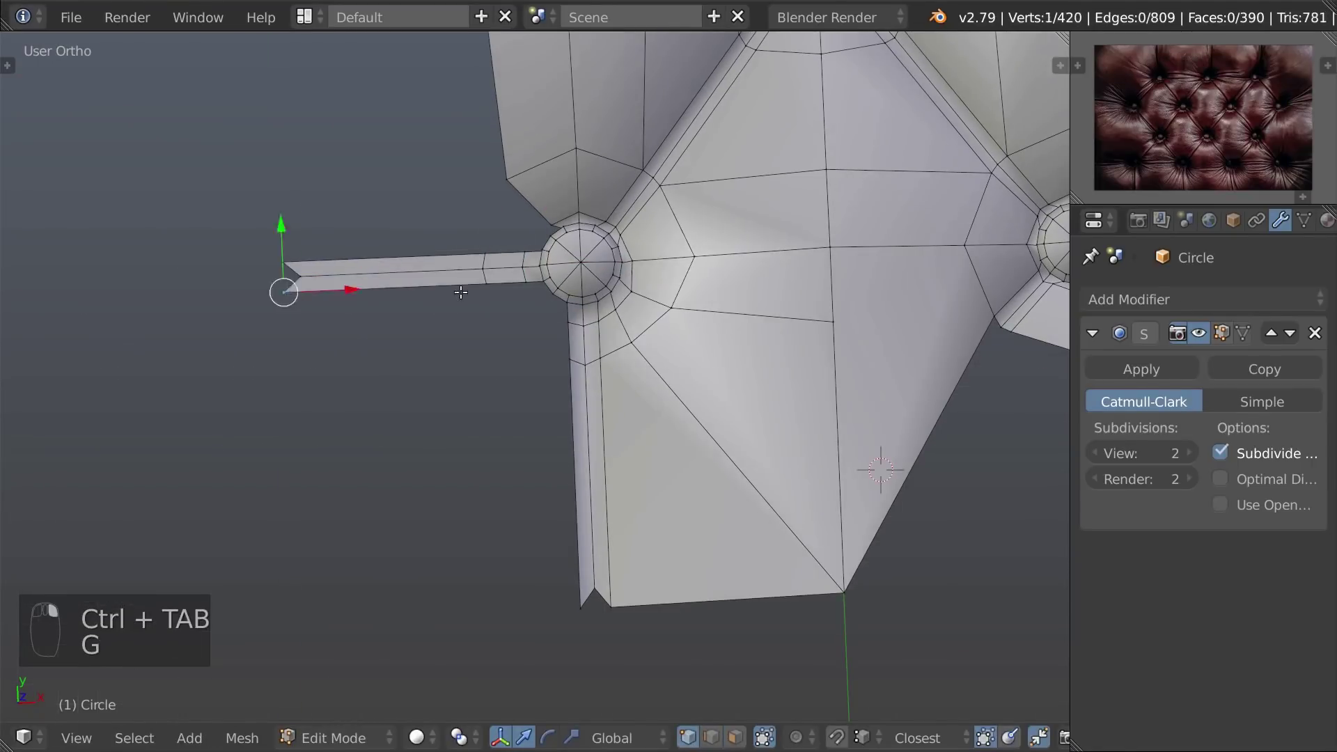
middle_click_drag(445, 390, 488, 279)
key("g")
key("g")
middle_click_drag(529, 390, 554, 432)
left_click(562, 329)
right_click(273, 346)
right_click(259, 339, "shift")
key("g")
left_click(550, 348)
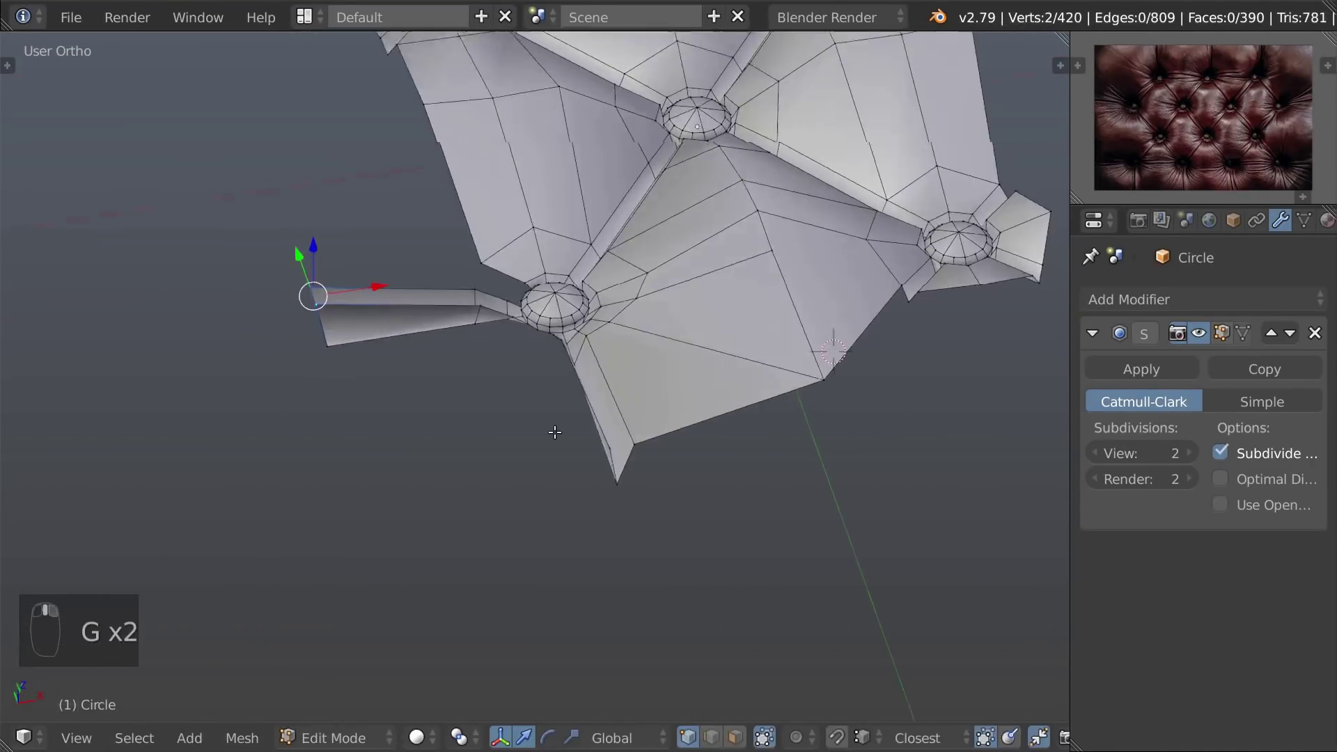
Bridge the ends of the side strip and the downward strip and fill faces between them beside the lower-left button
key("KP_7")
right_click(322, 318)
key("f")
middle_click_drag(492, 383, 605, 290, "shift")
key("ctrl+s")
scroll(547, 355, "up", 1)
right_click(574, 311)
key("f")
key("f")
Cut an edge loop through the new corner faces, shape it around the lower-left button, and fill the remaining gaps with faces
key("ctrl+r")
left_click(543, 337)
key("g")
left_click(495, 379)
key("grave")
key("ctrl+Tab")
key("f")
key("f")
key("KP_7")
scroll(506, 400, "down", 7)
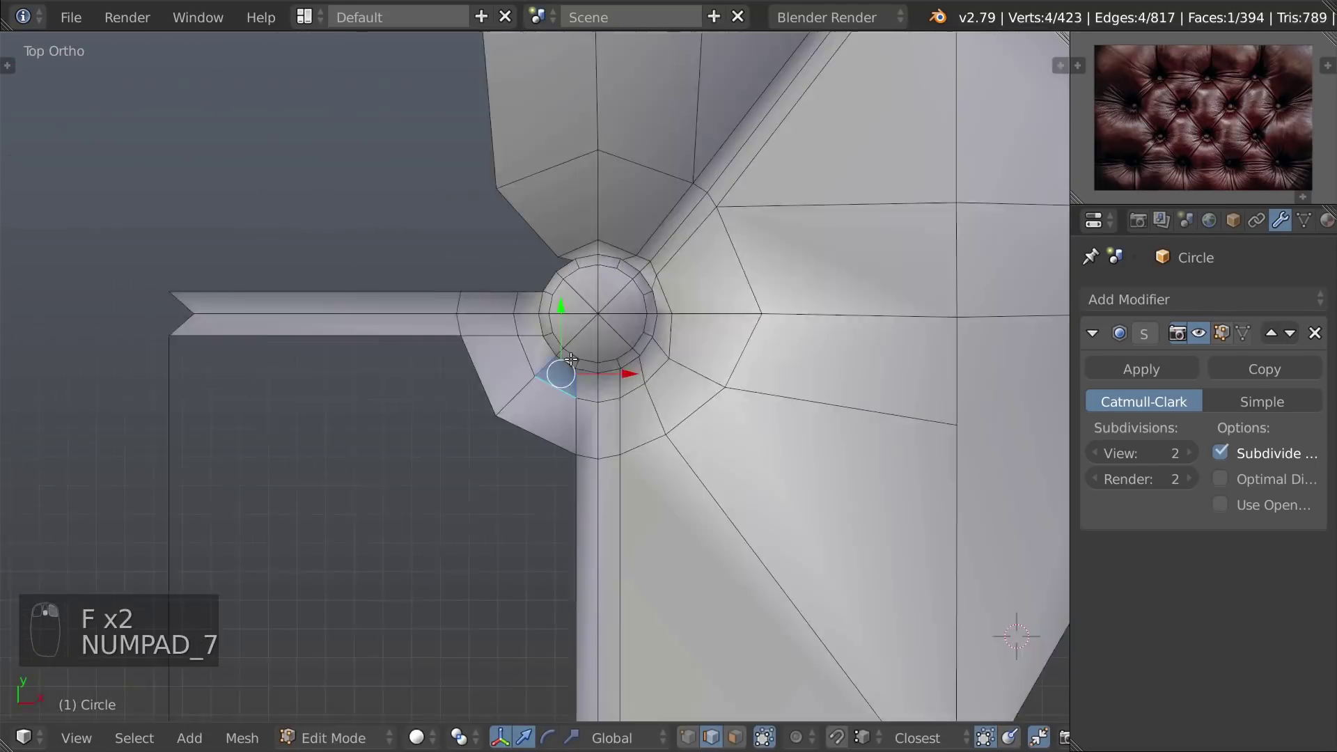
right_click(531, 326)
key("f")
key("f")
Slide the two vertices on the inner side of the lower-left button along their edges
key("ctrl+Tab")
right_click(654, 344, "shift")
key("g")
key("g")
left_click(673, 336)
Show the mesh in wireframe and delete all vertices on the side opposite the new corner, across the Y axis
key("z")
scroll(673, 334, "down", 5)
middle_click_drag(674, 293, 658, 341, "shift")
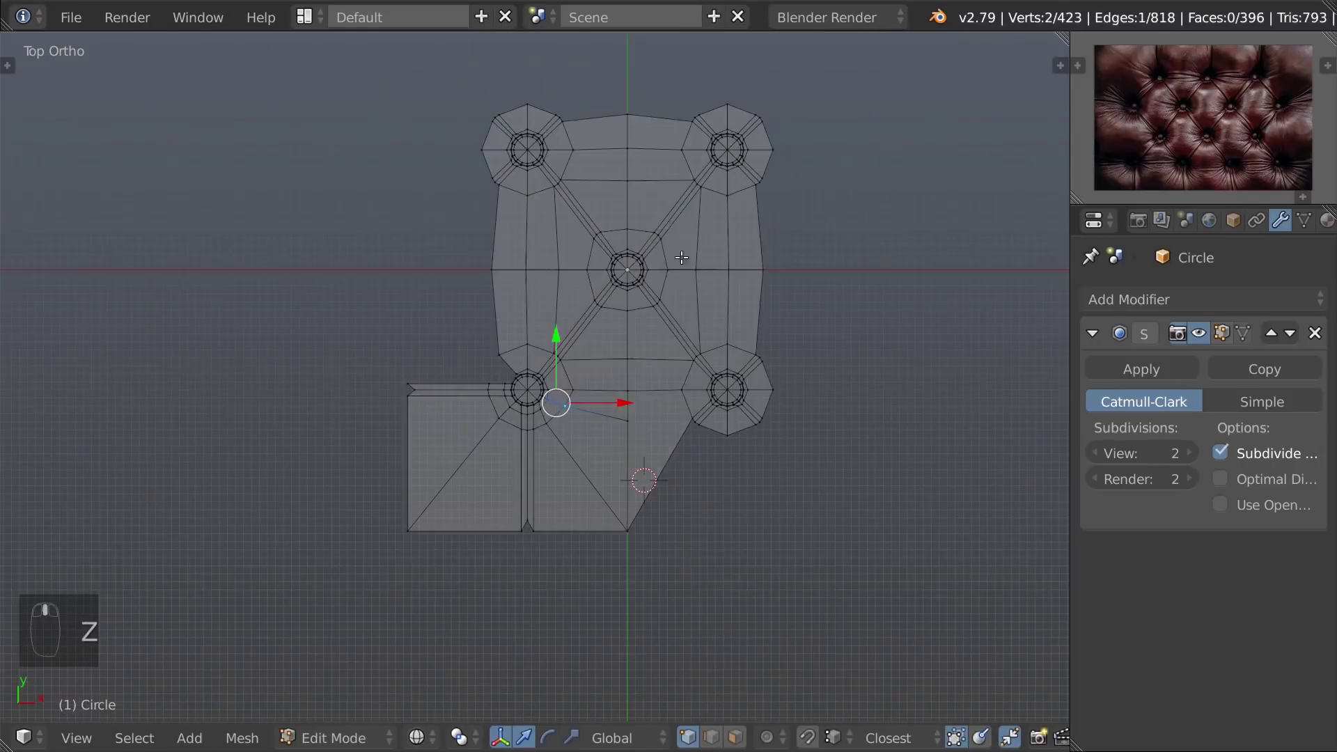
scroll(664, 235, "up", 1)
middle_click_drag(664, 234, 637, 269, "shift")
left_click_drag(765, 245, 904, 604)
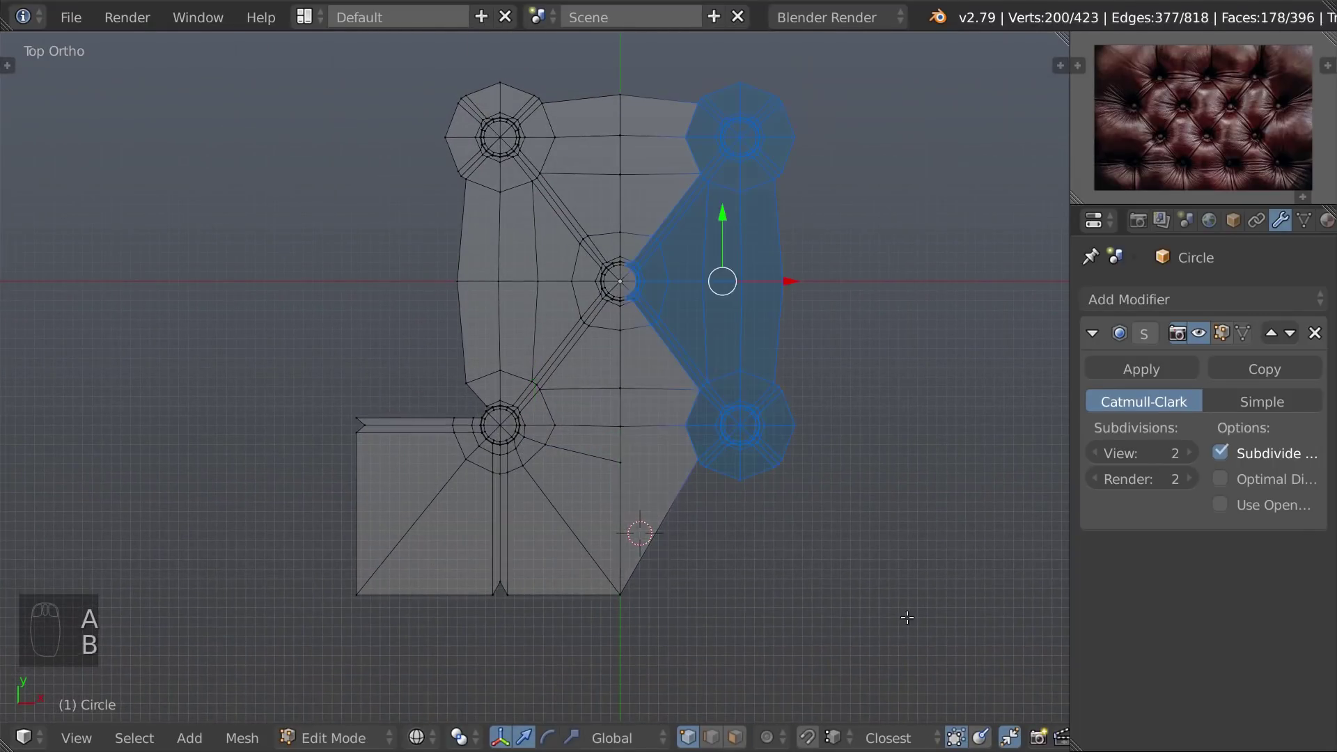
scroll(781, 288, "up", 4)
key("x")
left_click(779, 183)
Delete all vertices above the X axis, keeping only the lower-left quarter of the mesh
scroll(612, 161, "down", 3)
middle_click_drag(515, 144, 546, 234, "shift")
key("b")
left_click_drag(312, 36, 580, 205)
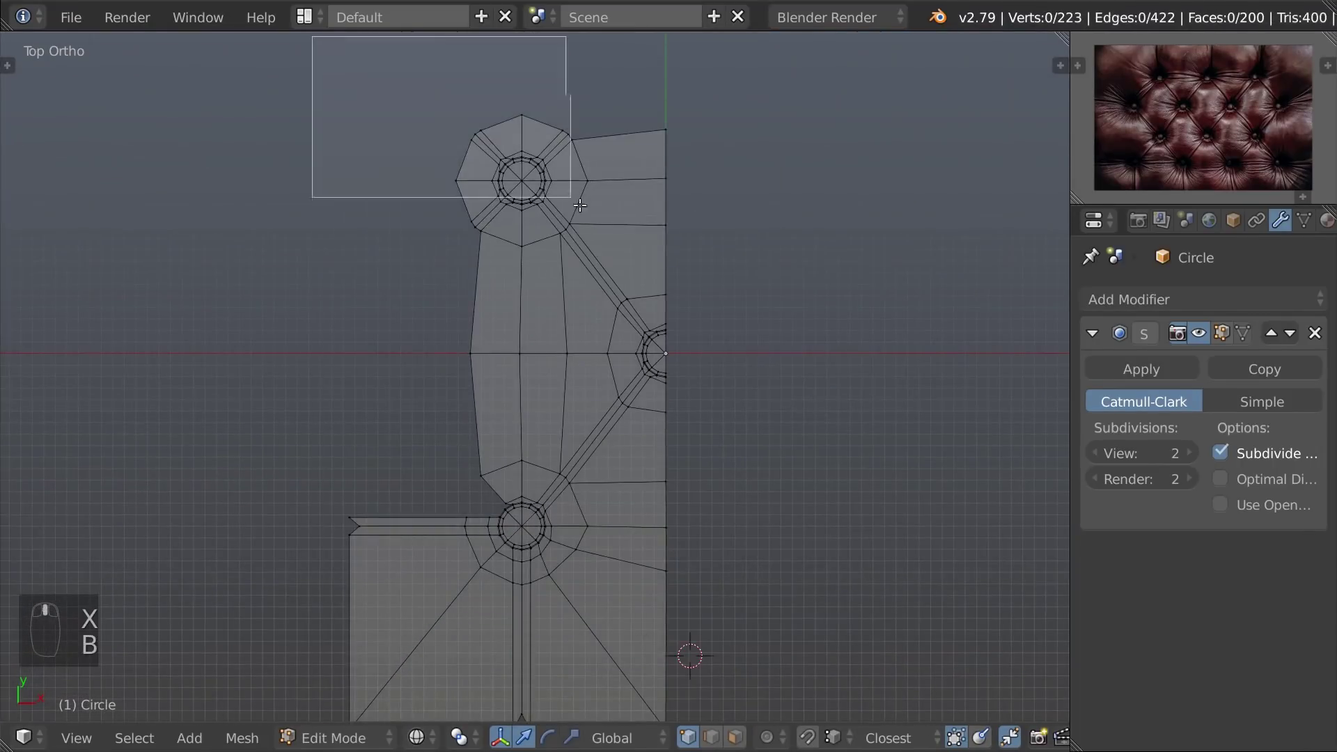
left_click_drag(757, 345, 757, 345)
key("x")
key("Return")
Add a Mirror modifier above the subdivision modifier, mirroring on X and Y with clipping enabled
key("Tab")
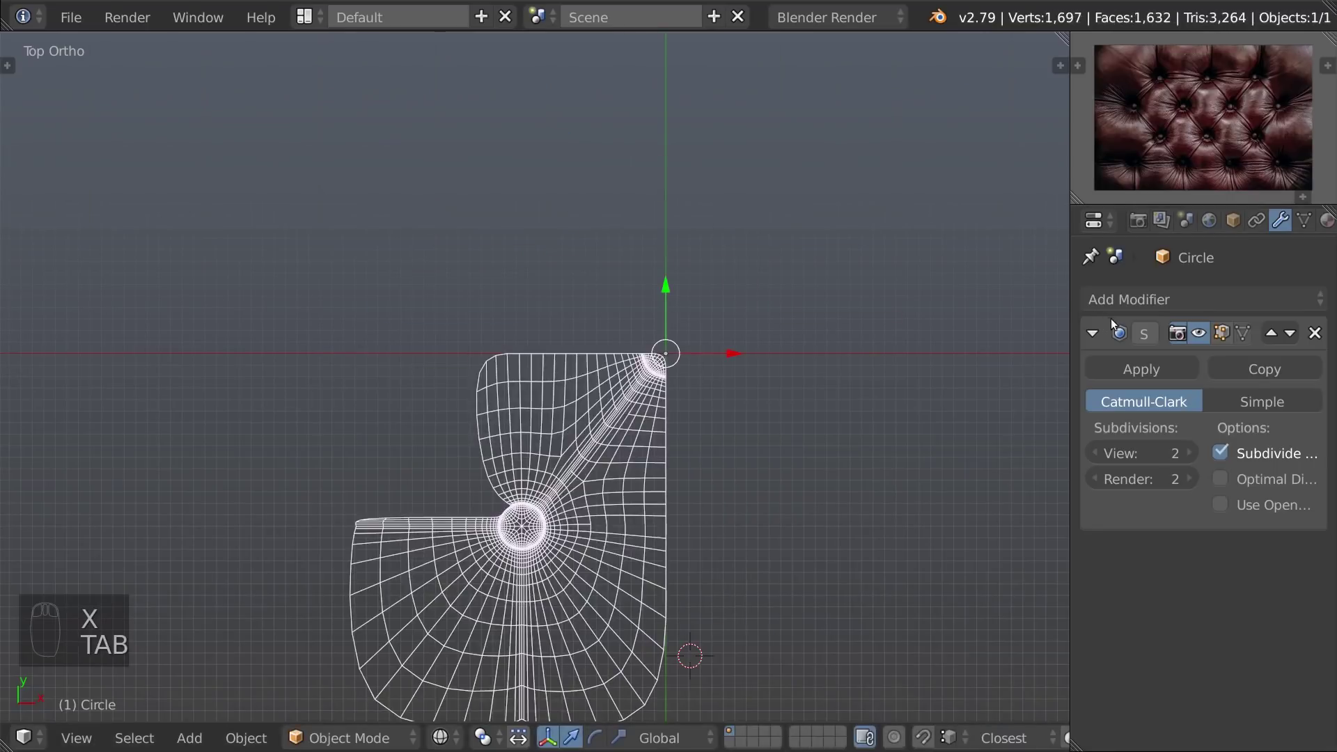
key("Tab")
key("Tab")
key("Tab")
left_click(1195, 299)
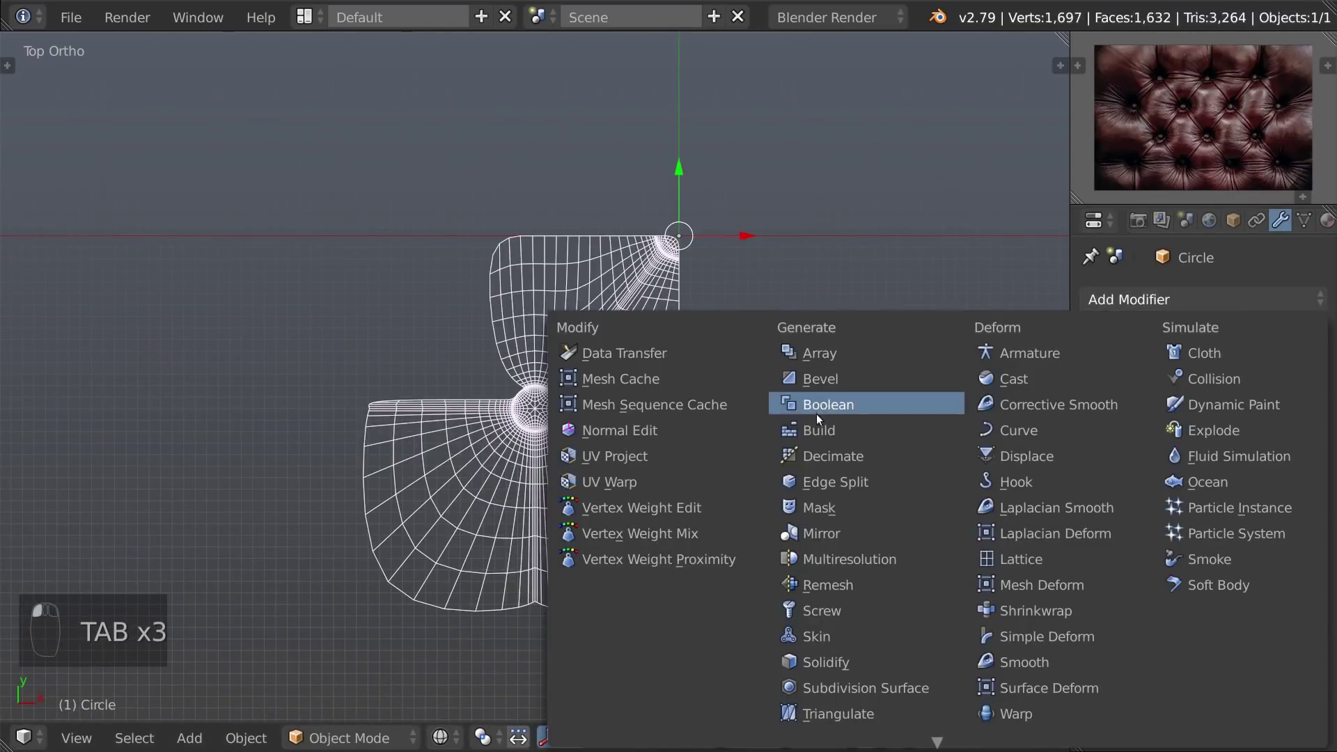
left_click(845, 528)
left_click(1255, 553)
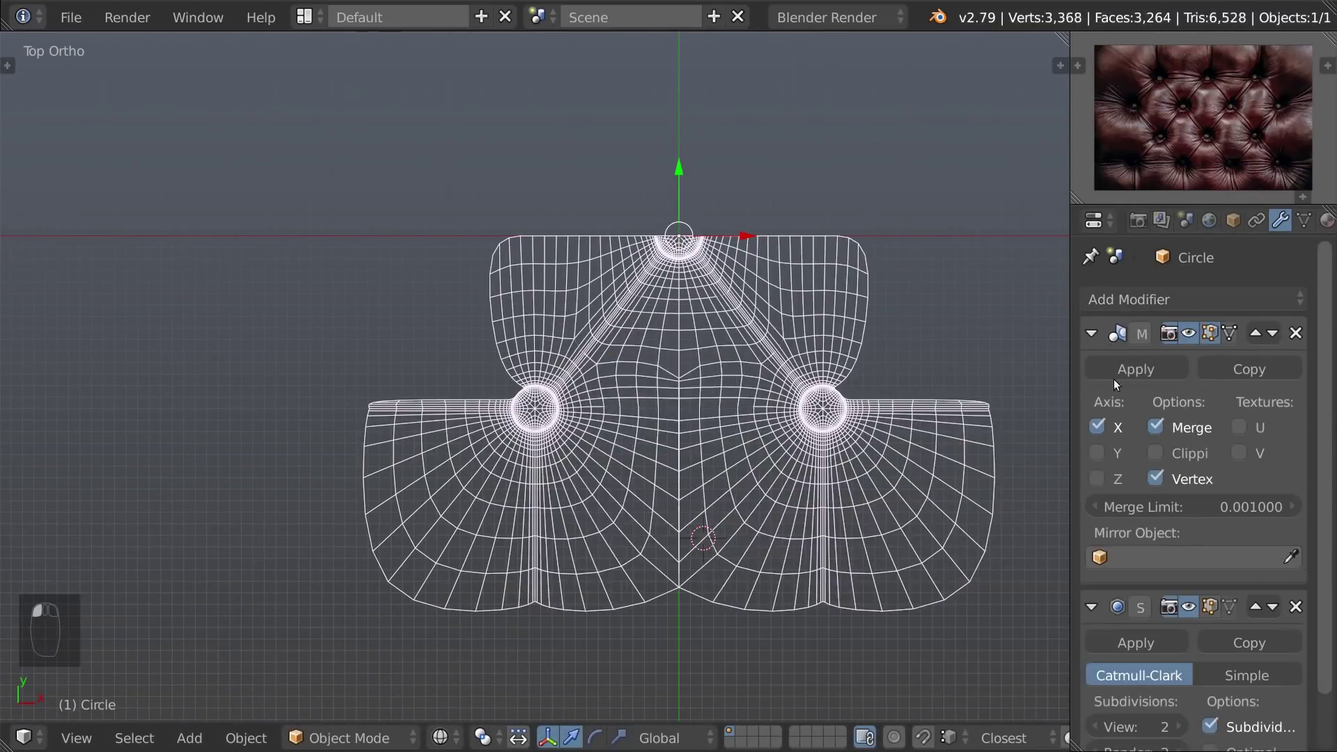
left_click(1155, 453)
Extrude the side panel's outer vertices outward along X to line up with the end of the side strip
key("Tab")
key("KP_7")
key("e")
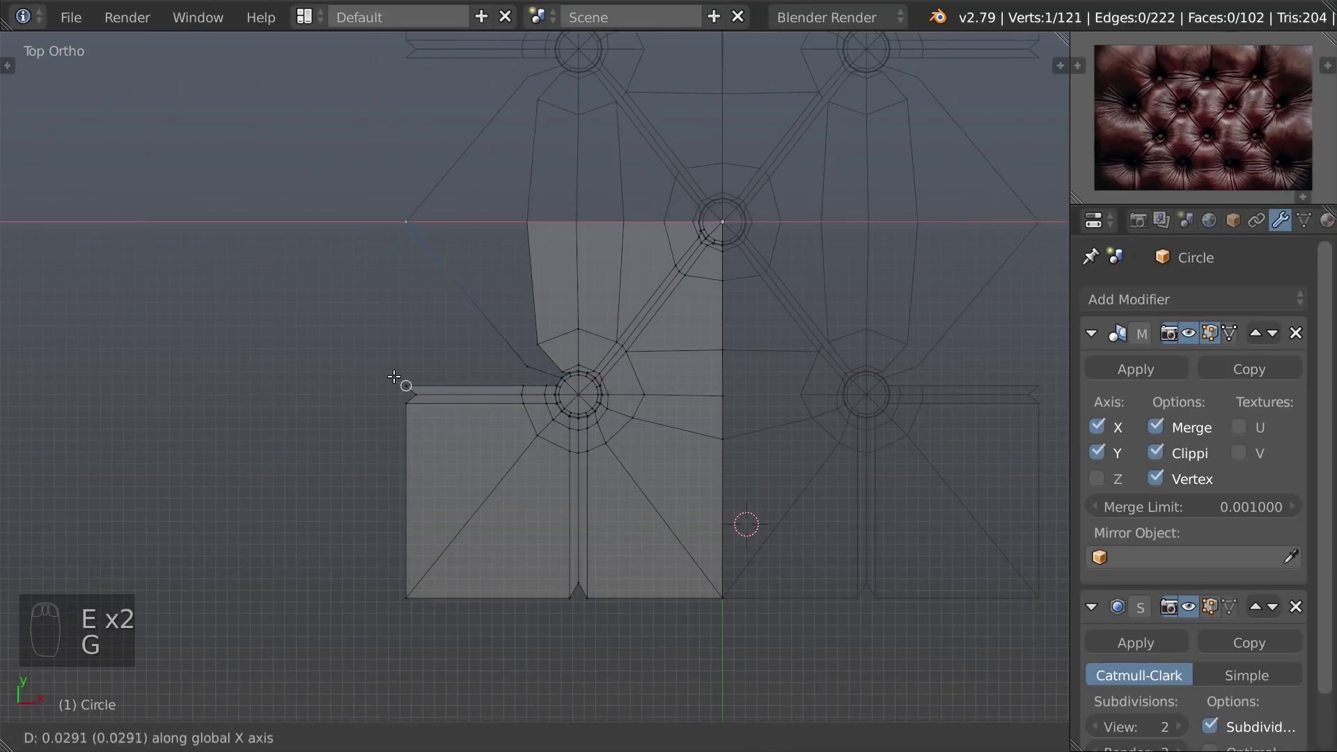
left_click(394, 377)
key("g")
middle_click_drag(394, 377, 432, 337)
key("KP_7")
key("g")
key("e")
key("g")
key("g")
Fill the gap between the side panel and the side strip with faces and adjust the vertex above the lower-left button
middle_click_drag(508, 376, 487, 404)
key("ctrl+Tab")
key("f")
key("f")
key("f")
key("f")
key("ctrl+Tab")
key("g")
key("KP_7")
key("ctrl+Tab")
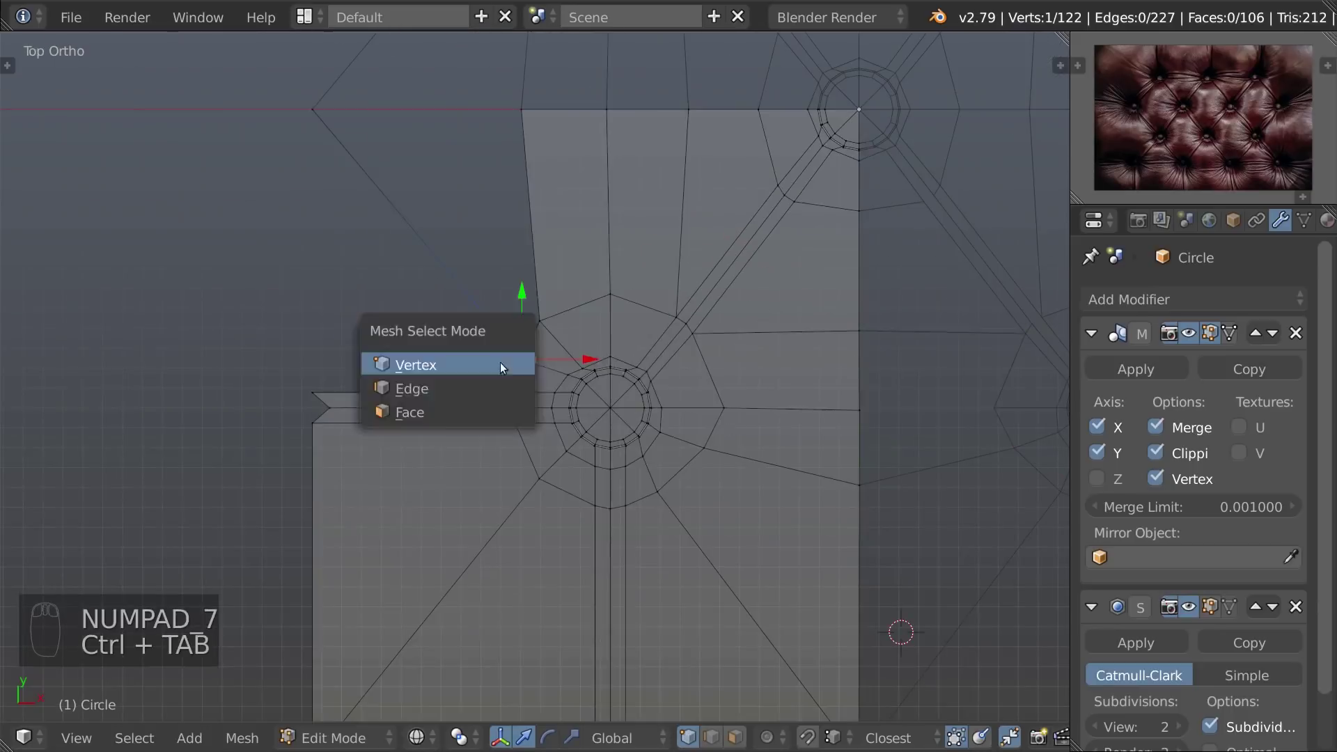
right_click(531, 244)
key("f")
Return to solid shading and move the edge loop along the lower panel's centre line
middle_click_drag(543, 292, 629, 382)
key("Tab")
key("z")
key("Tab")
key("a")
key("a")
right_click(703, 417, "alt")
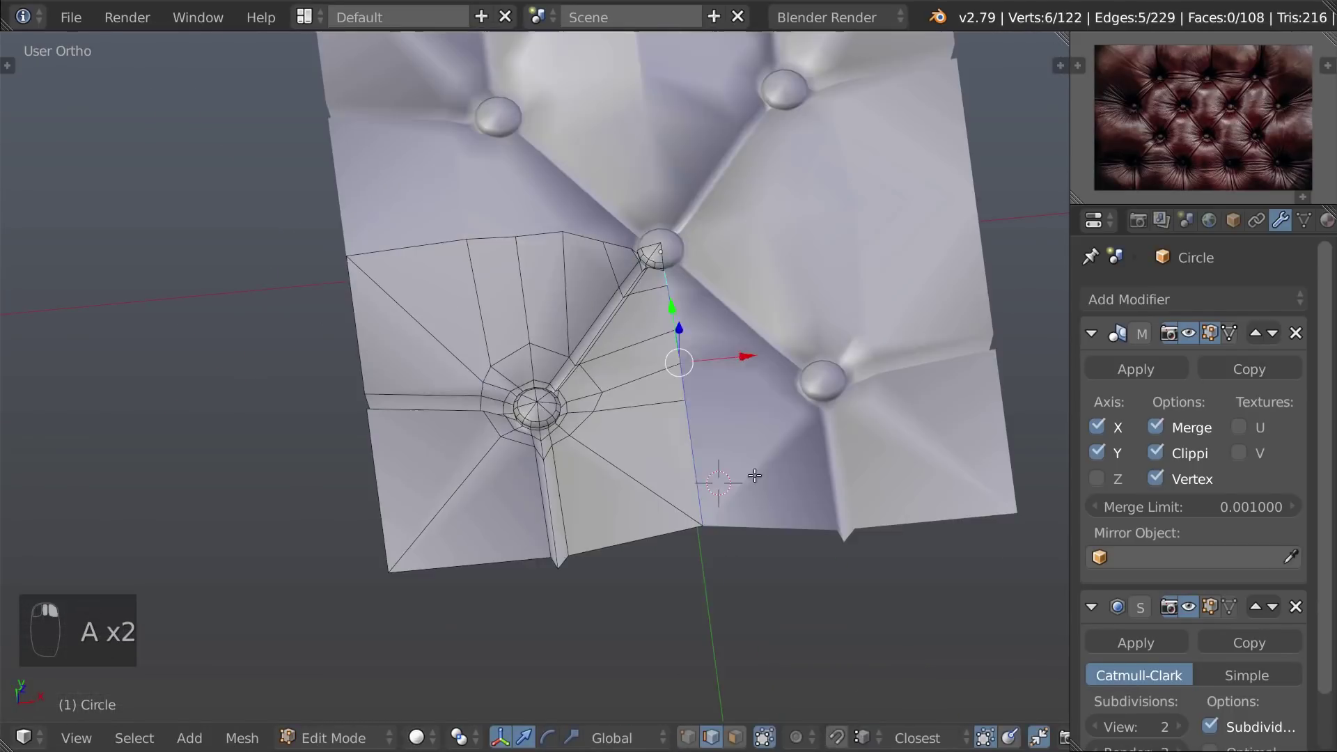
key("g")
key("g")
key("Tab")
key("Tab")
mouse_move(716, 486)
middle_mouse_down()
mouse_move(822, 397)
mouse_move(787, 480)
middle_mouse_up()
Enable the Mirror modifier's editing cage and adjust the lower middle panel's vertices with Shrink/Fatten
key("ctrl+Tab")
right_click(770, 295)
key("alt+s")
left_click(1229, 332)
key("alt+s")
key("Tab")
key("Tab")
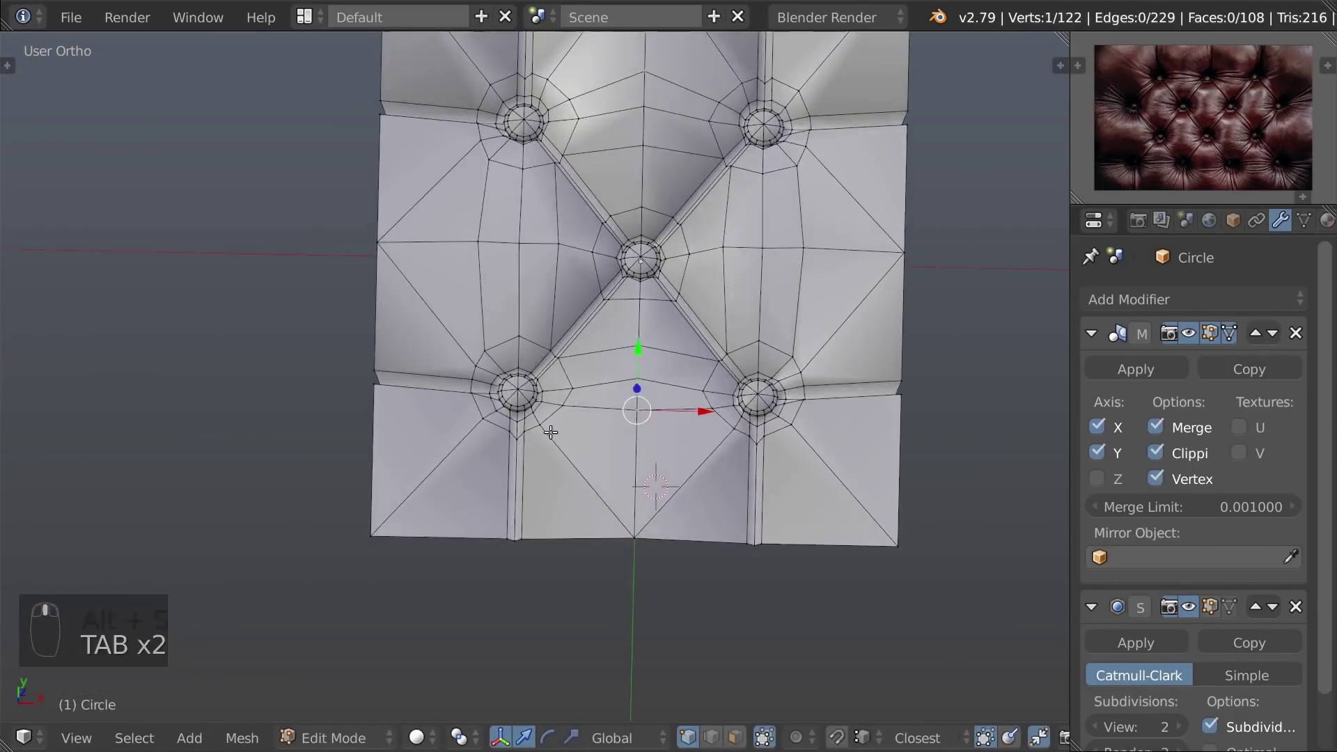
key("g")
key("alt+s")
key("alt+s")
key("alt+s")
Slide further panel vertices and push them along their normals to even out the padding
middle_click_drag(603, 374, 784, 325)
right_click(599, 292)
key("g")
key("g")
middle_click_drag(599, 292, 391, 348)
key("g")
key("Tab")
key("Tab")
middle_click_drag(513, 335, 481, 278)
key("alt+s")
key("g")
key("alt+s")
key("Tab")
scroll(391, 486, "down", 4)
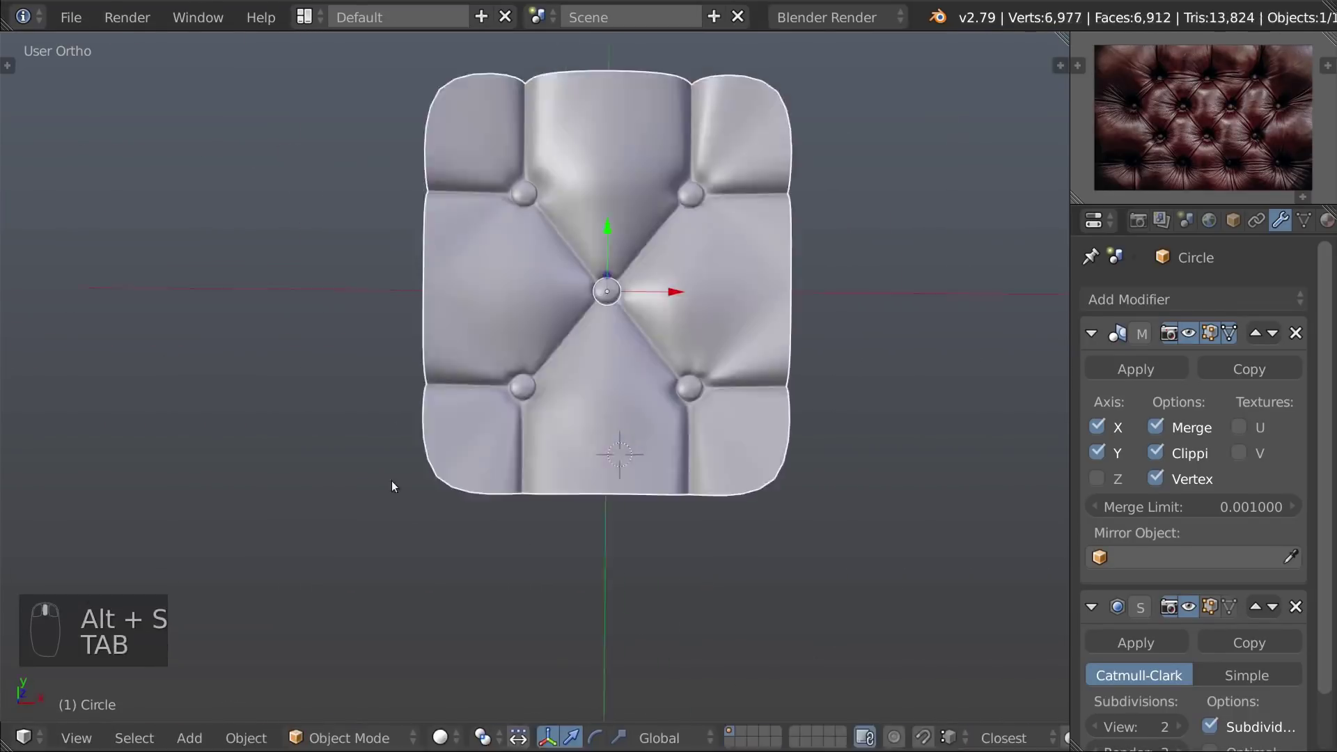
Reposition the left side panel's vertices near the lower-left button and adjust their height with Shrink/Fatten
key("Tab")
right_click(482, 354, "shift")
key("alt+s")
right_click(482, 354)
key("alt+s")
middle_click_drag(588, 341, 534, 419)
key("grave")
key("alt+s")
key("g")
key("g")
key("g")
key("g")
key("g")
key("alt+s")
key("alt+s")
key("Tab")
key("Tab")
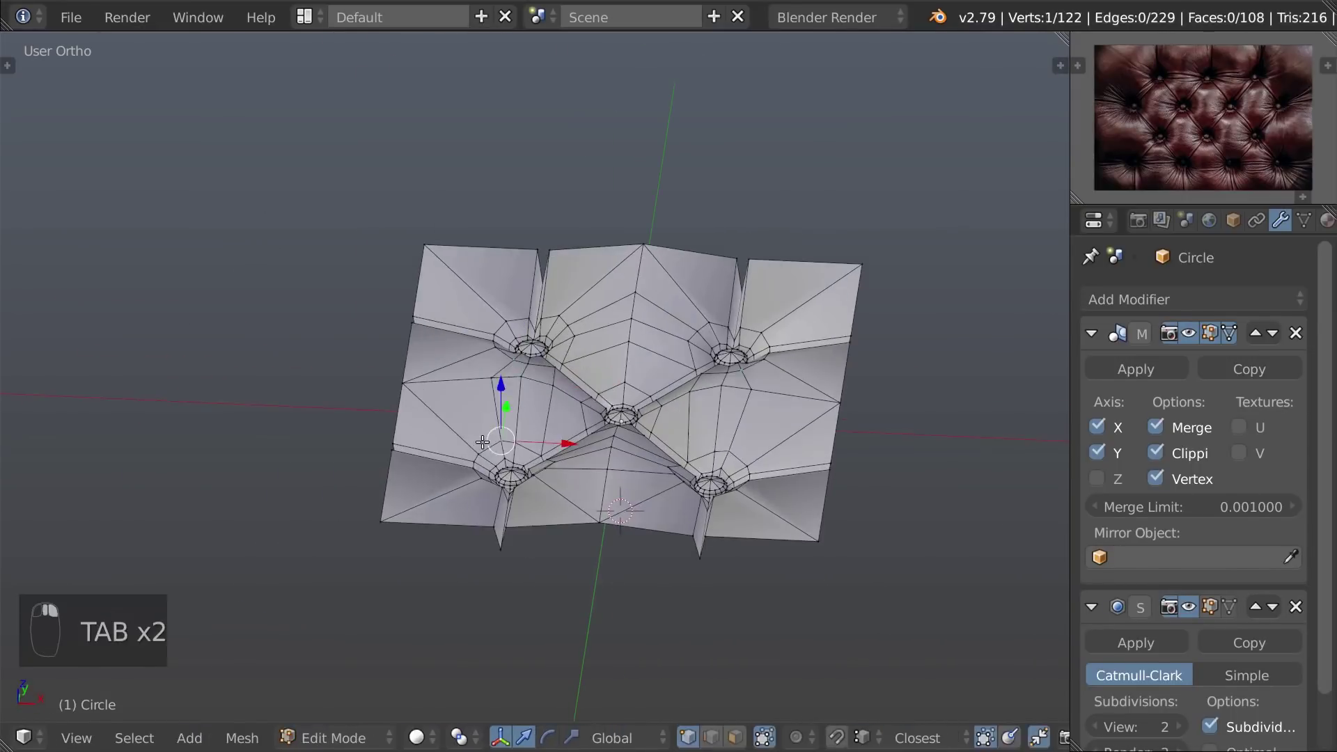
Move a vertex on the side panel and adjust its height with Shrink/Fatten, checking the smoothed cushion surface
key("g")
key("alt+s")
key("Tab")
key("Tab")
key("Tab")
middle_click_drag(480, 557, 313, 320)
key("Tab")
Push further panel vertices around the button creases along their normals with Shrink/Fatten to even out the padding
right_click(575, 371, "shift")
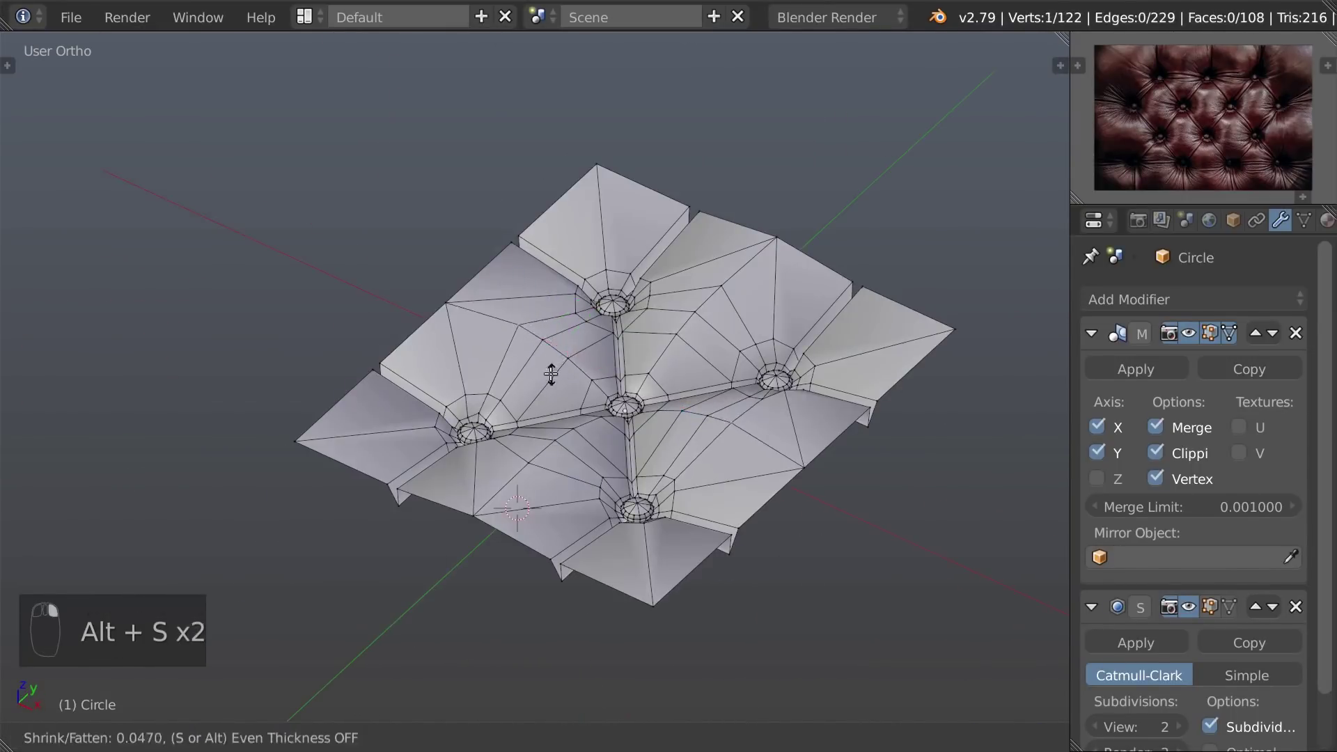
left_click(551, 374)
key("grave")
key("alt+s")
middle_click_drag(551, 374, 478, 453)
key("alt+s")
key("alt+s")
key("Tab")
Extrude the outer border edges downward into flat-bottomed side walls, with a supporting edge loop near the bottom
key("KP_7")
scroll(546, 435, "down", 3)
key("Tab")
key("z")
key("a")
key("b")
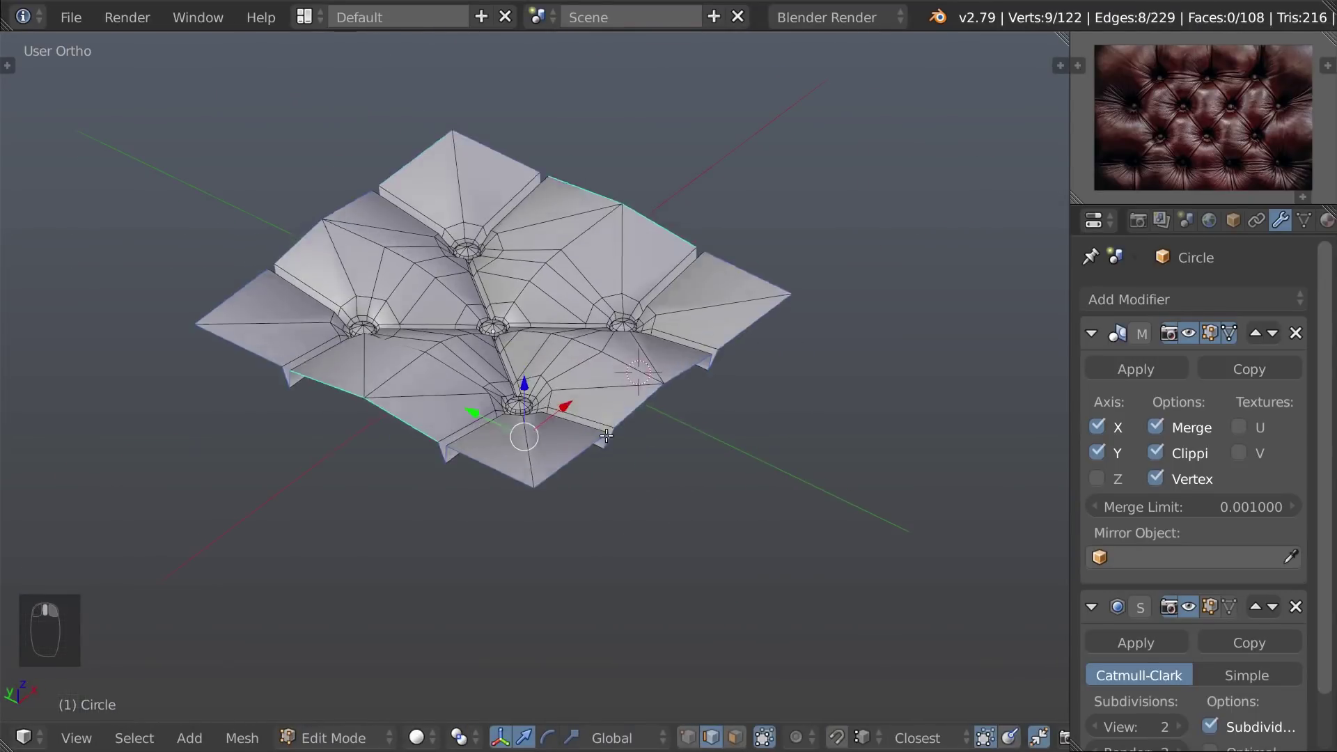
key("e")
key("s")
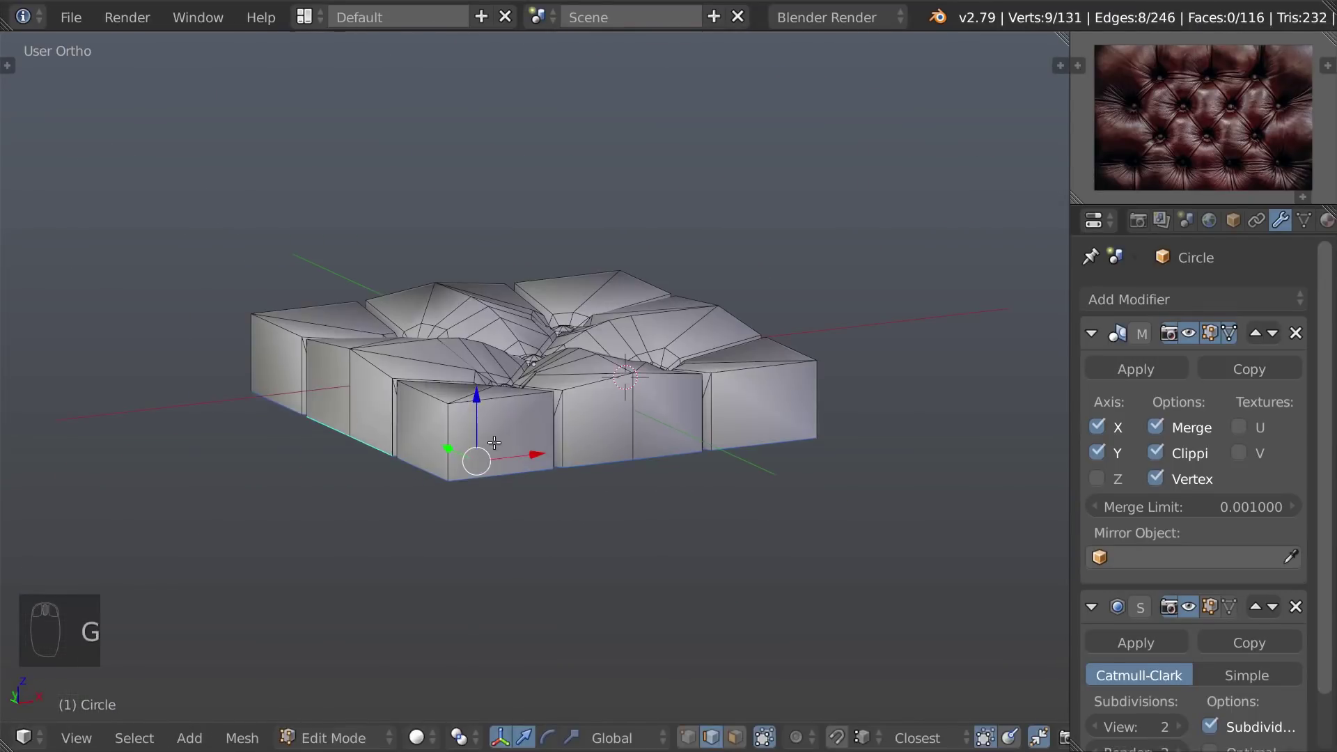
left_click(524, 480)
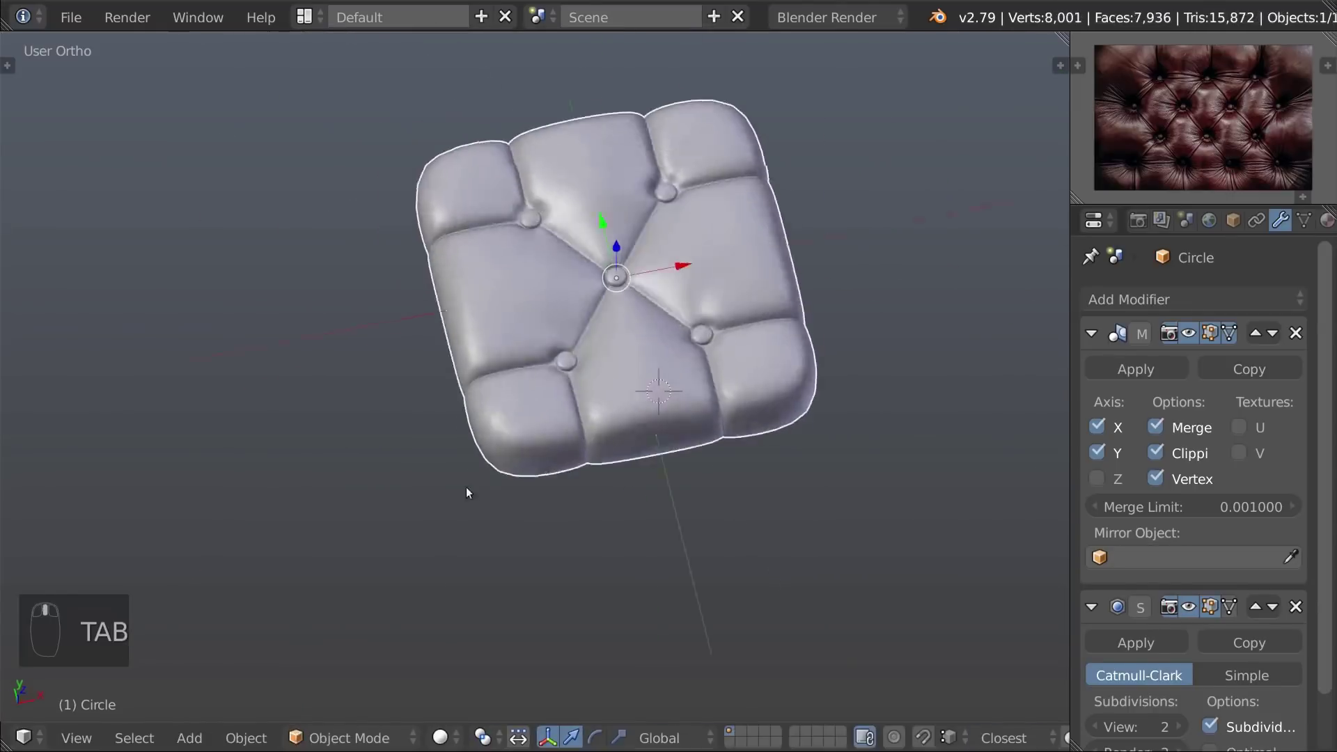
Switch to vertex selection and refine single vertices on the cushion's panels with Move and Shrink/Fatten
key("Tab")
key("ctrl+Tab")
left_click(540, 296)
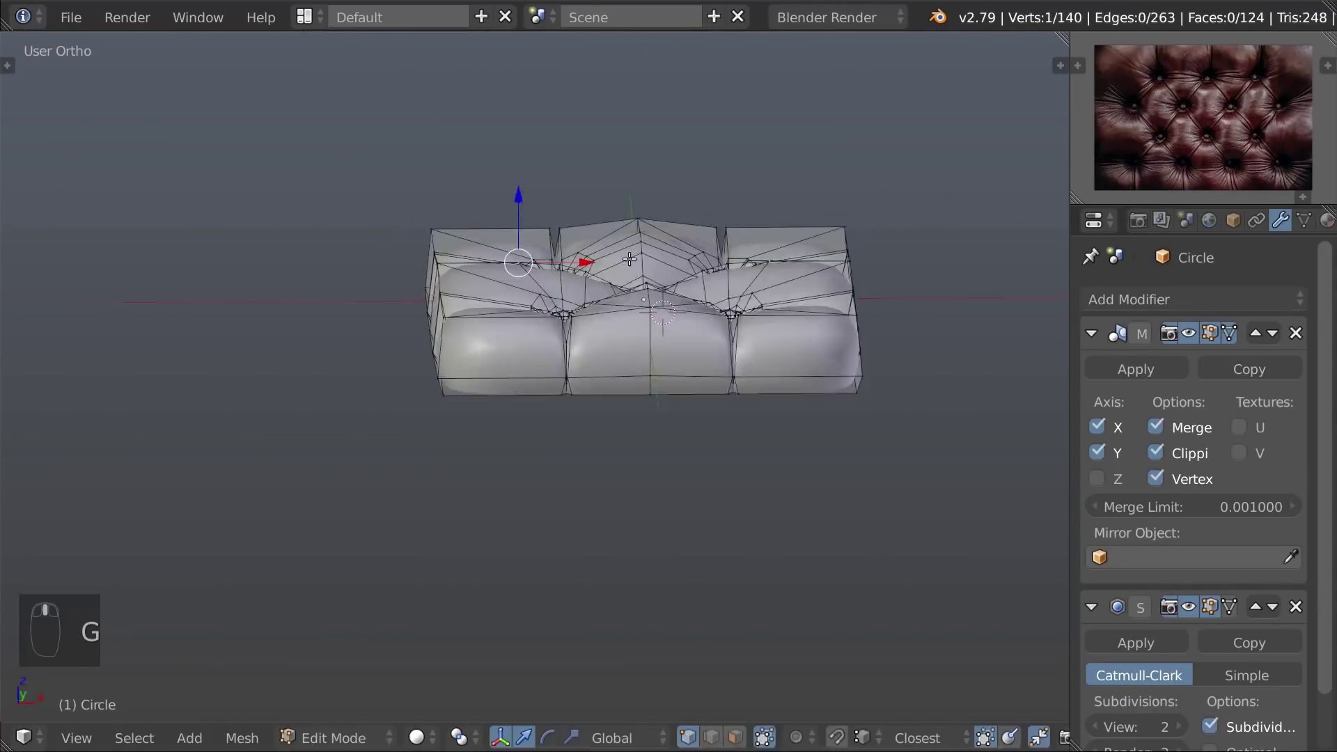
key("Tab")
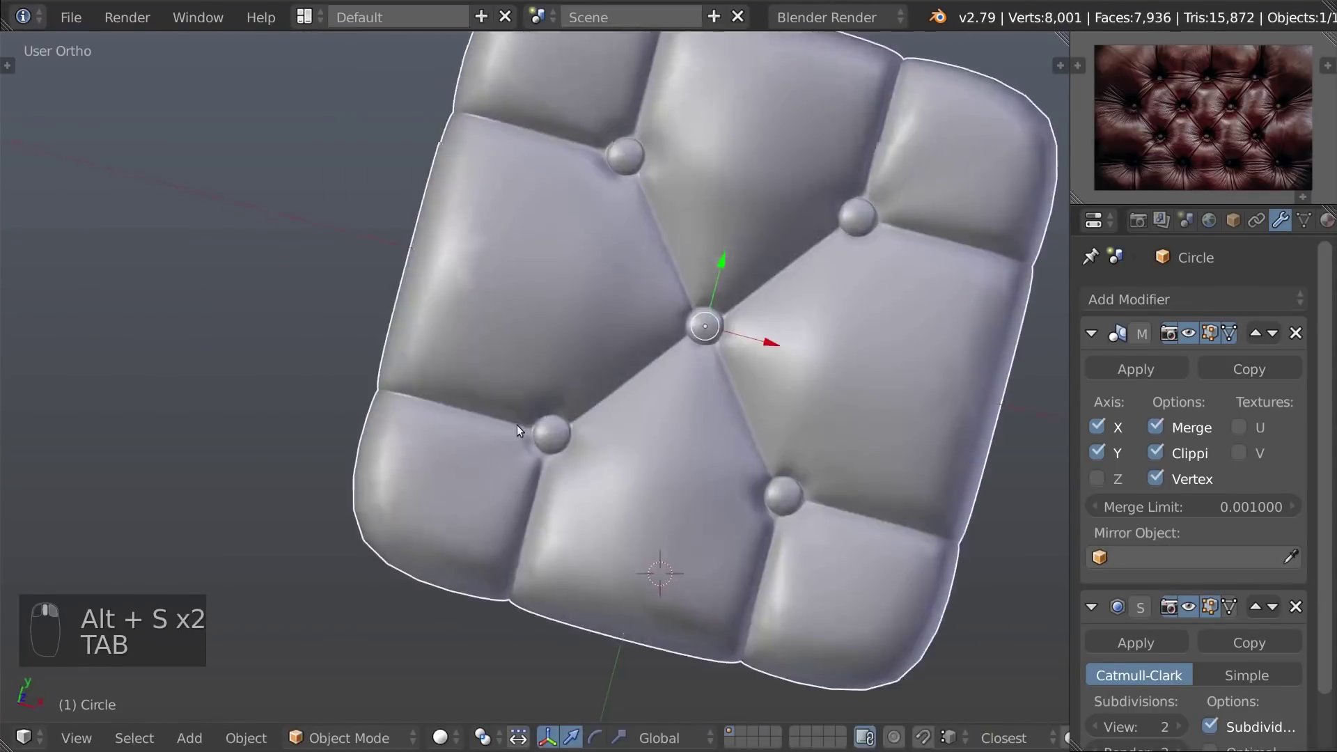
key("Tab")
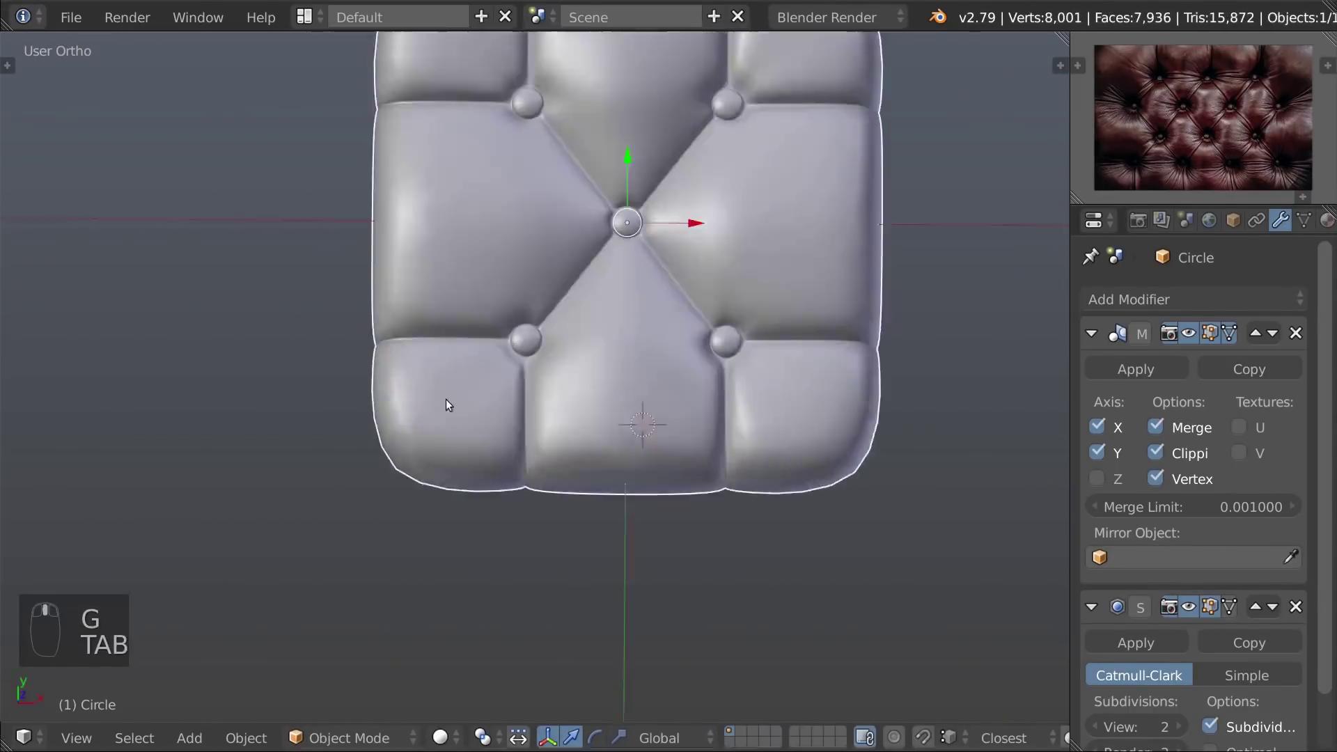
key("Tab")
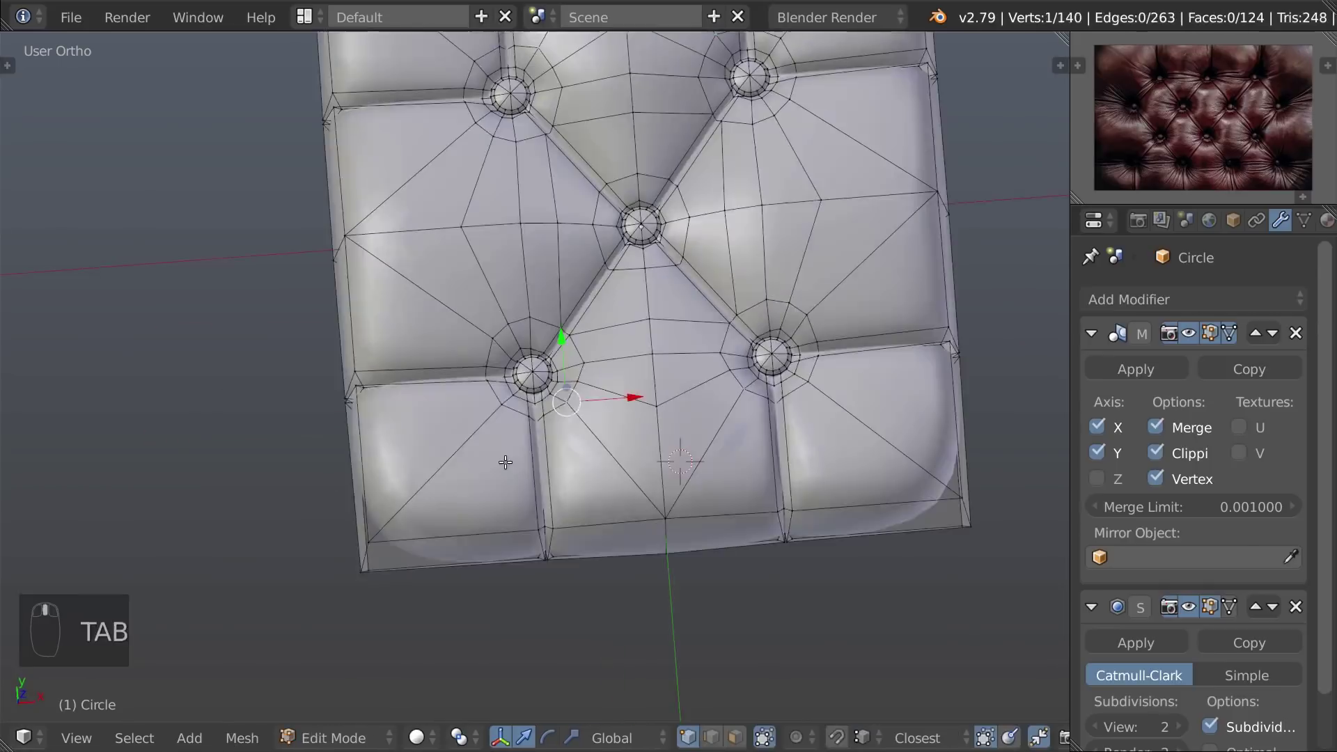
key("alt+s")
Scale the paired crease vertices on the side walls and save the file
key("Tab")
key("Tab")
key("s")
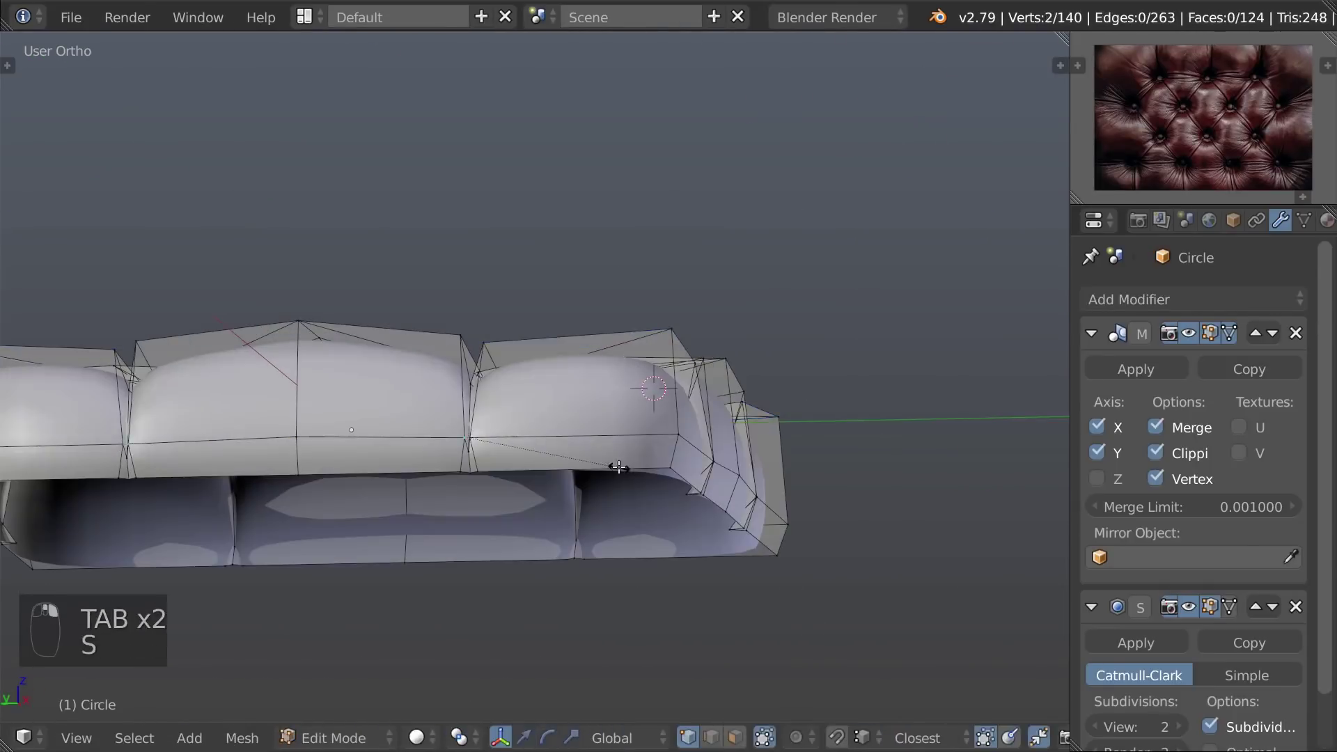
key("s")
key("Tab")
key("ctrl+w")
key("Tab")
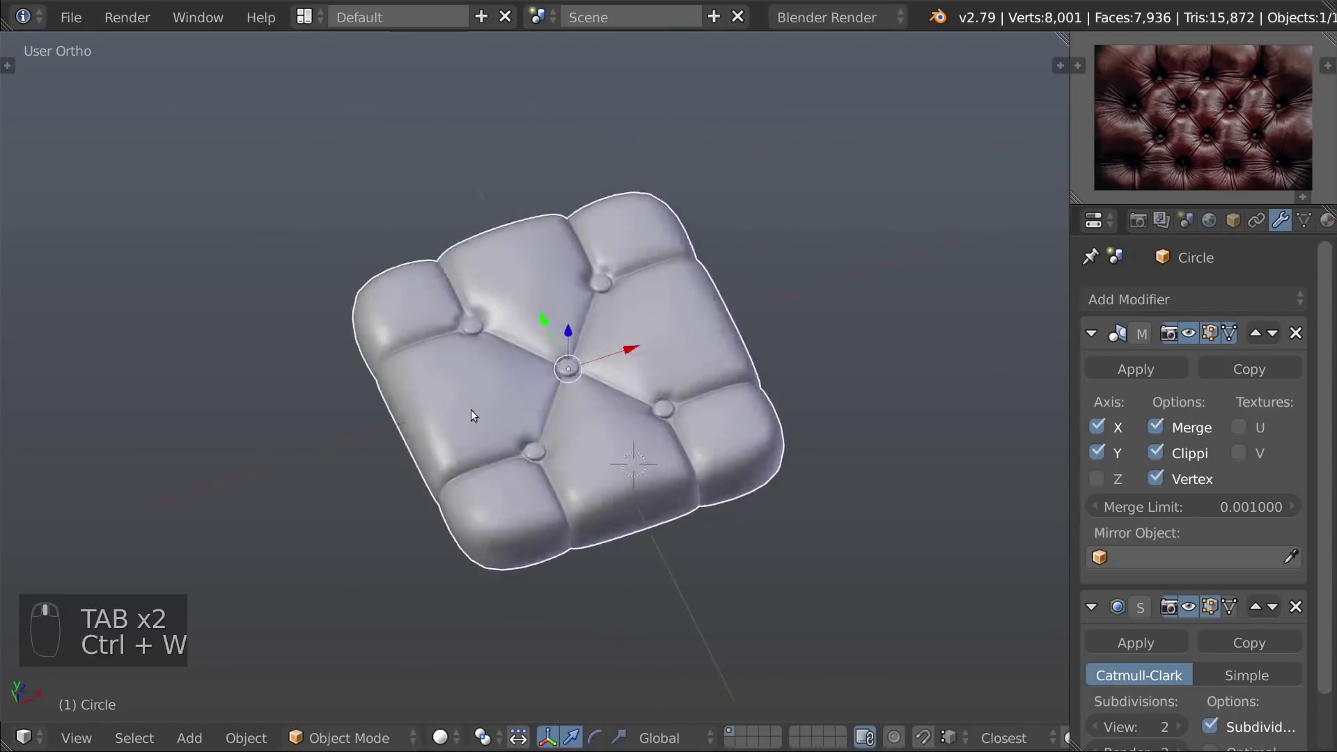
Straighten the vertical and horizontal edge lines running through the four outer buttons by scaling them flat in top view
key("KP_7")
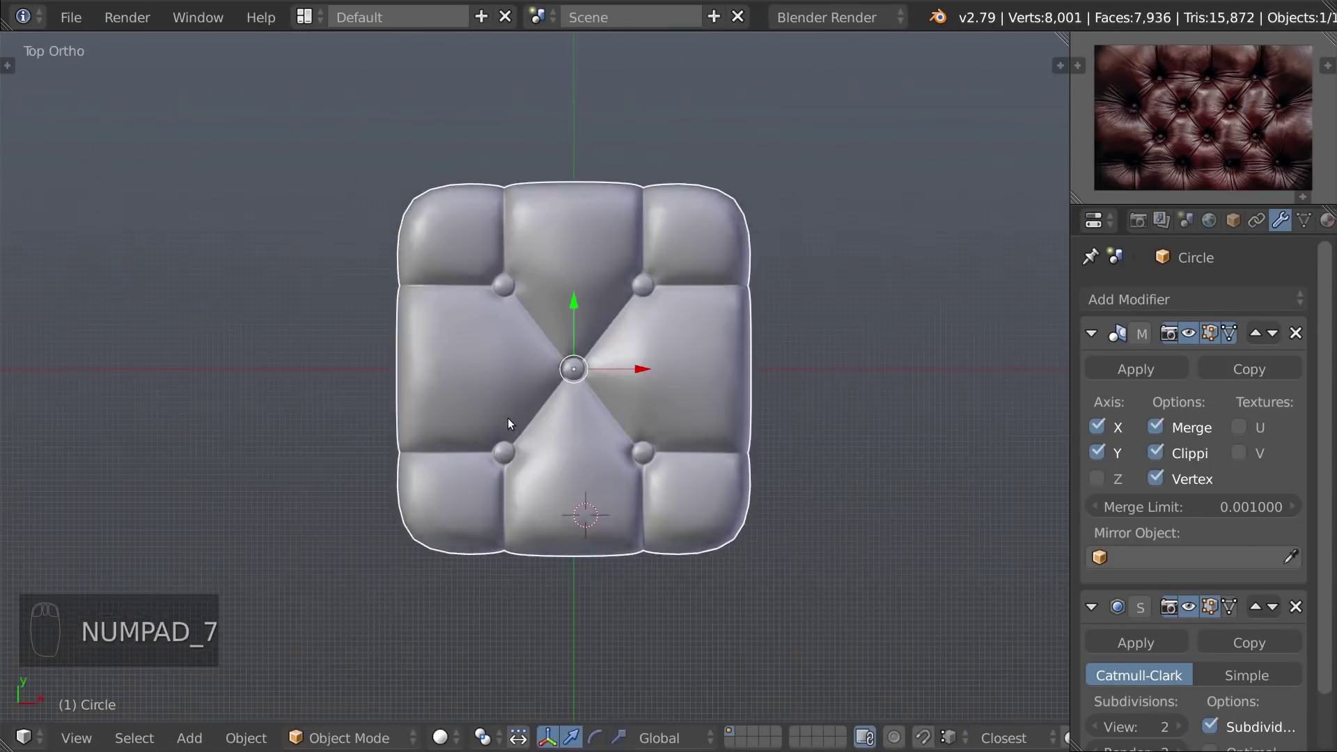
key("Tab")
key("ctrl+Tab")
key("a")
key("a")
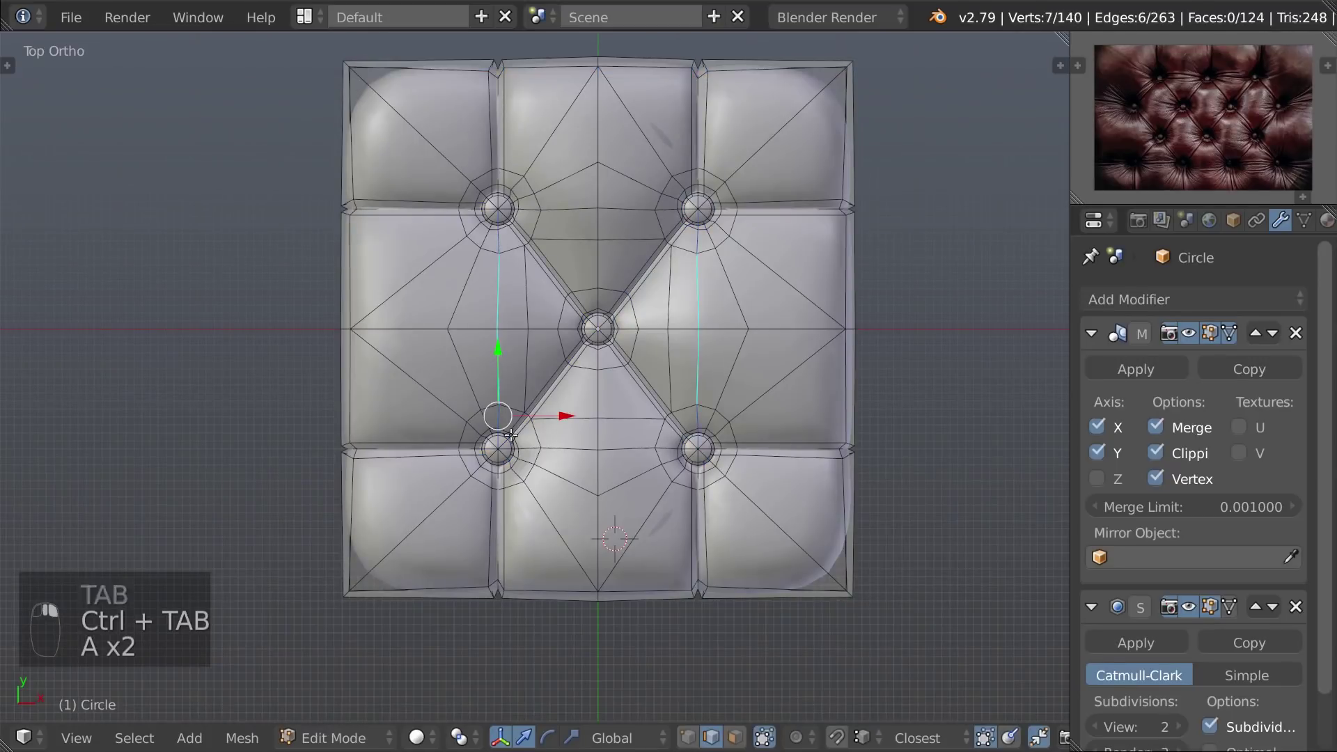
key("z")
scroll(507, 446, "up", 3)
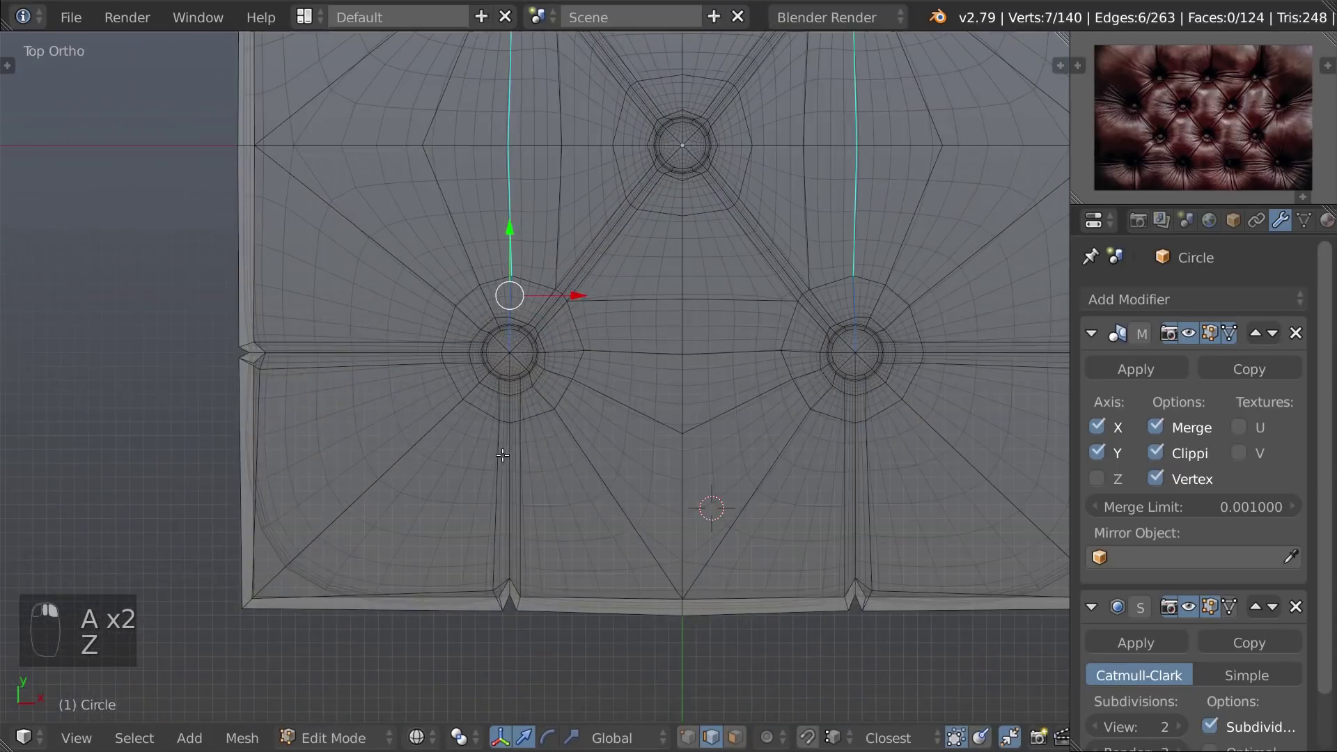
scroll(613, 390, "down", 3)
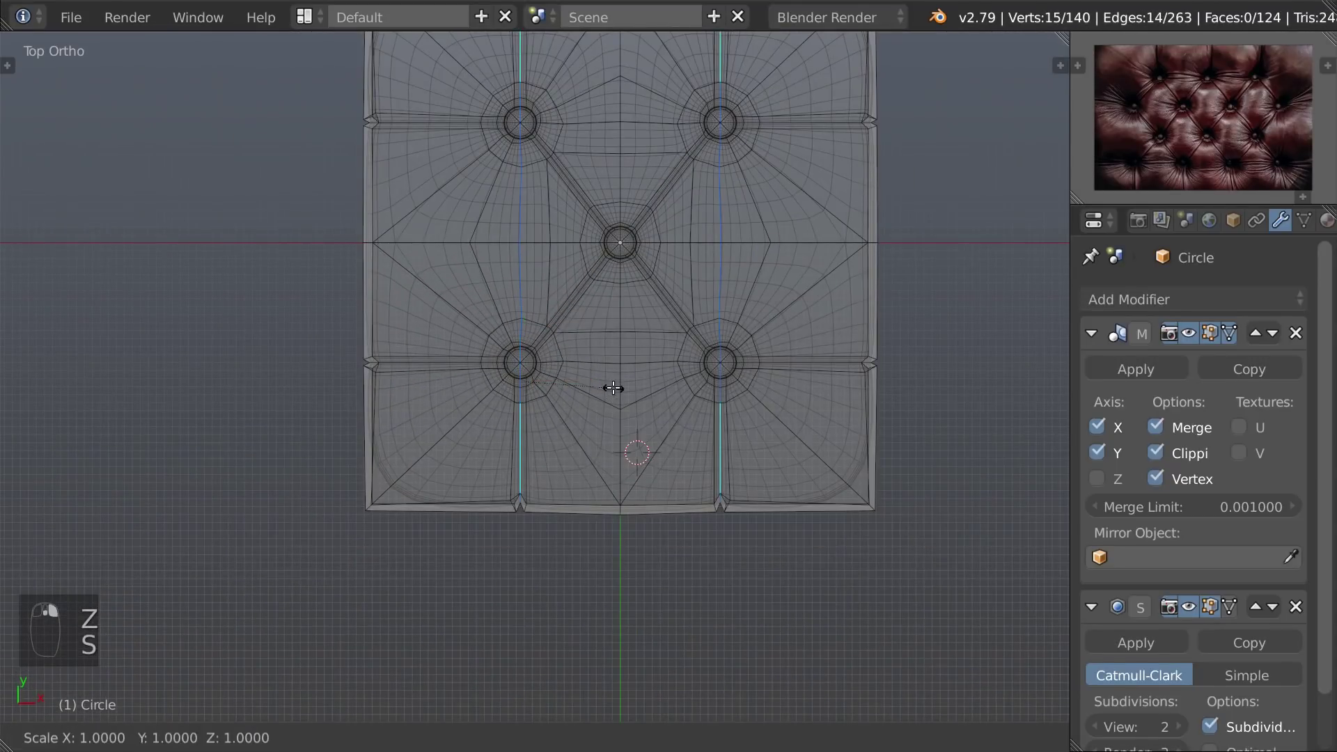
key("s")
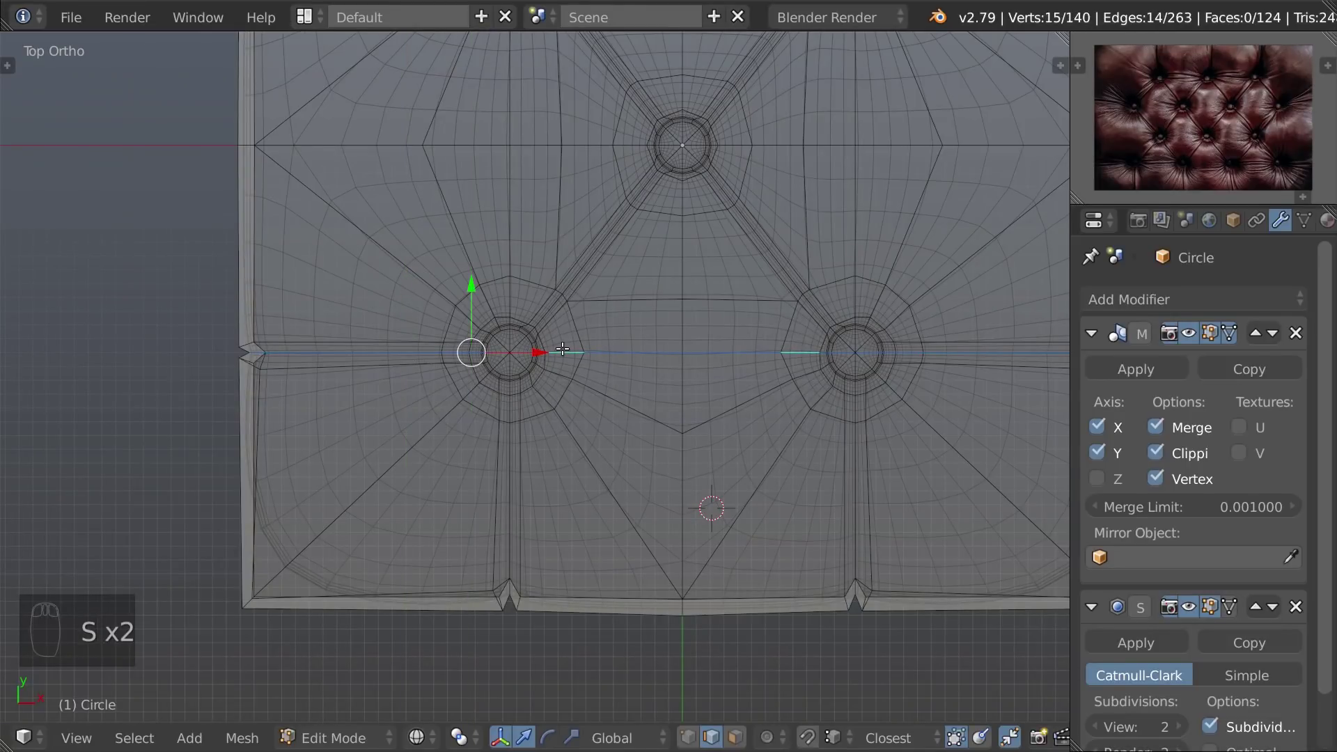
scroll(563, 348, "down", 1)
key("z")
key("Tab")
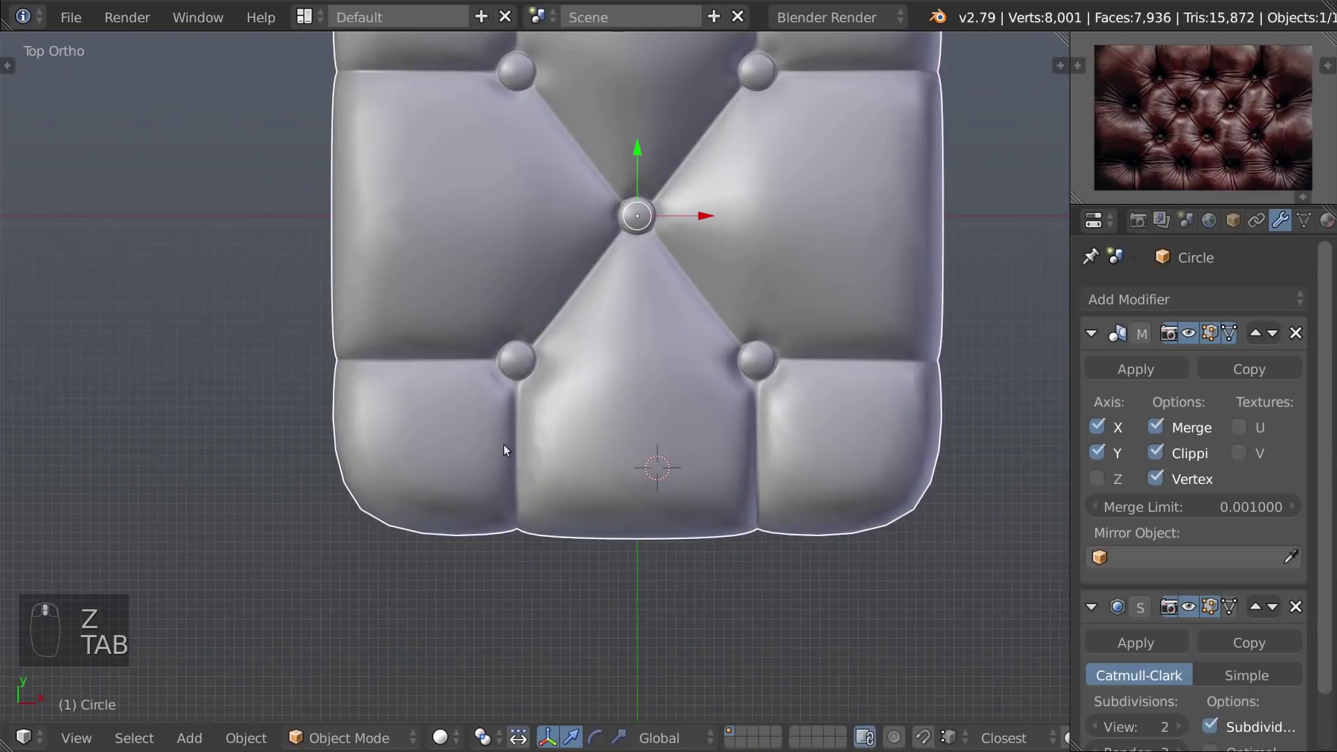
Rip the mesh along the straight edges between the outer buttons and separate the central square into its own object
key("Tab")
key("z")
left_click(831, 339)
key("a")
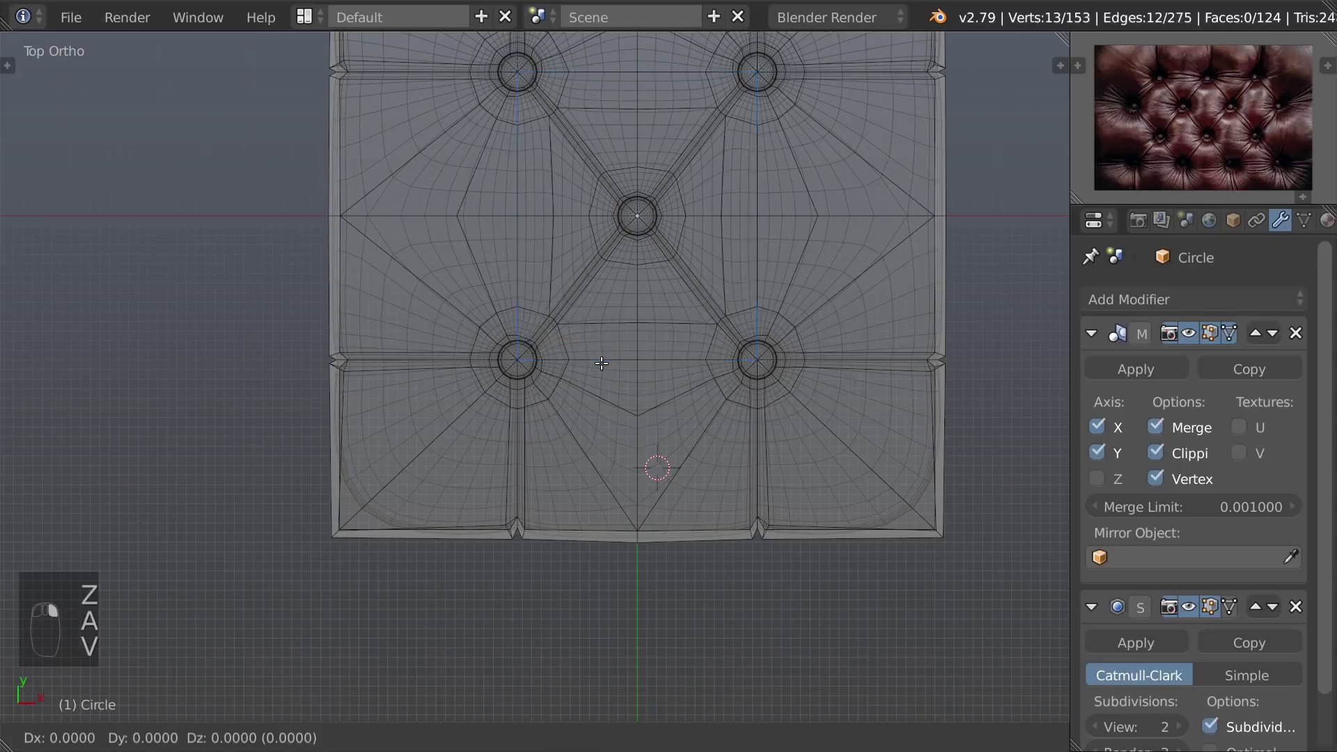
right_click(606, 332)
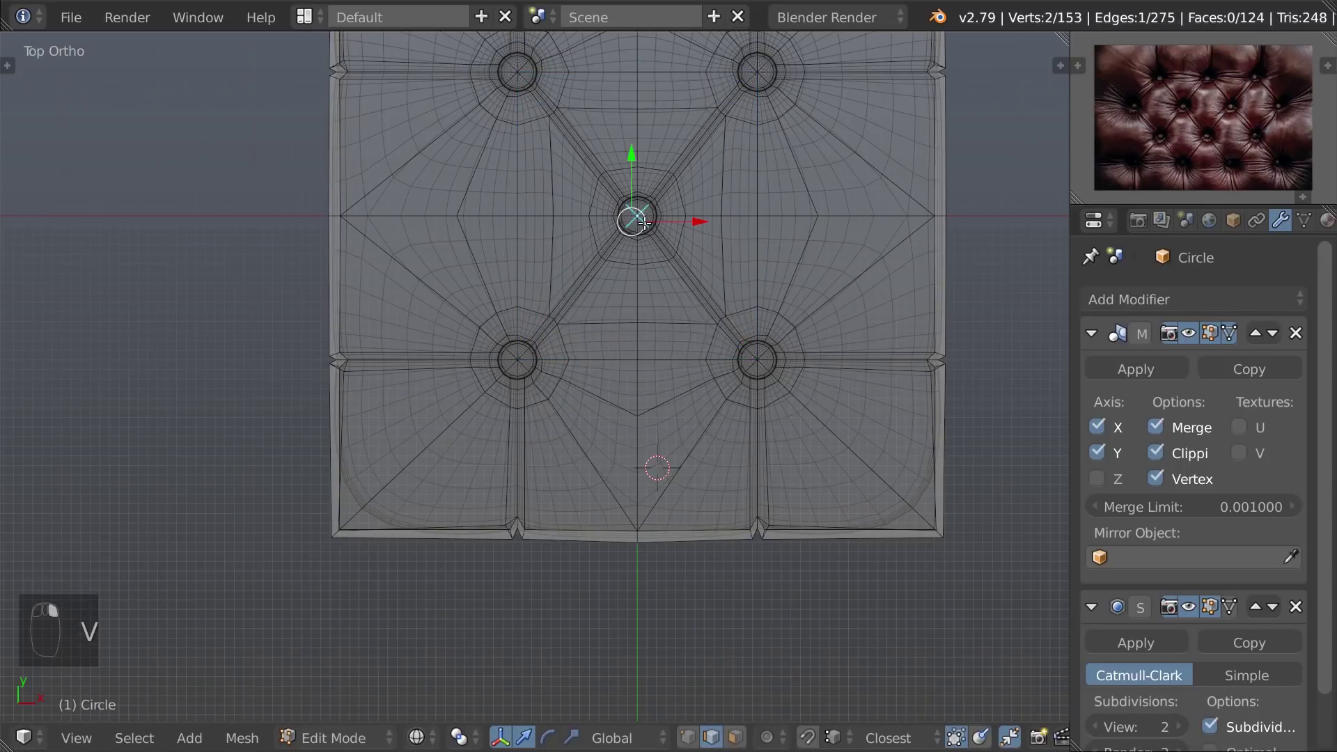
key("l")
left_click(644, 225)
key("Tab")
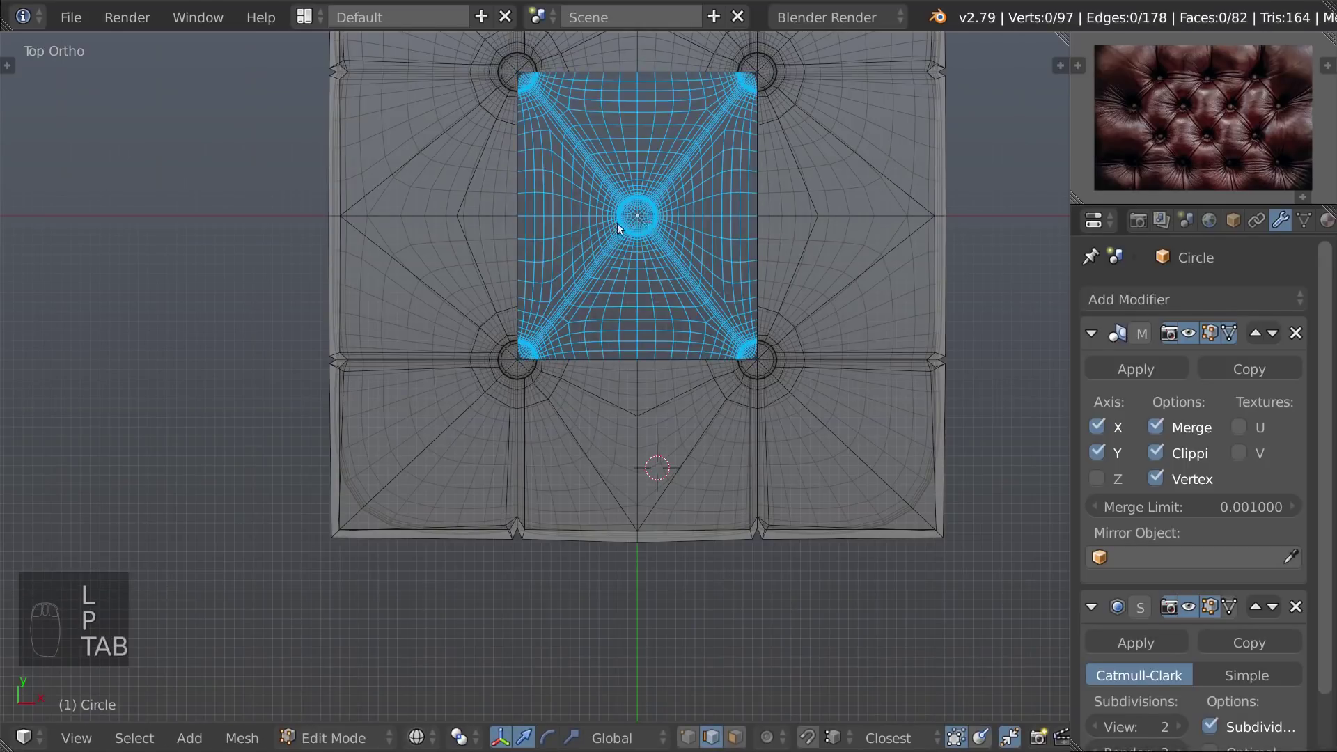
Hide the outer cushion part, return to solid shading and select the separated centre tile
right_click(415, 298)
key("h")
key("z")
scroll(597, 318, "down", 3)
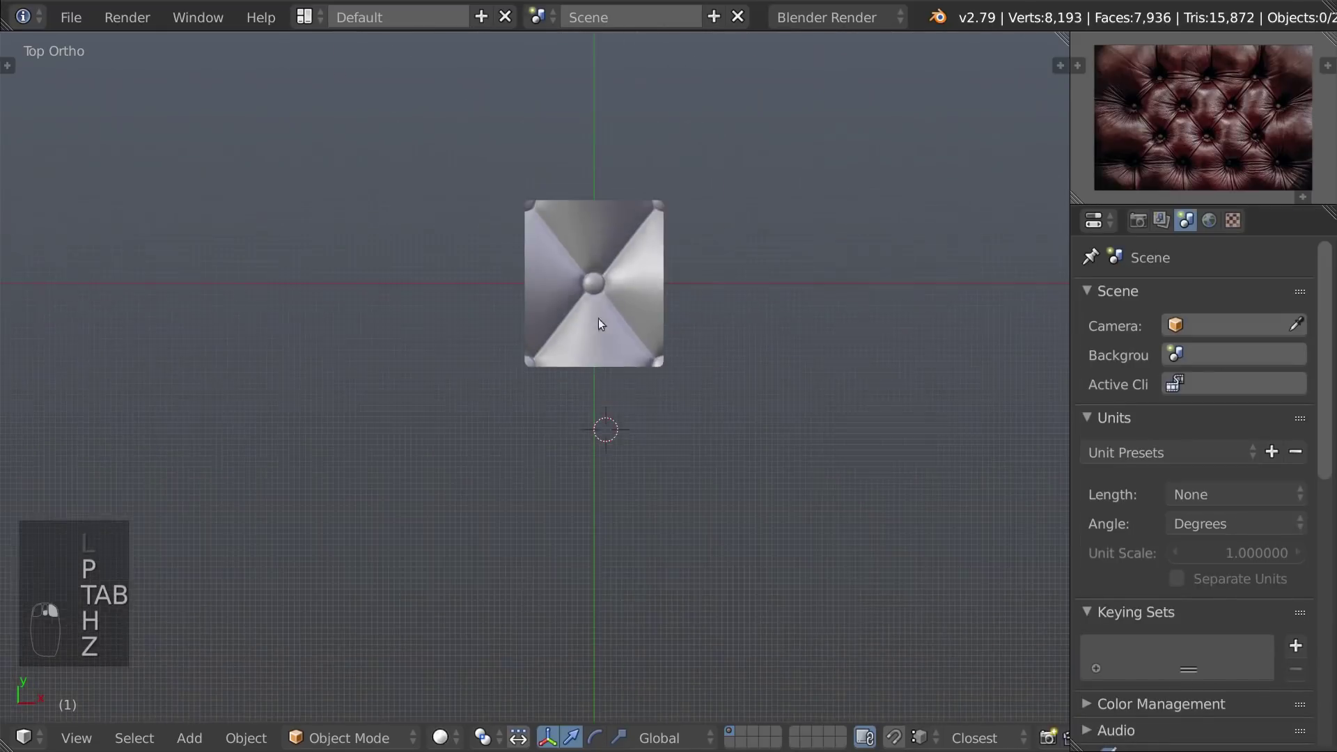
right_click(547, 350)
mouse_move(599, 318)
middle_mouse_down("shift")
mouse_move(554, 371)
mouse_move(574, 286)
mouse_move(695, 202)
mouse_move(598, 345)
middle_mouse_up("shift")
key("grave")
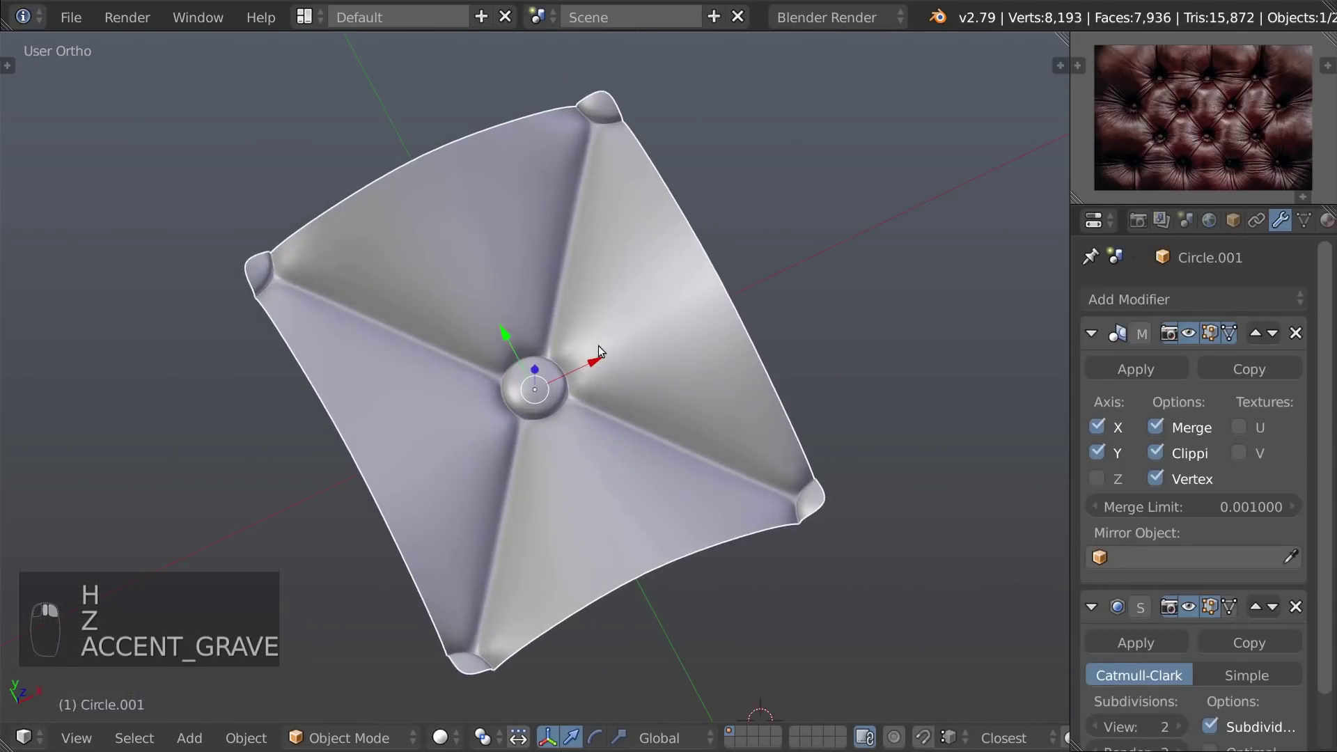
Add an Array modifier with Merge enabled to the centre tile, place it above Subdivision Surface and set its count to 5
key("KP_7")
left_click_drag(1091, 333, 1091, 373)
left_click(1141, 300)
left_click(817, 343)
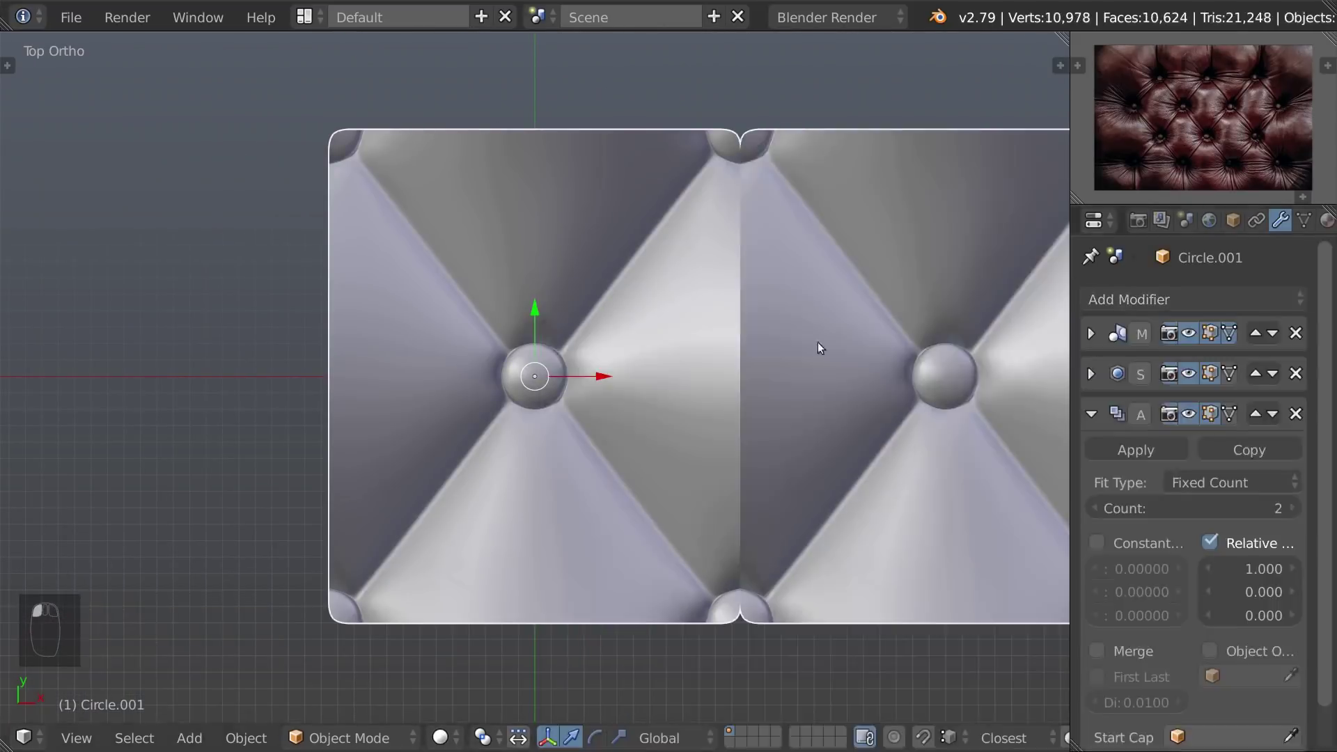
scroll(1235, 476, "down", 3)
scroll(1002, 515, "down", 6)
left_click(1255, 368)
scroll(700, 420, "up", 2)
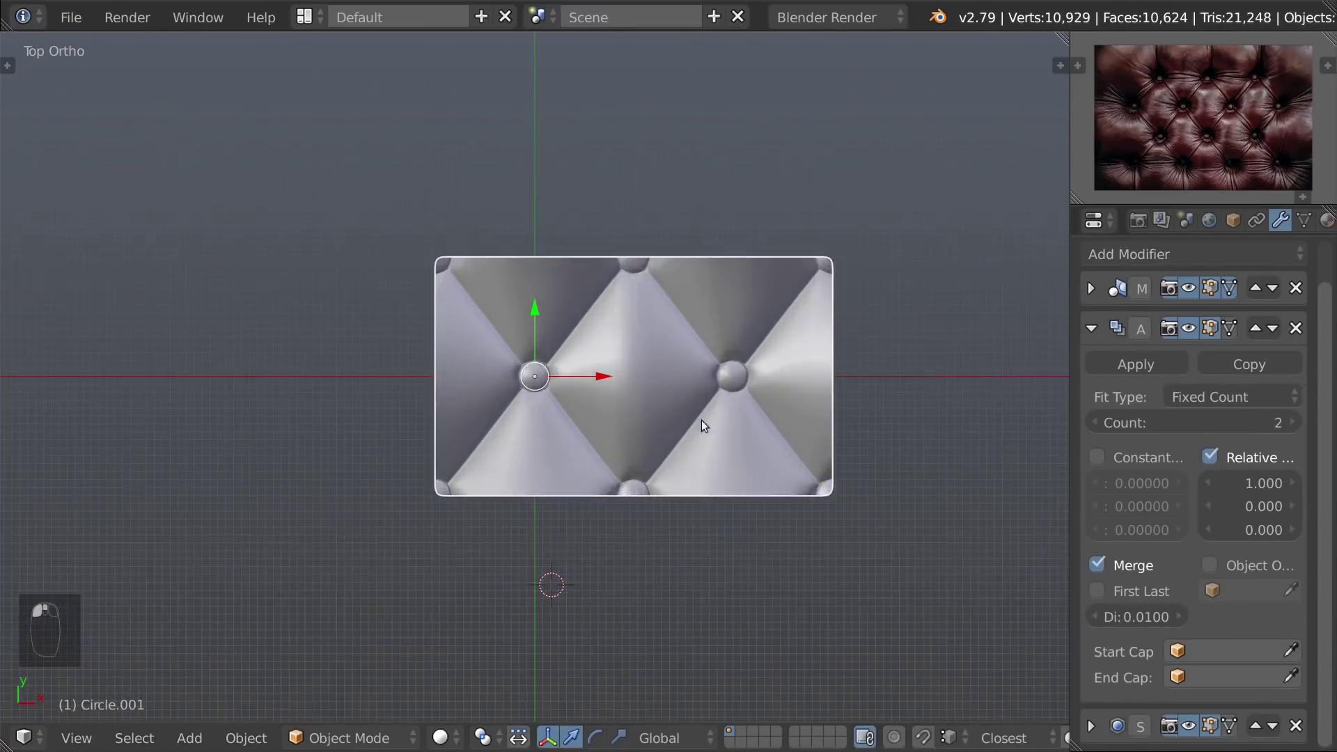
middle_click_drag(701, 420, 712, 384)
left_click(1291, 423)
left_click(1292, 422)
scroll(880, 422, "down", 5)
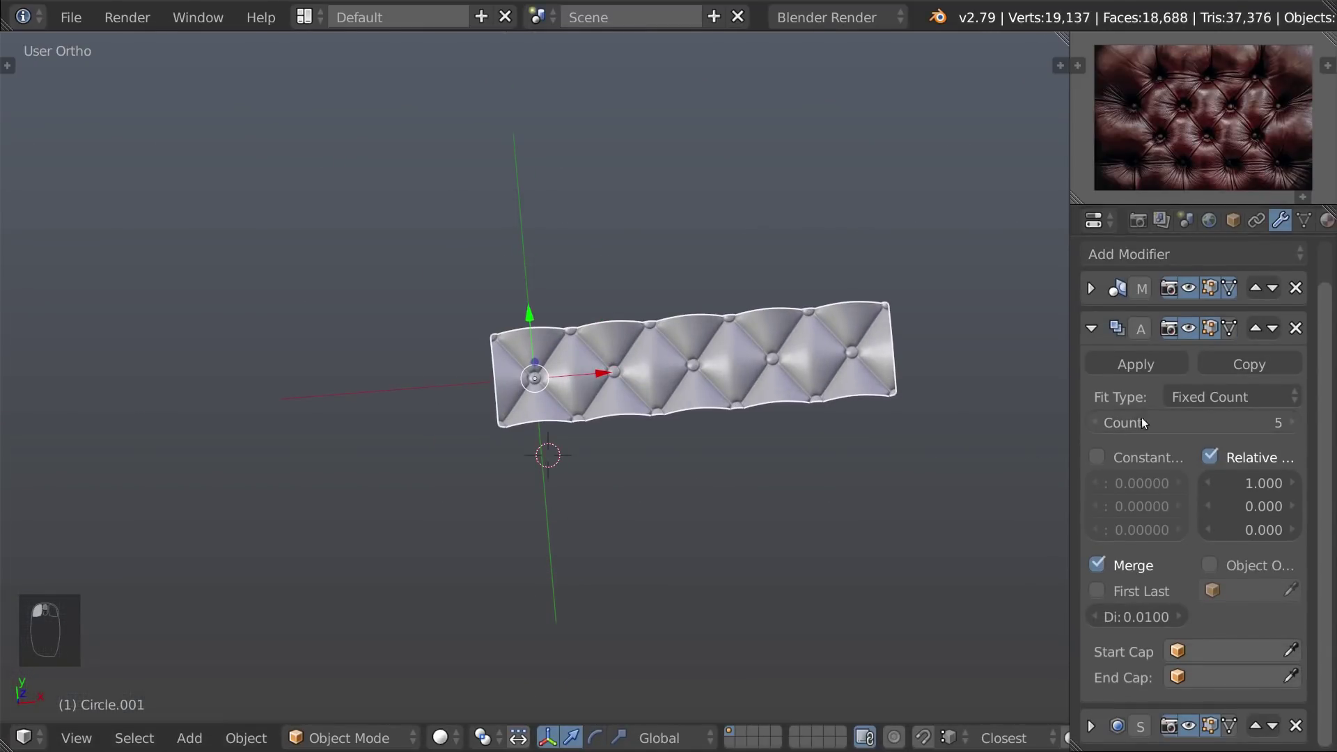
Add a second Array above Subdivision Surface with relative offset X 0 and Y 1, count 3 and Merge enabled
left_click(1128, 254)
left_click(801, 301)
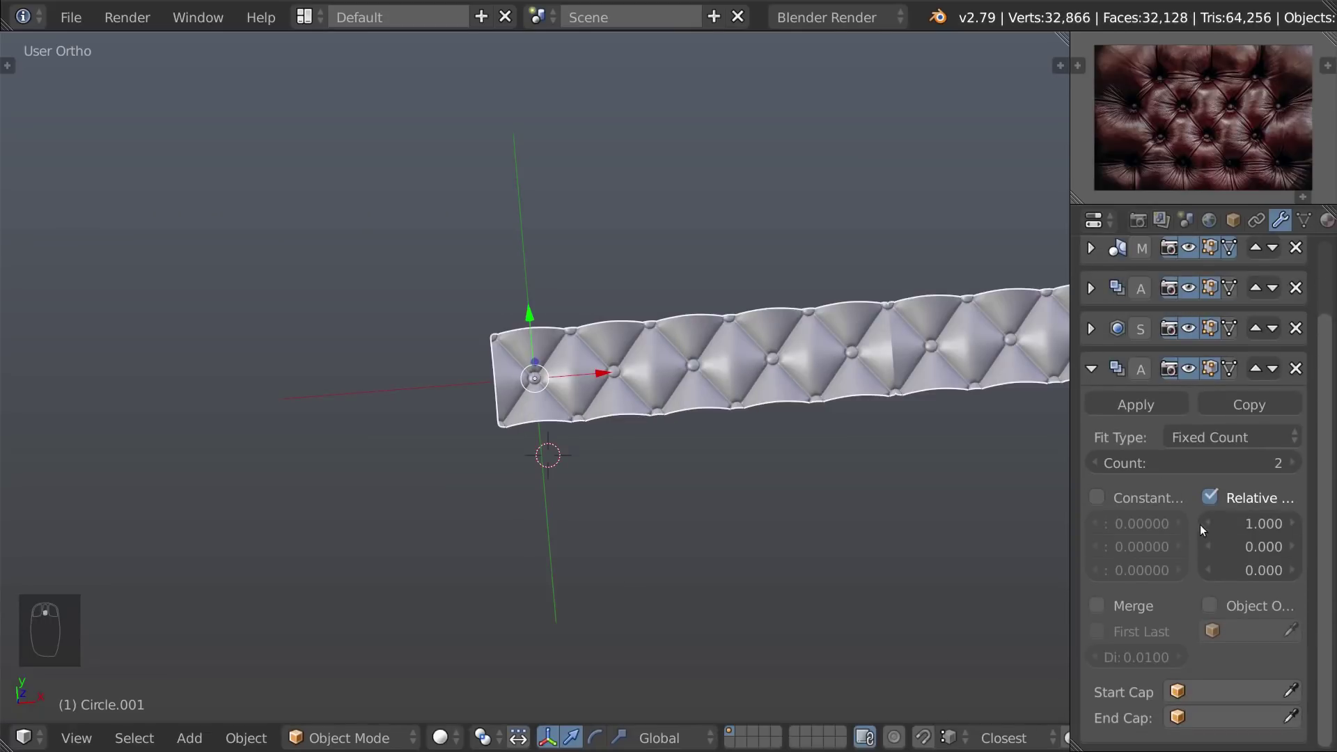
type("1")
key("Return")
scroll(1225, 487, "down", 2)
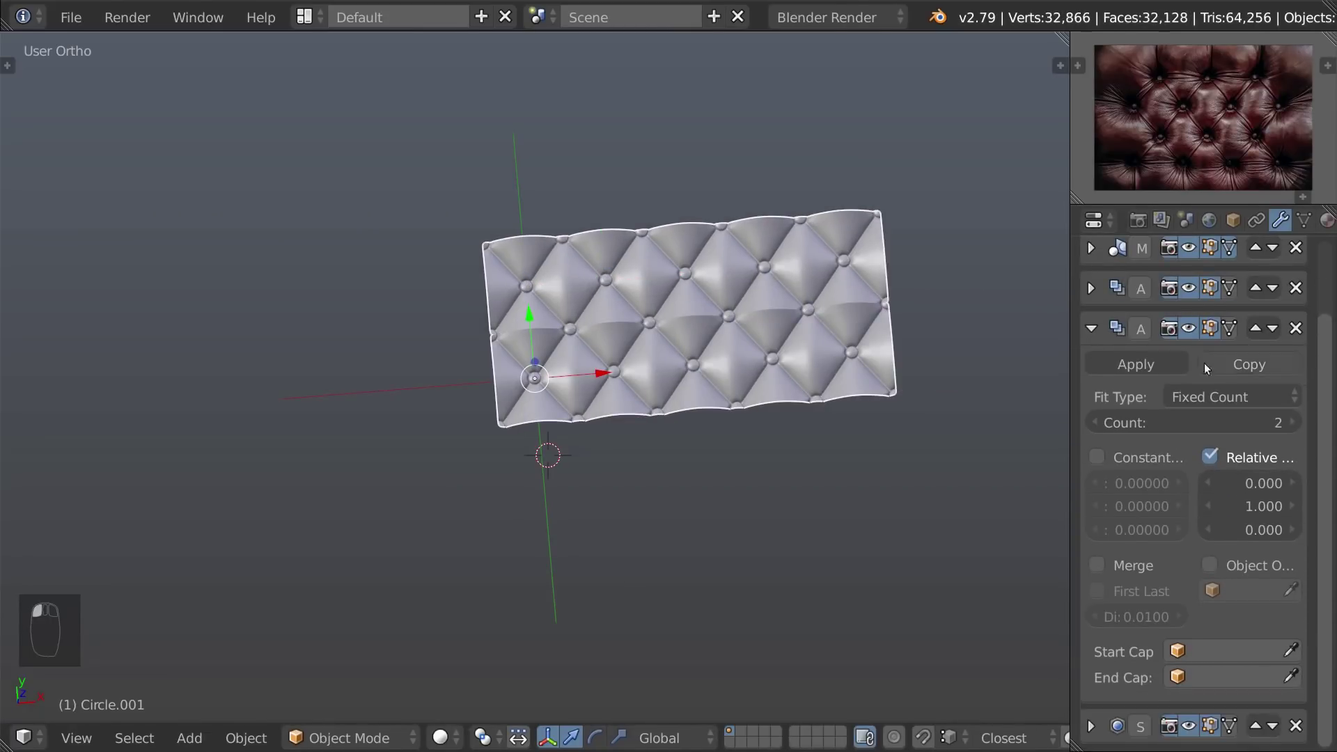
left_click(1096, 564)
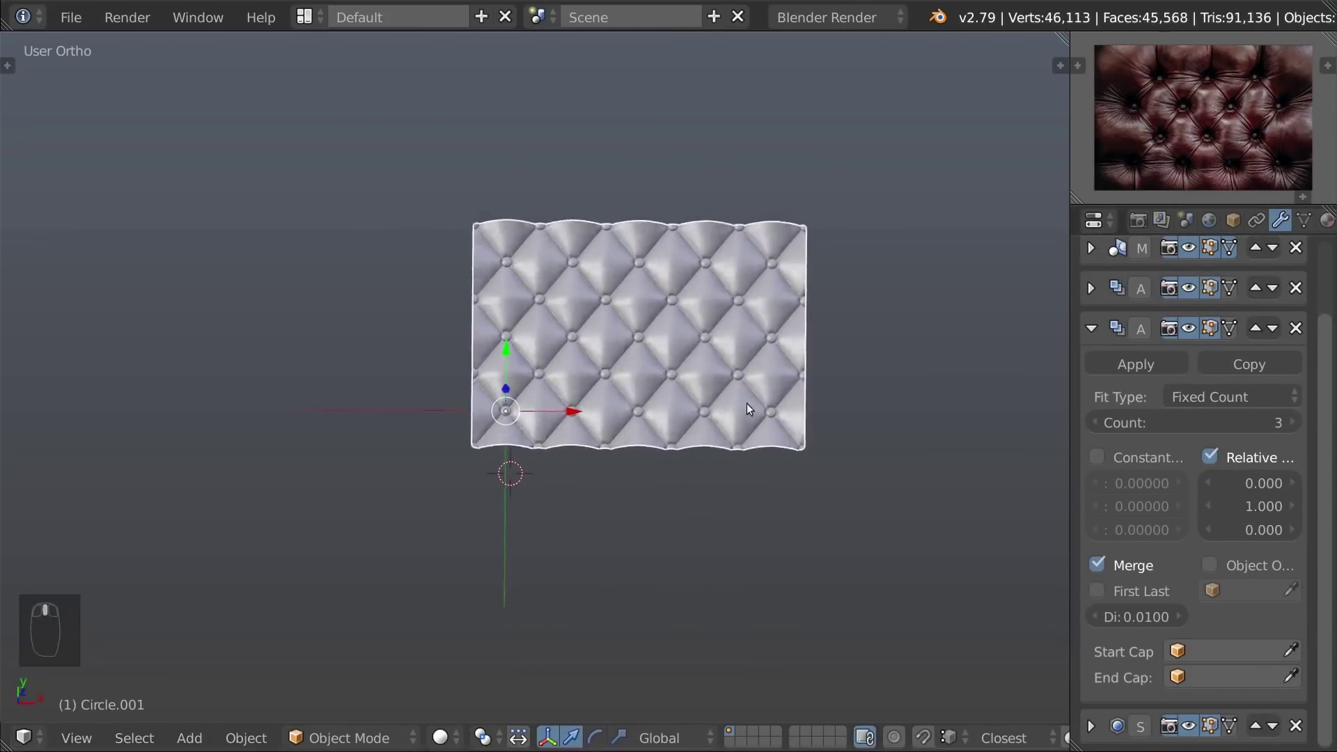
Set the first Array modifier's count to 4 to shorten the tiled surface along X
scroll(746, 403, "up", 3)
key("m")
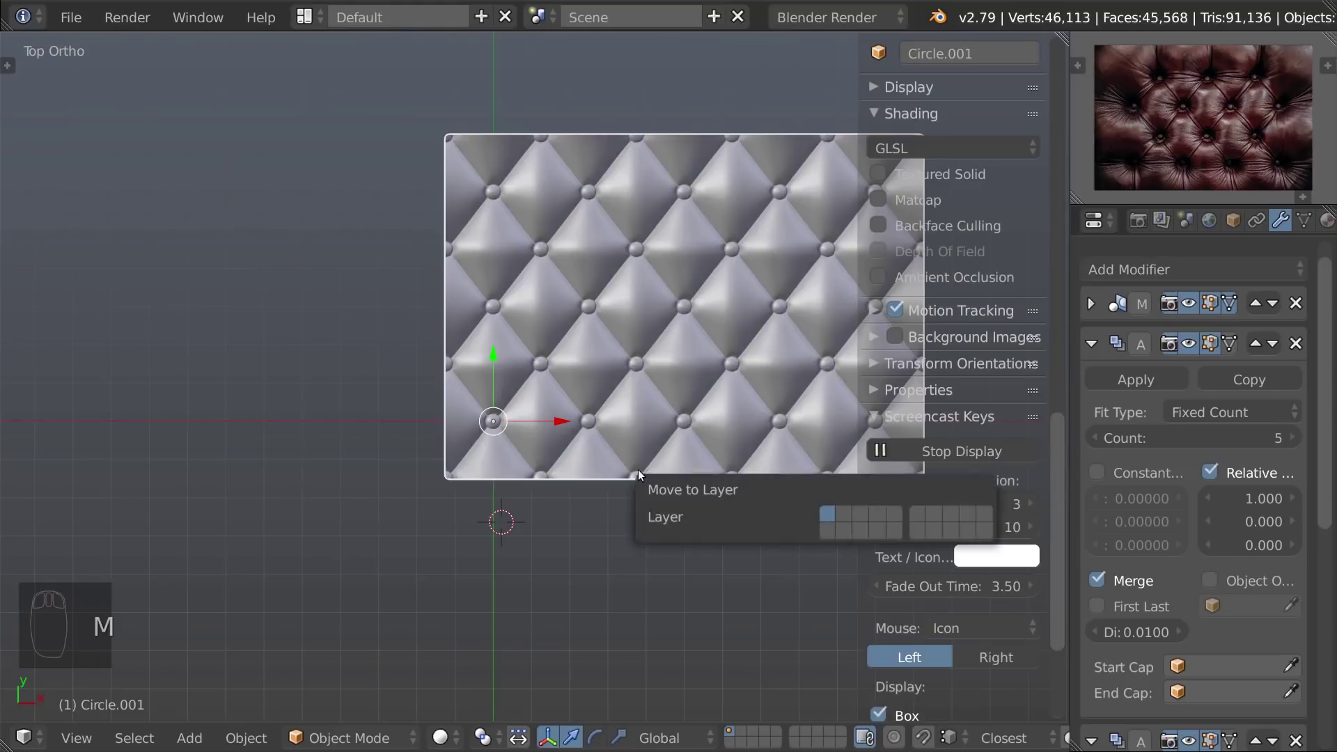
key("n")
middle_click_drag(678, 339, 658, 375, "shift")
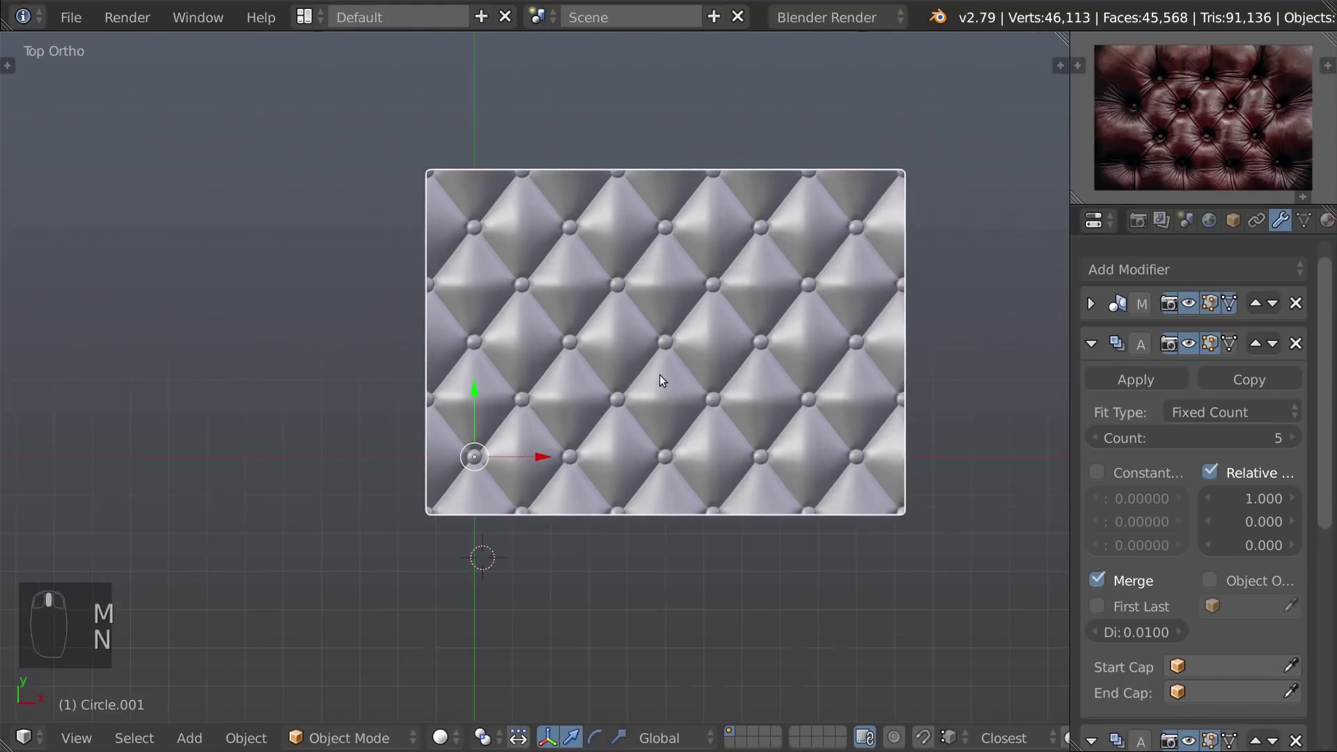
right_click(659, 375)
key("grave")
middle_click_drag(571, 390, 638, 344, "shift")
middle_click_drag(546, 445, 565, 433, "shift")
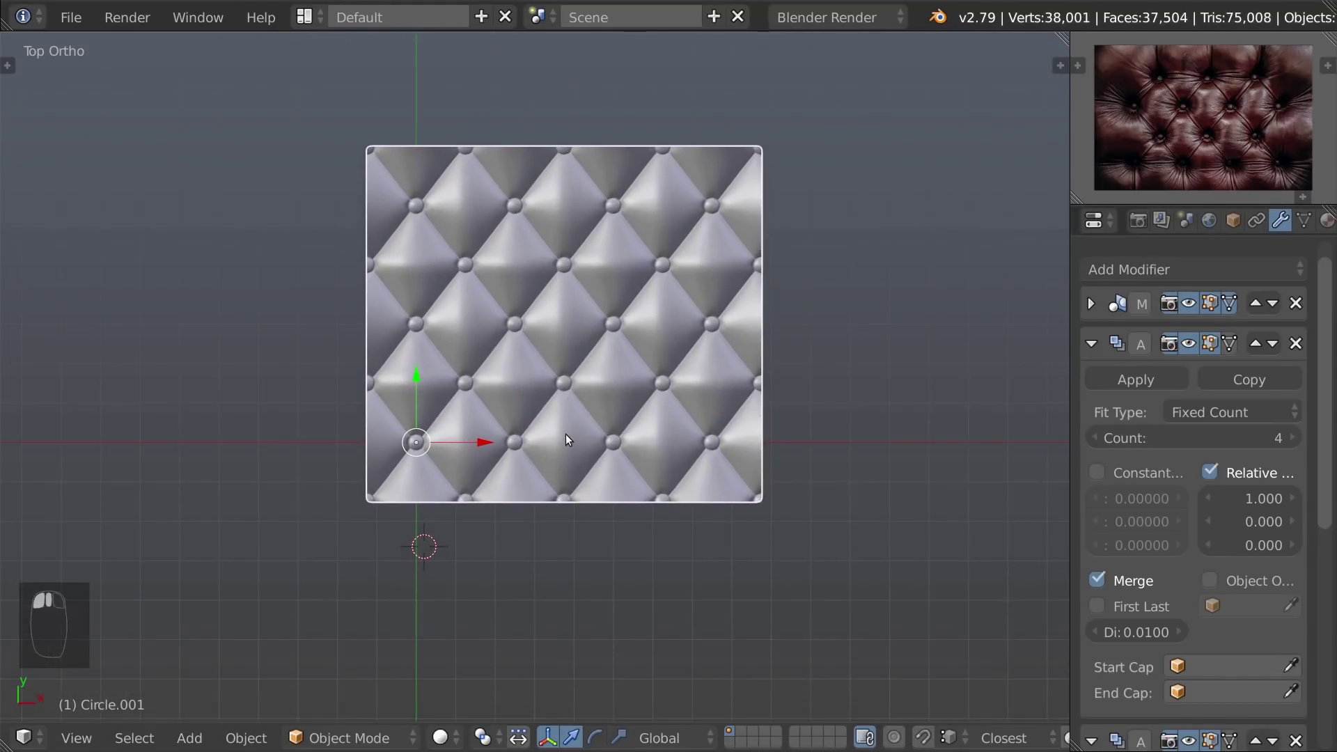
Unhide the outer cushion part, rip it along the creases between its border panels and separate it by loose parts
key("alt+h")
key("Tab")
key("z")
key("grave")
scroll(591, 462, "down", 4)
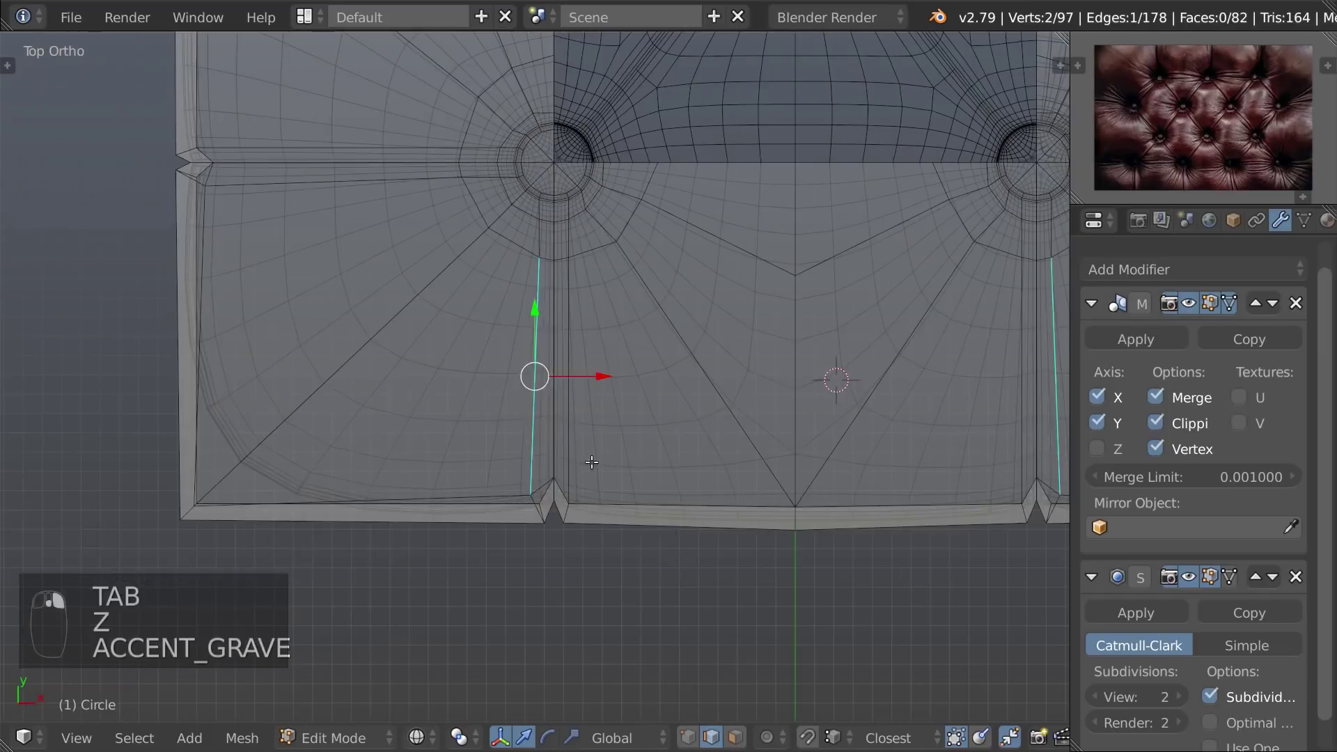
middle_click_drag(470, 177, 489, 258, "shift")
key("a")
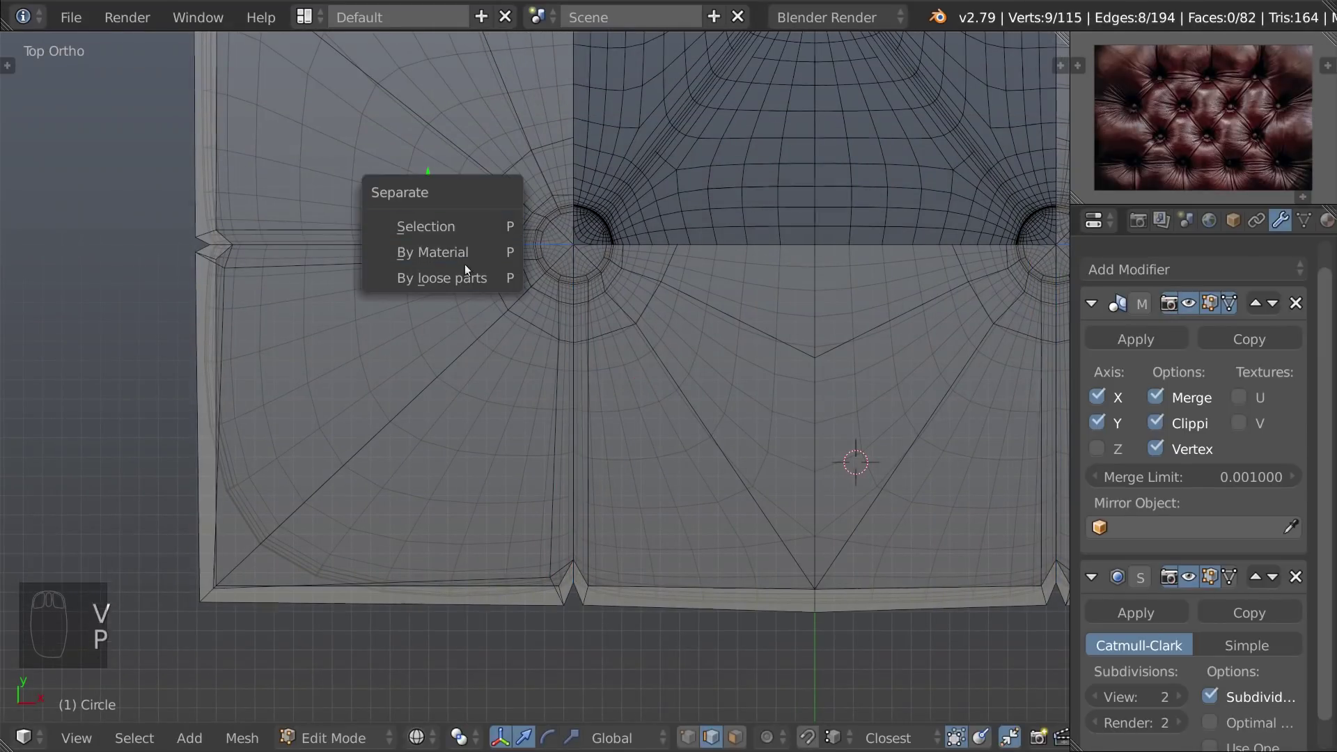
left_click(465, 273)
Hide the separated side and lower middle border panels, leaving the corner pieces, and return to solid shading
key("Tab")
scroll(398, 352, "down", 6)
left_click(433, 311)
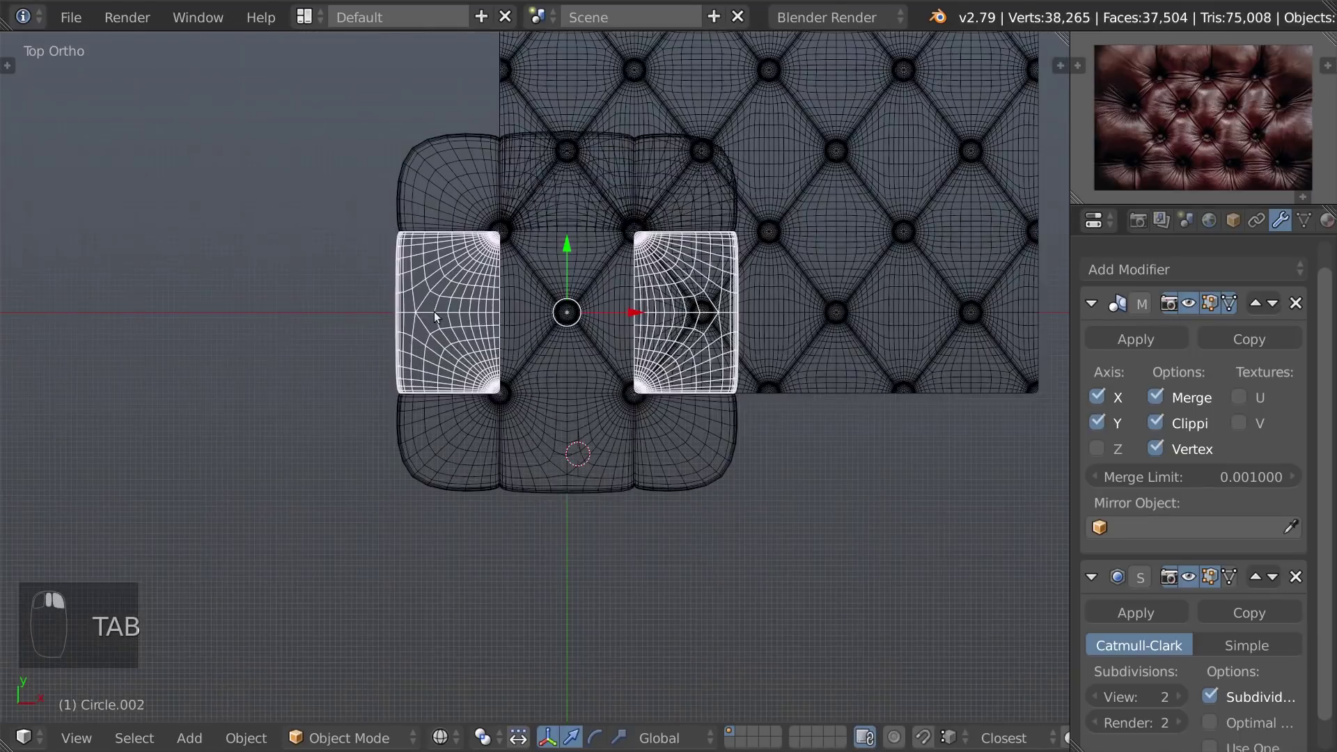
left_click(539, 486, "shift")
key("h")
scroll(538, 486, "down", 4)
key("z")
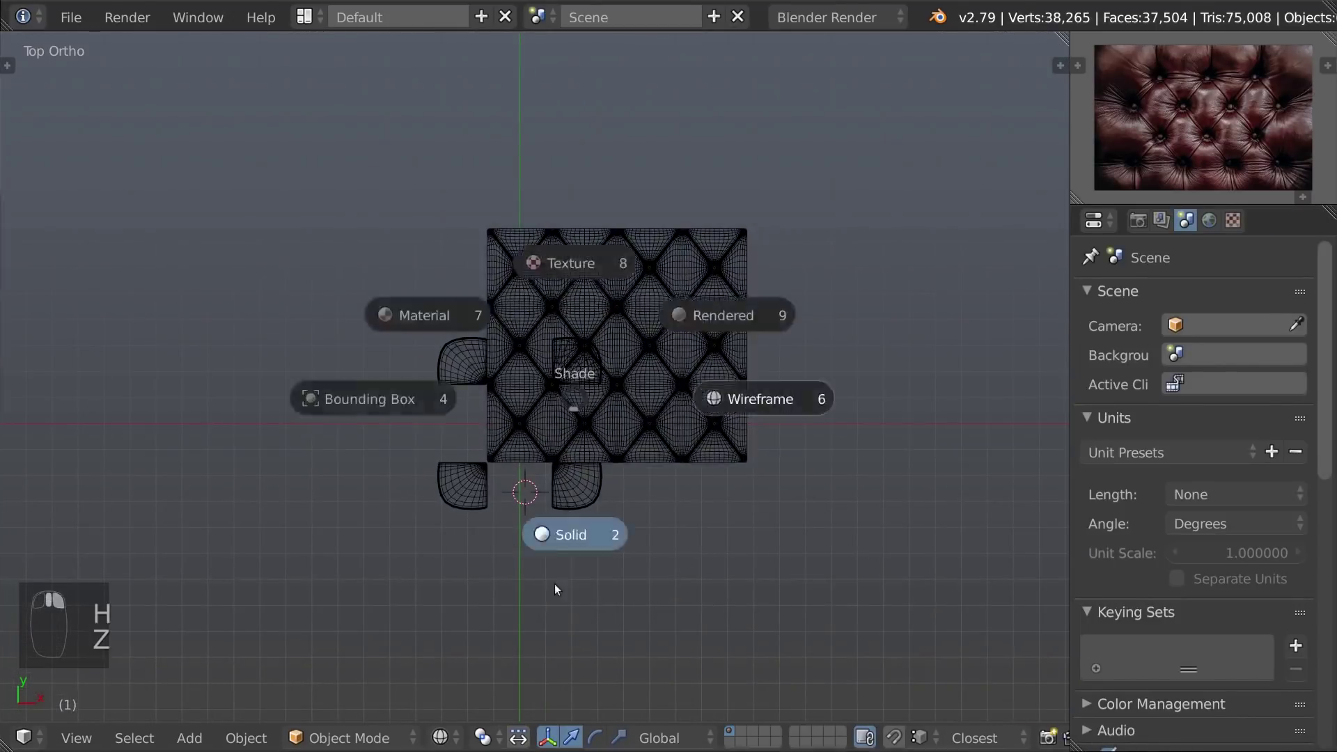
left_click(556, 589)
Duplicate the arrayed centre tile surface in place
scroll(610, 451, "up", 2)
left_click(610, 451)
key("shift+d")
right_click(657, 327)
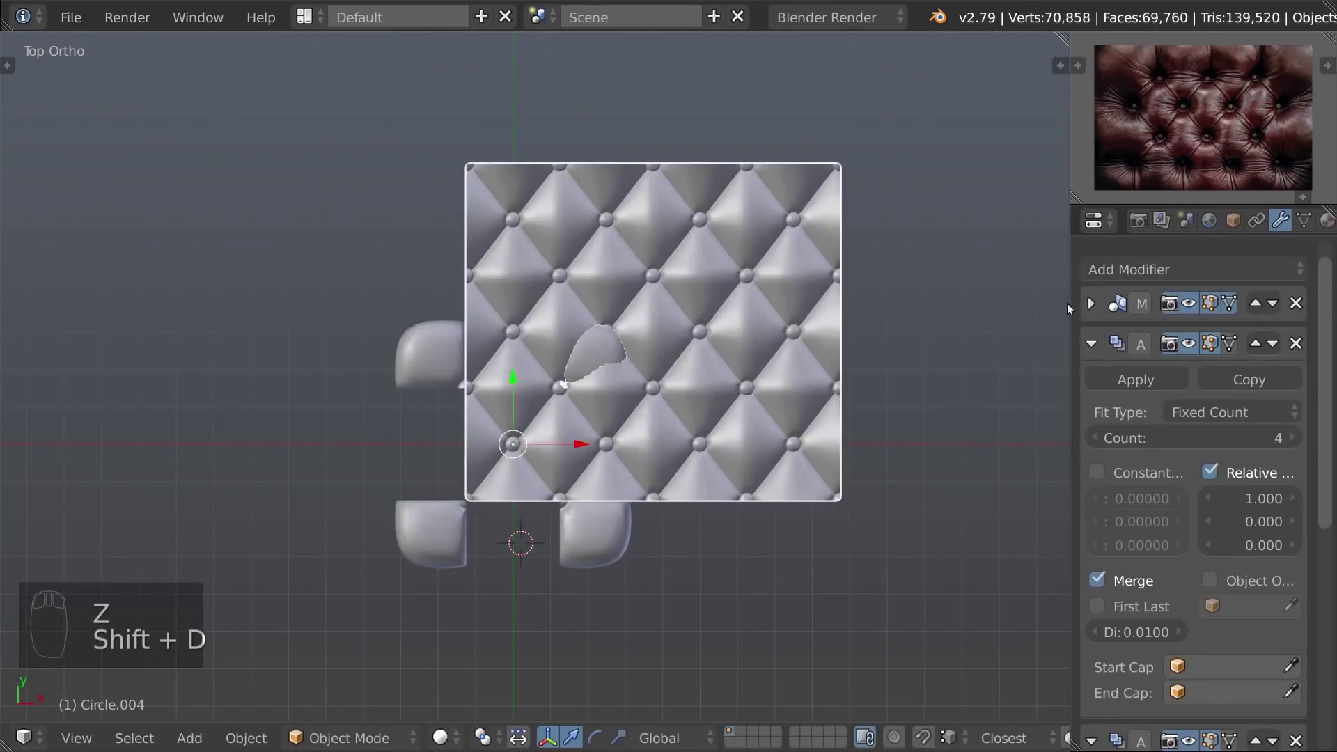
Apply the Mirror and both Array modifiers on the duplicated centre tile surface, keeping only its Subdivision Surface modifier
left_click(1091, 305)
left_click(1106, 338)
left_click(1091, 306)
left_click(1091, 306)
left_click(1106, 339)
left_click(1108, 339)
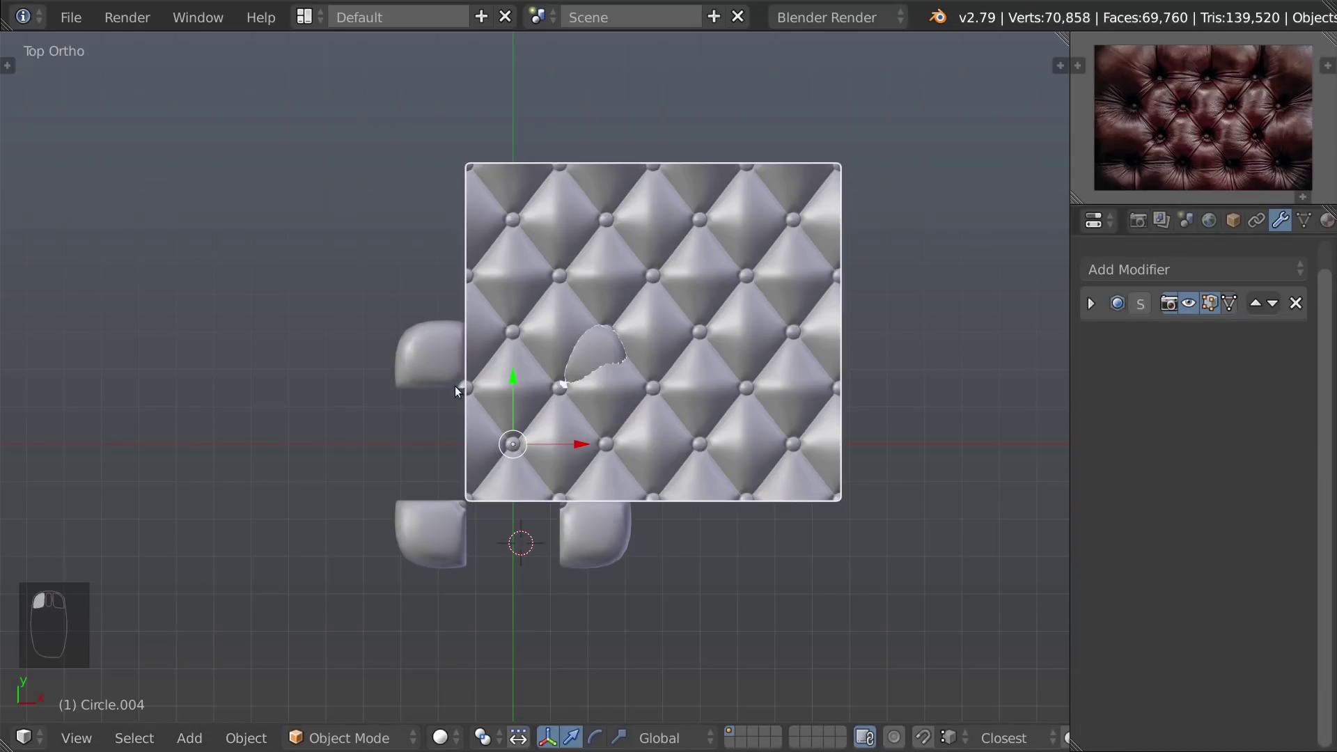
Set the duplicate surface's origin to its geometry and snap the 3D cursor to that centre
key("t")
left_click(85, 331)
left_click(101, 385)
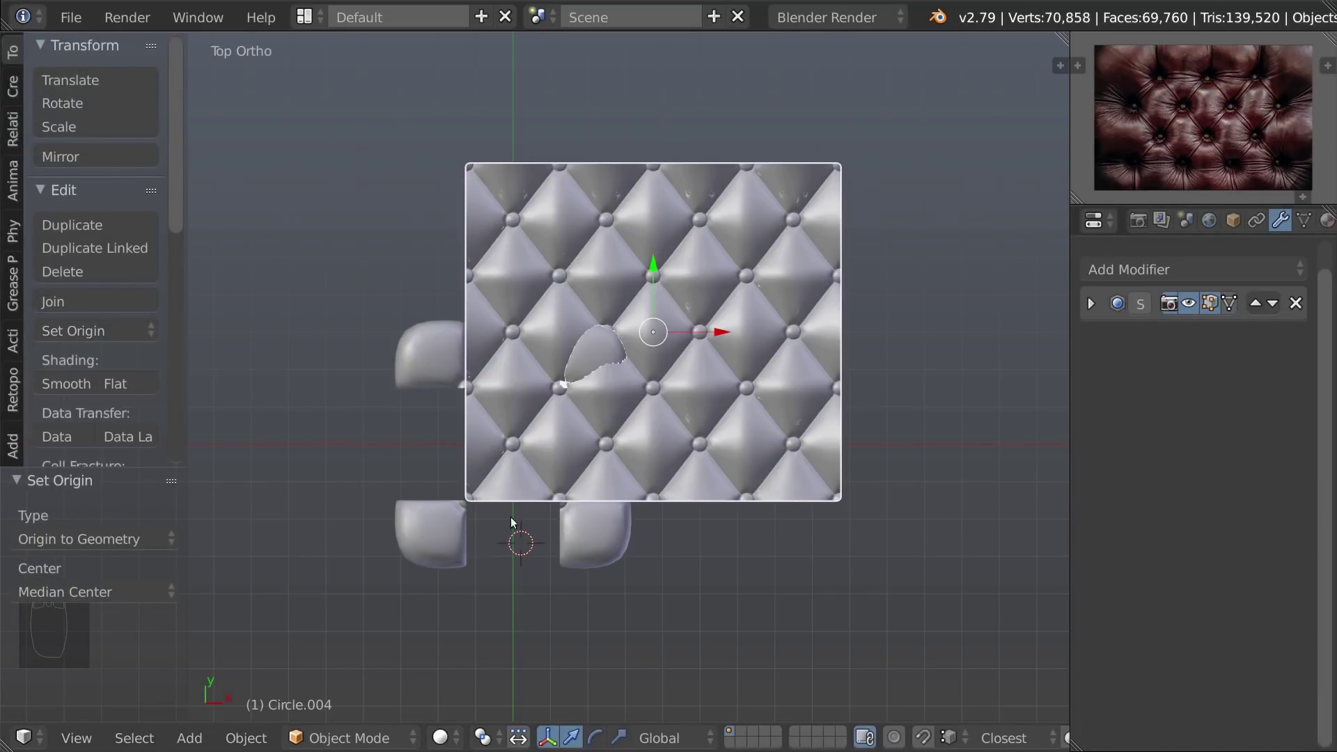
key("shift+s")
left_click(468, 516)
Set the corner pieces' origin to the 3D cursor so they mirror around the tiled surface's centre
right_click(456, 532)
left_click(85, 331)
left_click(101, 409)
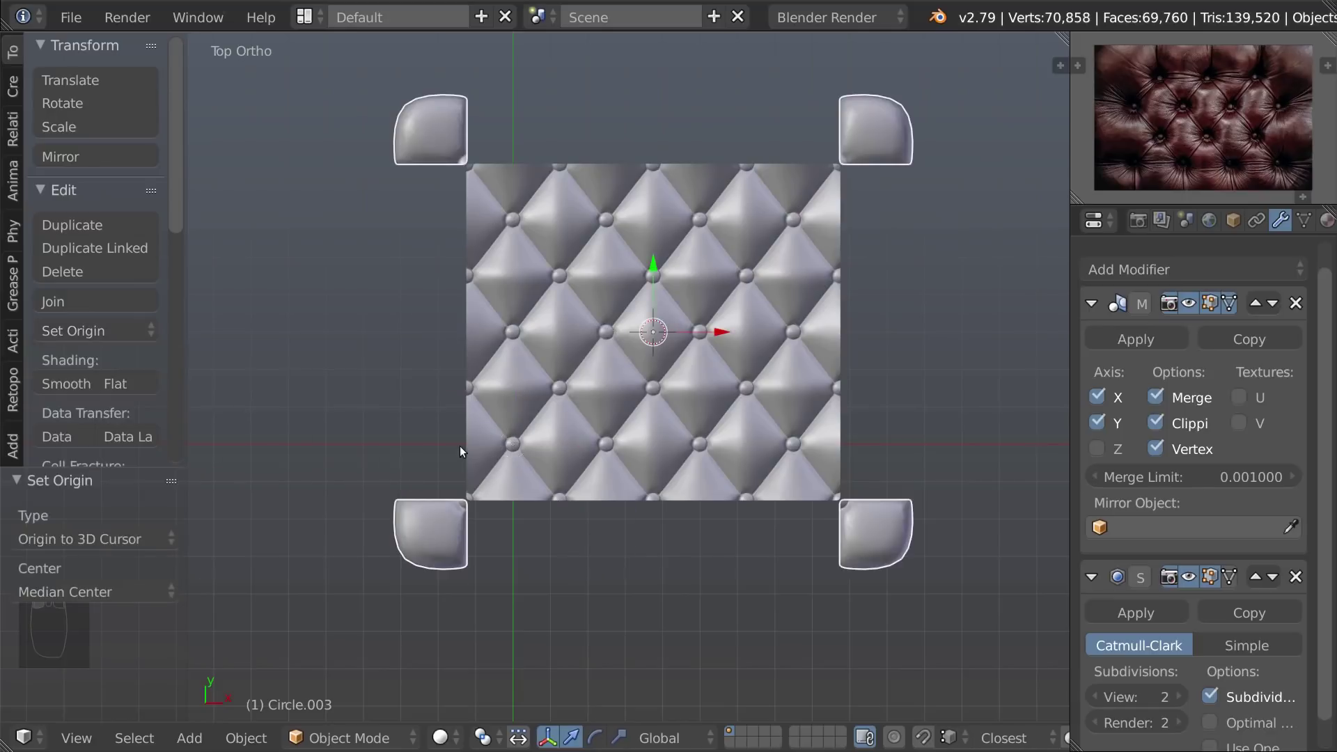
Delete the duplicated tile surface and unhide the border panels
right_click(480, 426)
key("x")
left_click(480, 426)
key("alt+h")
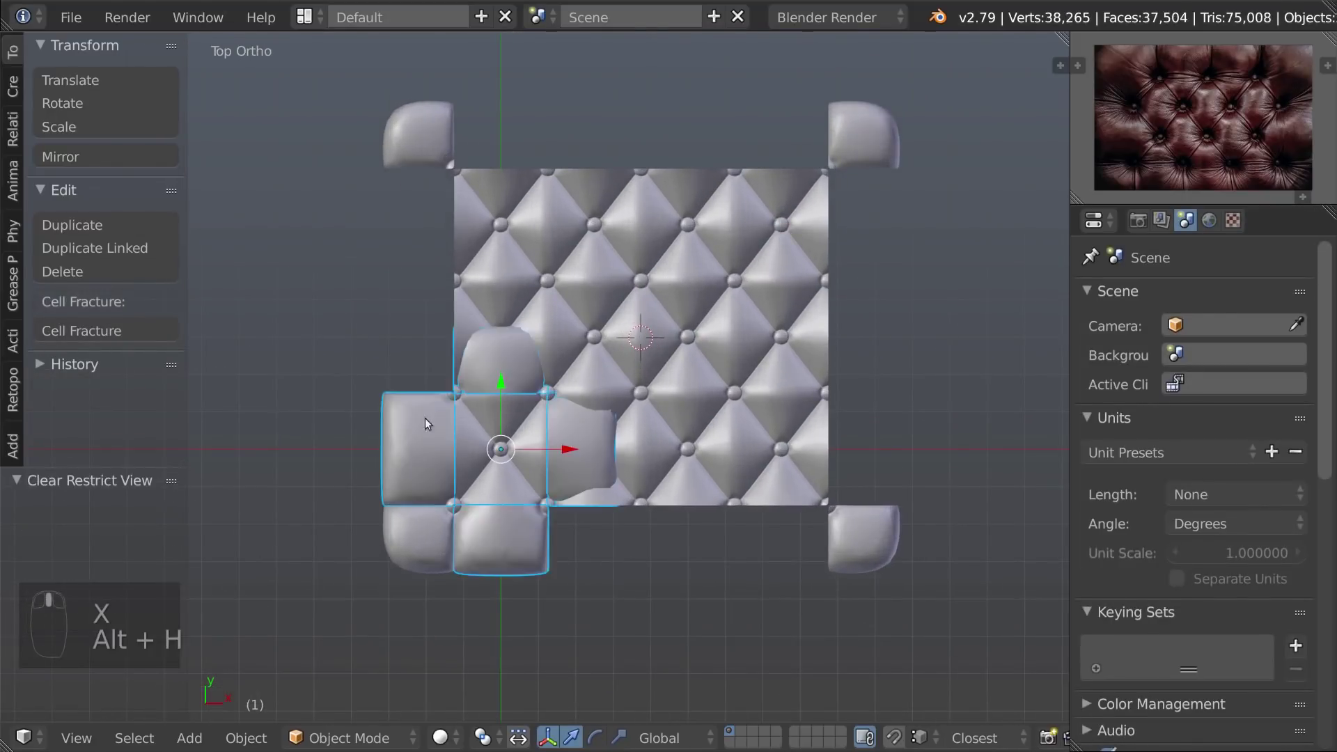
Turn off Y mirroring on the lower border panel and add a merged Array with count 4 above its Subdivision Surface modifier
key("apostrophe")
key("z")
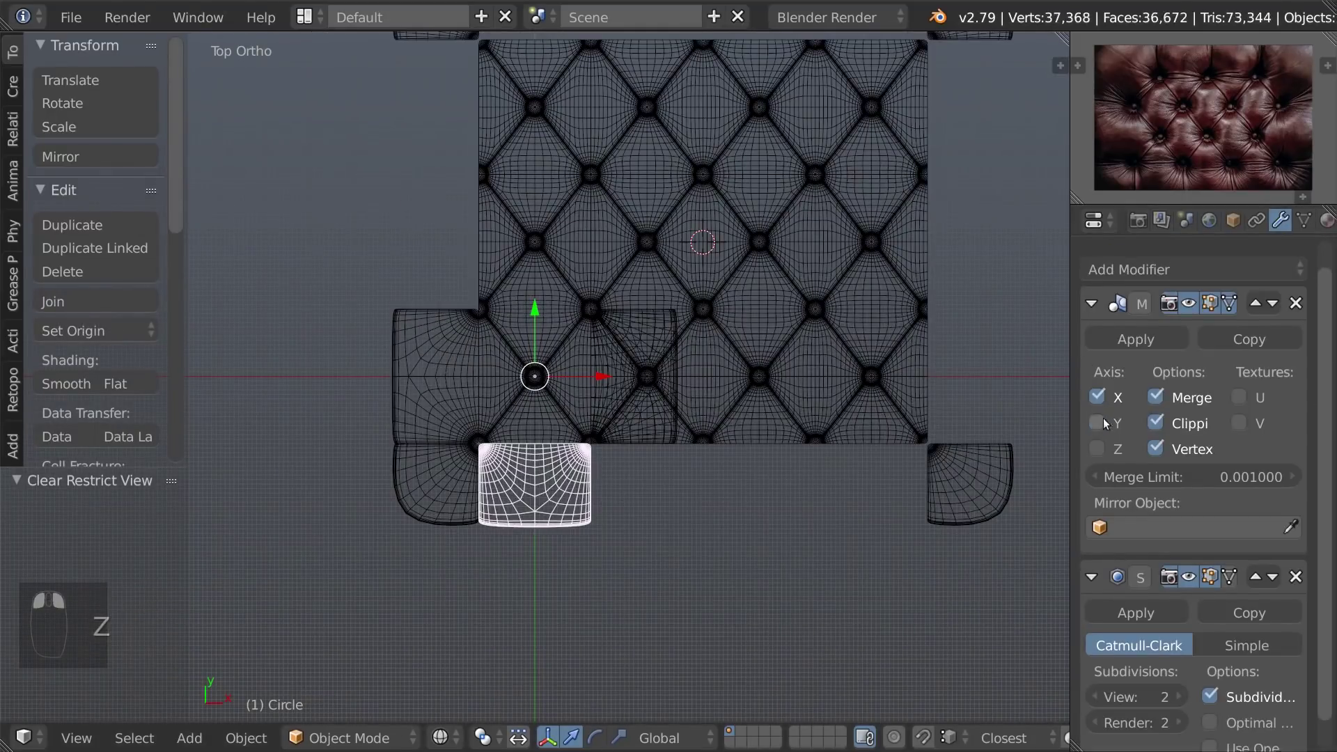
left_click(1194, 270)
left_click(820, 349)
scroll(1130, 576, "down", 8)
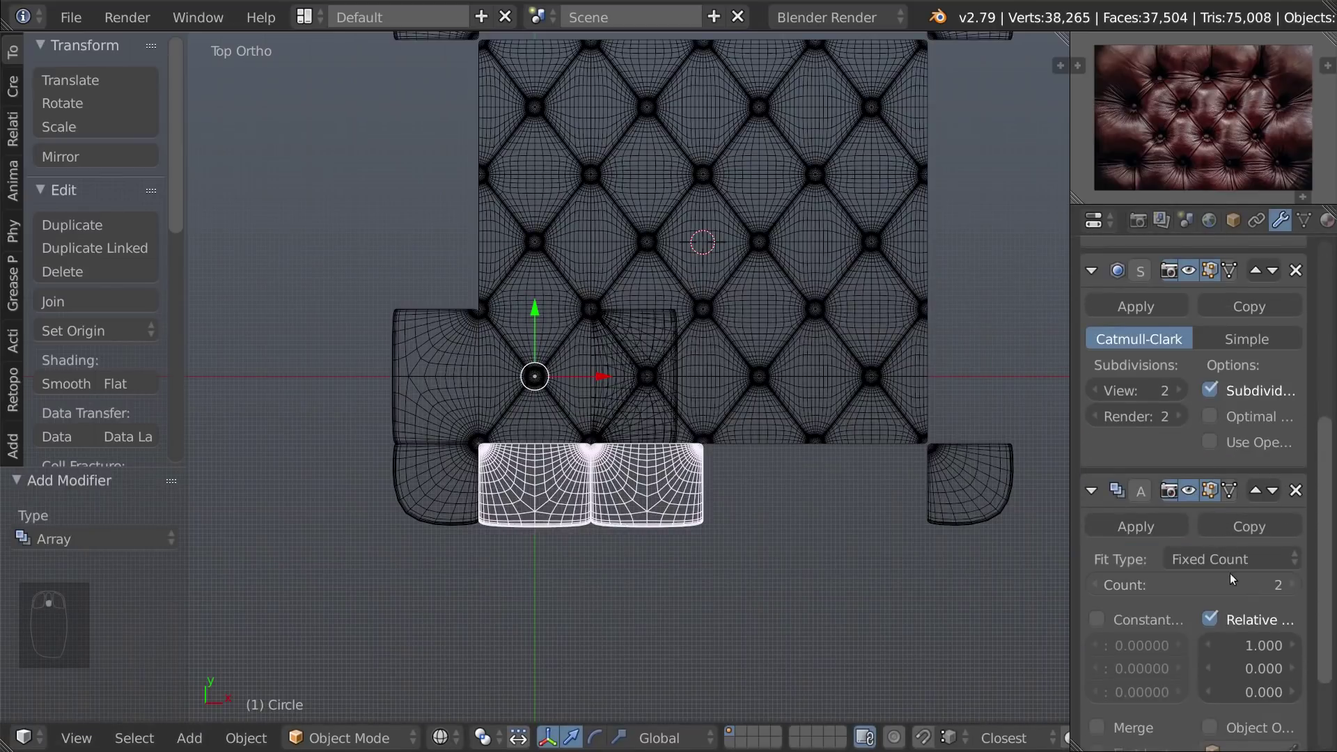
left_click(1254, 490)
scroll(842, 398, "down", 2)
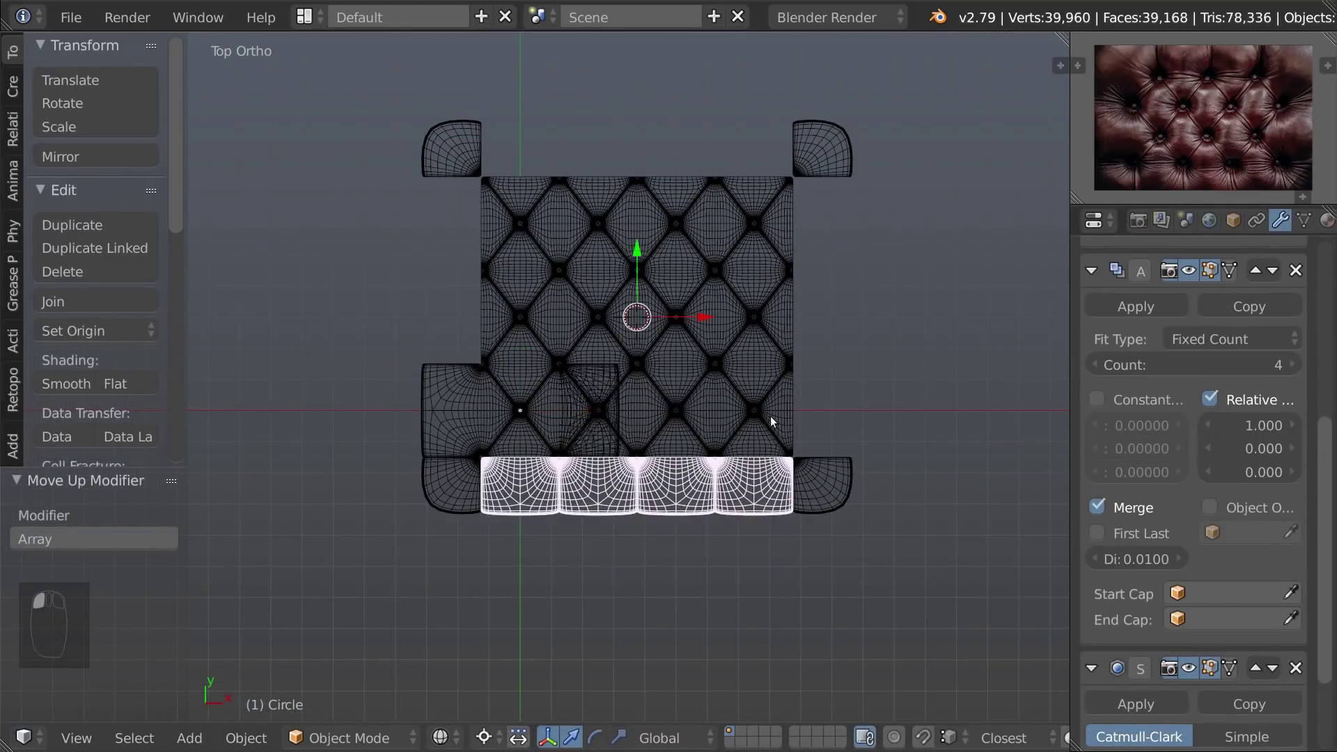
Duplicate the lower border row in place and rotate the copy 180° about the 3D cursor for the opposite edge
key("shift+d")
right_click(783, 370)
type("r180")
key("Return")
Turn off X mirroring on the side border panel and add an Array with count 3 and a relative offset of 0, 1, 0
right_click(615, 450)
scroll(1144, 341, "up", 5)
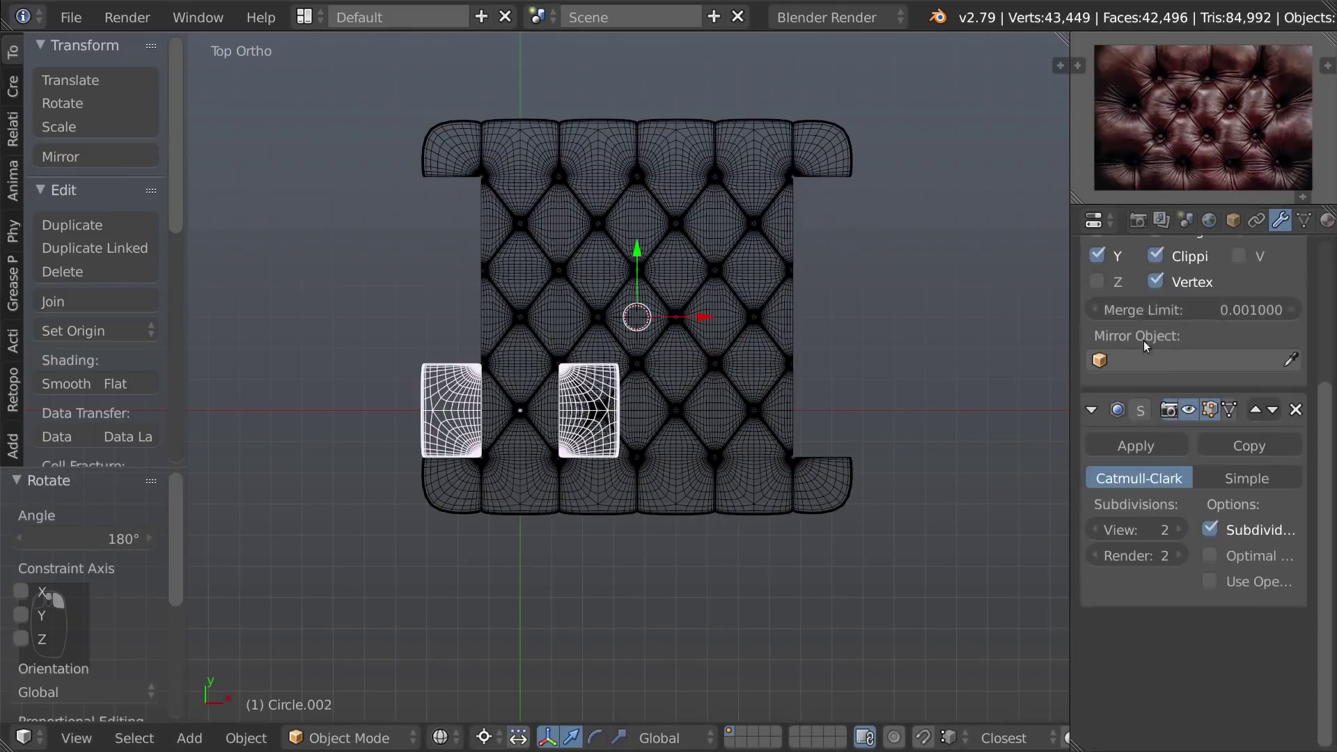
scroll(1144, 346, "up", 4)
left_click(1097, 341)
scroll(1188, 360, "up", 3)
left_click(1183, 299)
left_click(801, 353)
scroll(1231, 575, "down", 13)
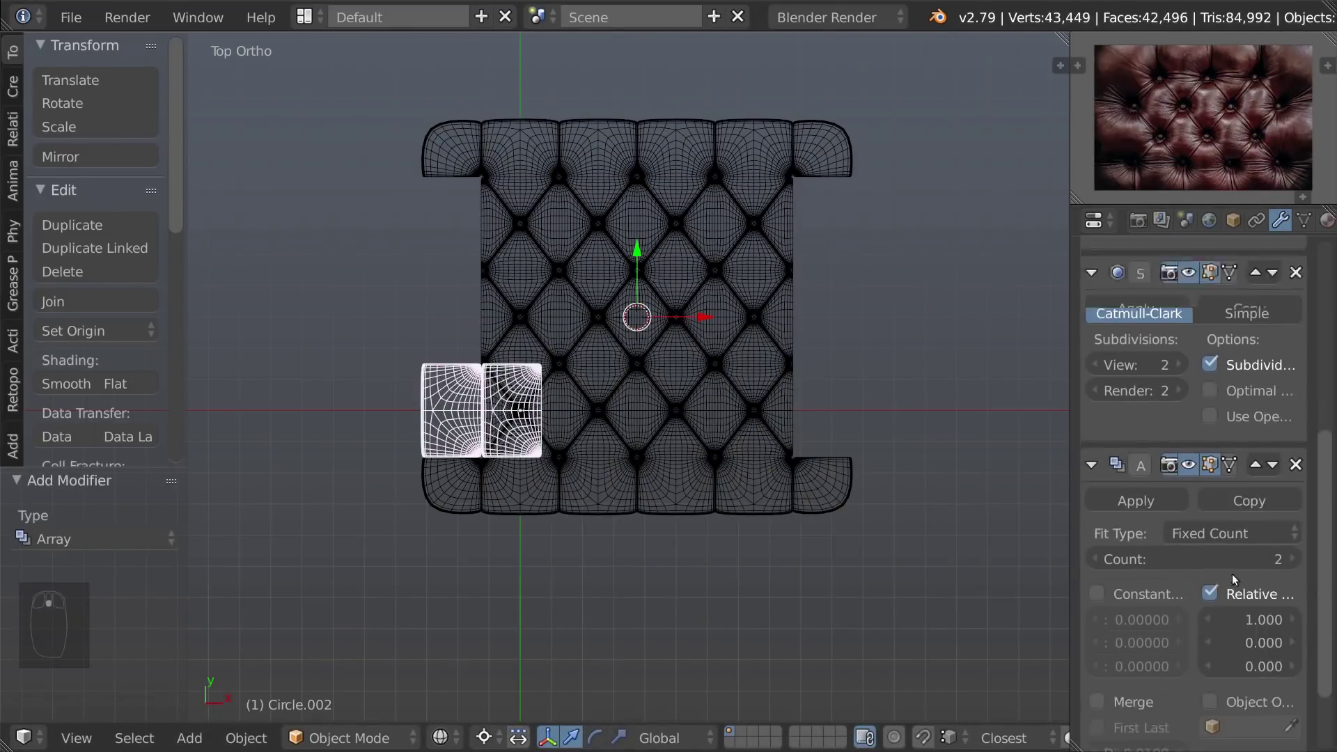
scroll(1234, 580, "down", 3)
left_click(1251, 534)
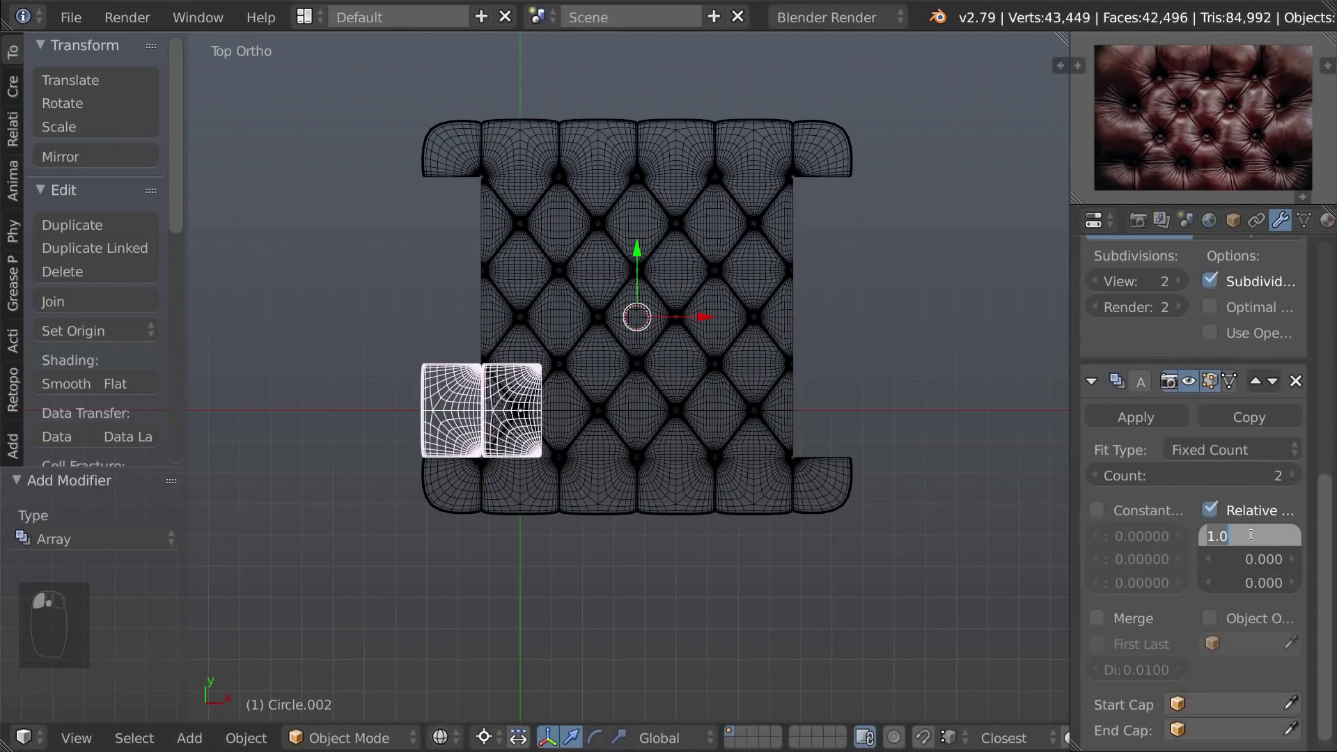
Duplicate the left border row in place and rotate the copy 180° about the 3D cursor
key("shift+d")
right_click(820, 364)
type("r180")
key("Return")
Return to solid shading, deselect everything, save the file and view the assembled cushion from the top
key("z")
mouse_move(639, 470)
middle_mouse_down()
mouse_move(654, 425)
mouse_move(591, 375)
mouse_move(535, 383)
mouse_move(678, 371)
mouse_move(651, 383)
mouse_move(654, 433)
mouse_move(612, 466)
middle_mouse_up()
key("a")
key("t")
scroll(654, 433, "up", 2)
scroll(642, 446, "down", 2)
key("ctrl+w")
key("KP_7")
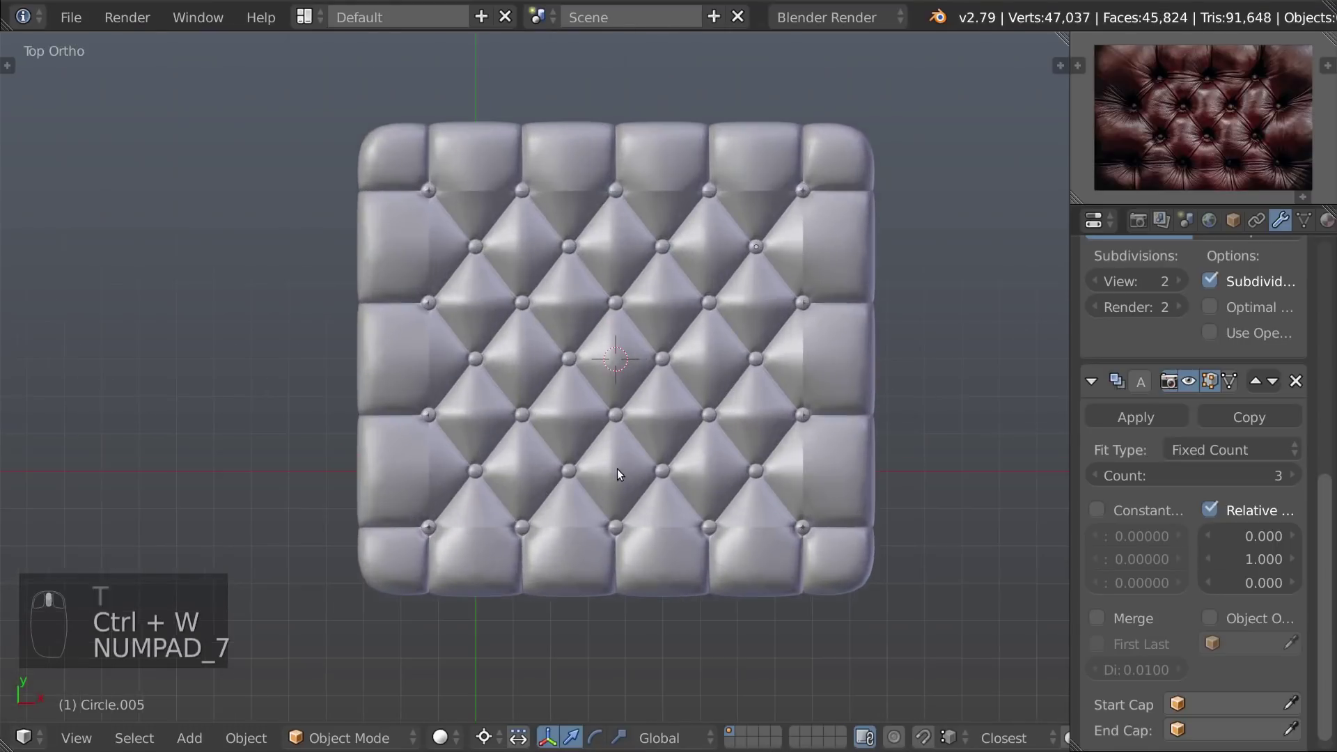
Try applying the left border row's Mirror modifier and moving its Array above the Subdivision Surface, then undo both changes
right_click(411, 456)
scroll(1208, 423, "up", 10)
left_click(1131, 365)
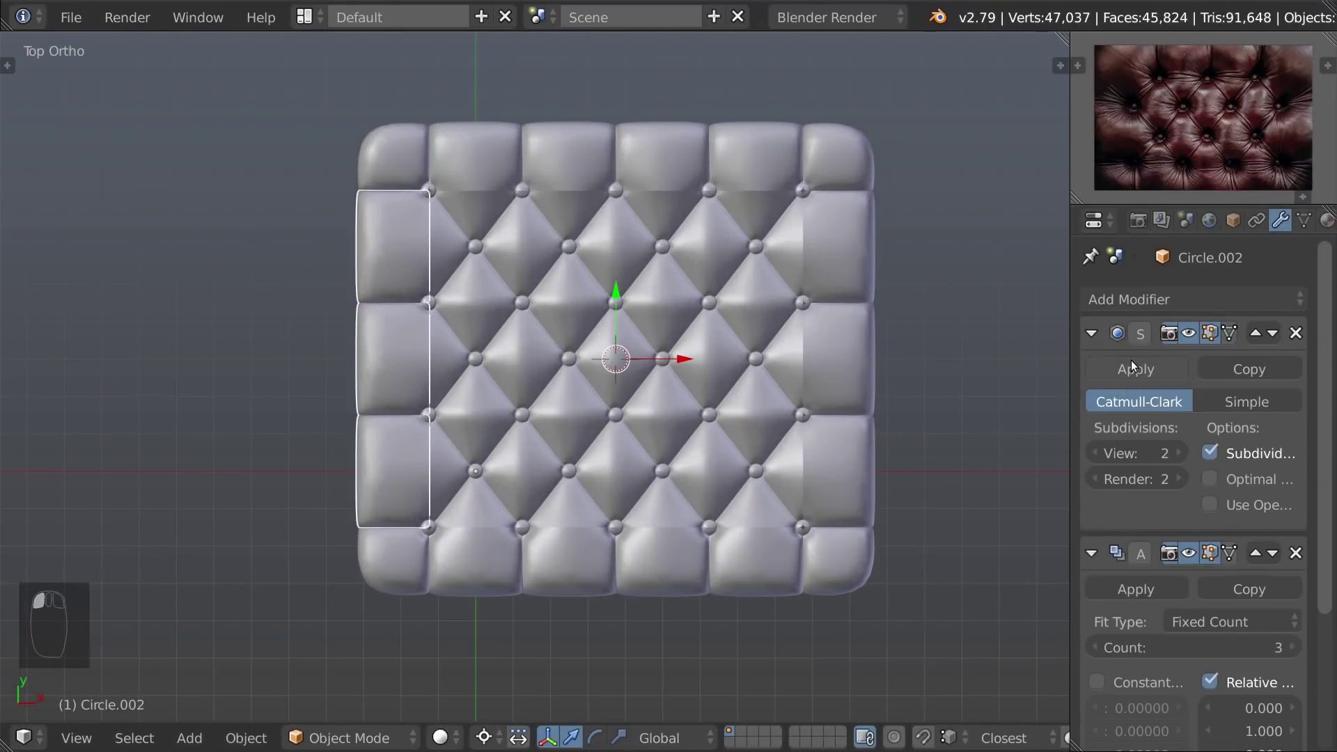
left_click(1256, 554)
scroll(622, 421, "up", 2)
scroll(623, 423, "down", 3)
key("ctrl+z")
key("ctrl+z")
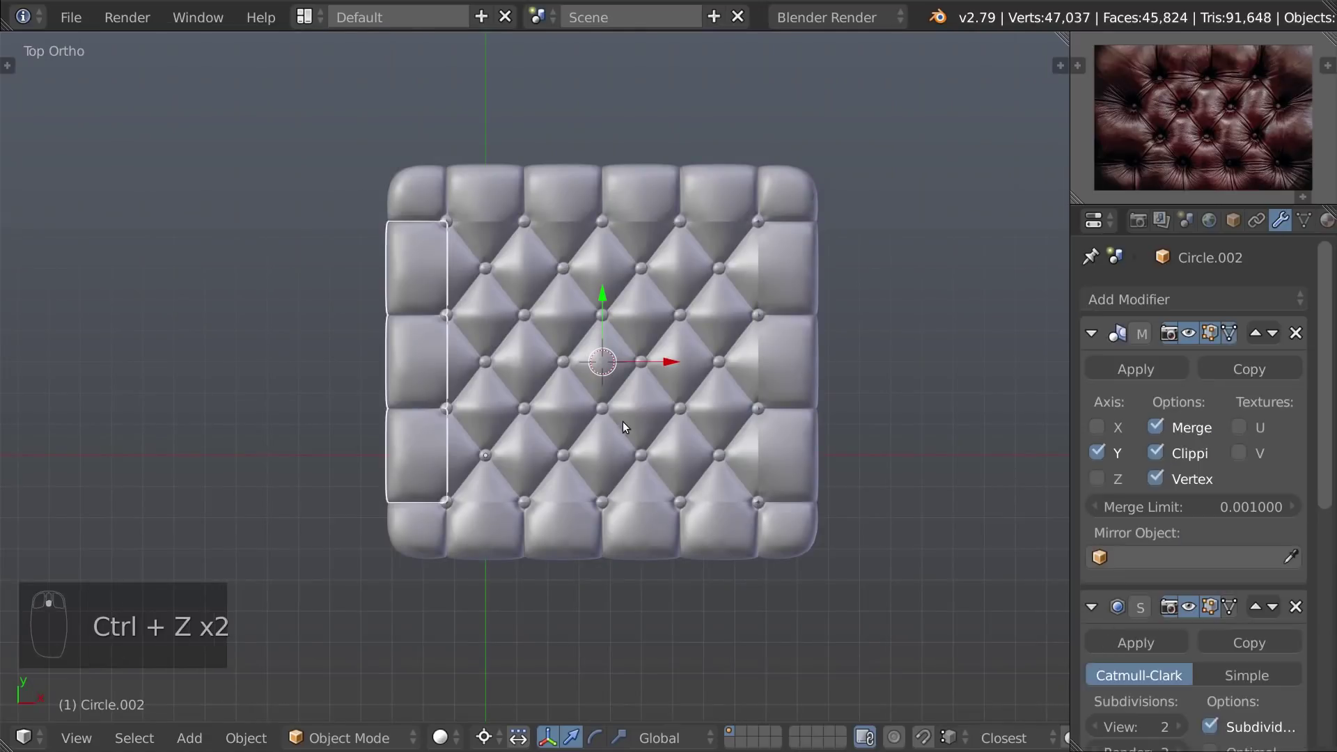
Move the left border row's Array above its Subdivision Surface modifier and enable Merge on the Array
scroll(1211, 557, "down", 8)
left_click(1255, 604)
scroll(1232, 560, "up", 8)
scroll(1218, 565, "down", 5)
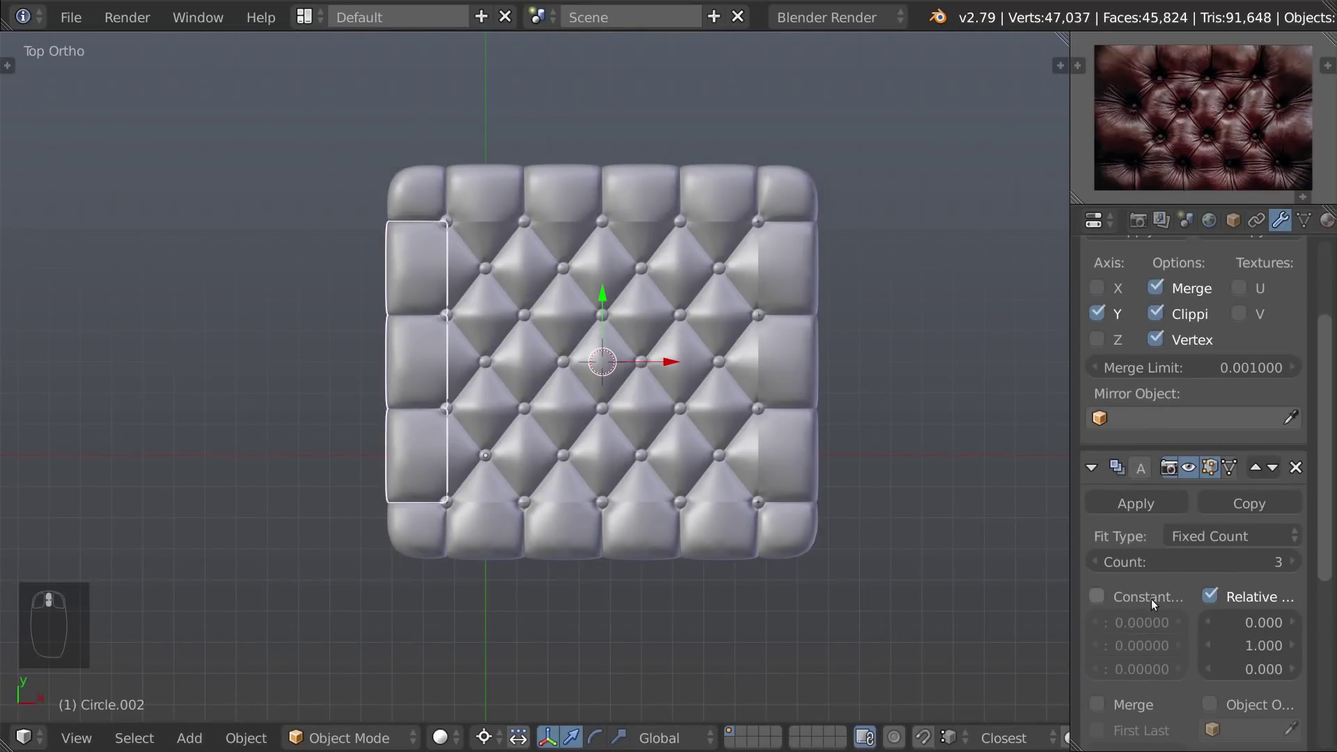
left_click(1107, 703)
scroll(1161, 533, "up", 5)
Move the right border row's Array above its Subdivision Surface modifier, enable Merge on it, and save the file
right_click(806, 369)
scroll(1226, 487, "down", 6)
left_click(1254, 578)
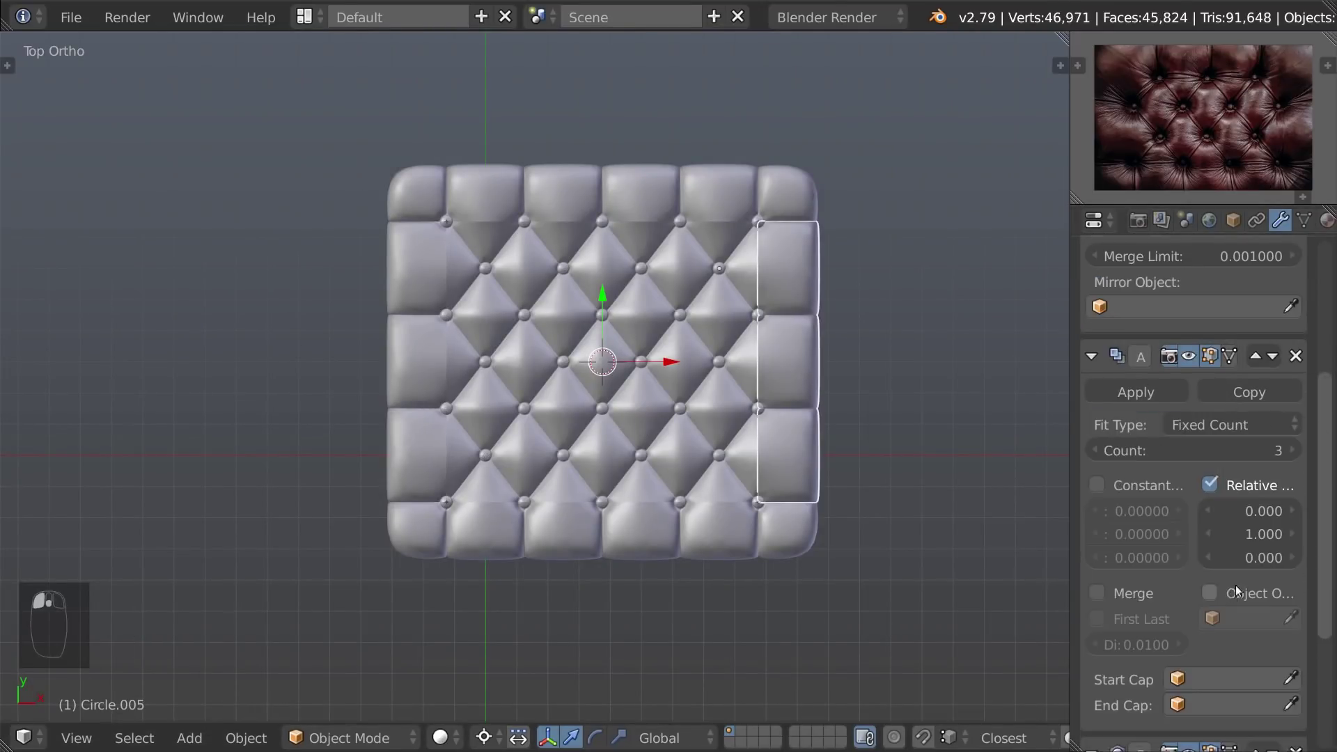
right_click(731, 532)
scroll(1147, 561, "down", 6)
scroll(1147, 561, "down", 1)
scroll(1147, 561, "up", 5)
right_click(794, 445)
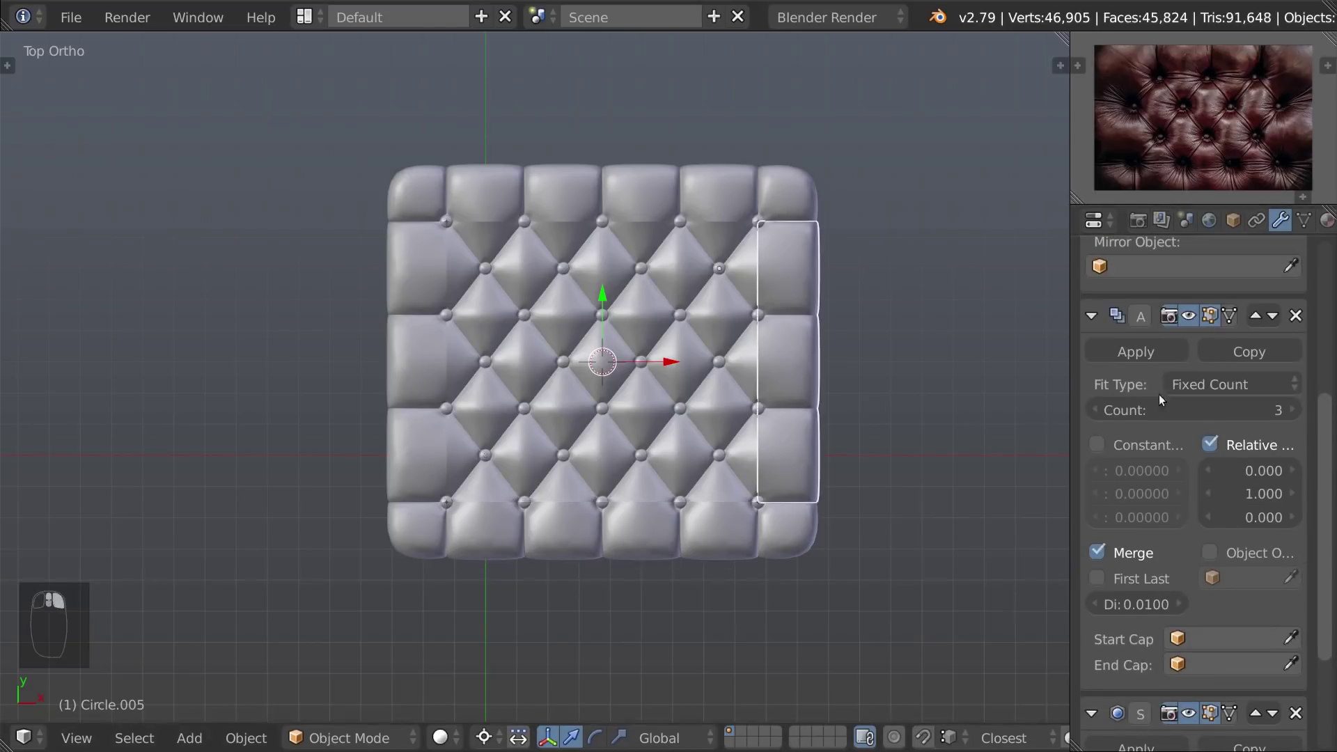
key("ctrl+s")
left_click(627, 338)
Apply the Mirror and Array modifiers on the right and left border rows
scroll(1210, 520, "up", 7)
scroll(1210, 520, "up", 3)
left_click(1117, 366)
left_click(1116, 366)
right_click(403, 390)
left_click(1095, 370)
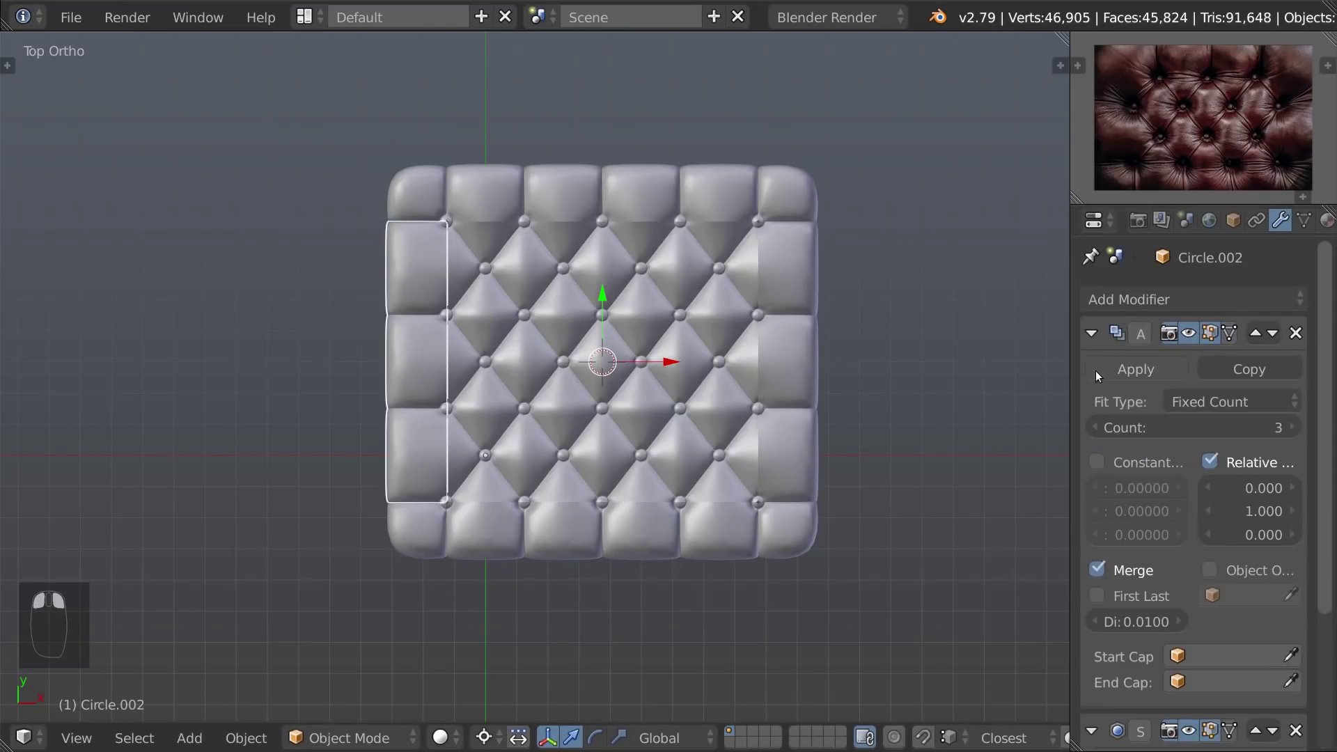
left_click(1096, 370)
Apply the Mirror and Array modifiers on the upper and lower border rows
right_click(727, 199)
left_click(1147, 362)
left_click(1147, 362)
right_click(547, 533)
left_click(1121, 364)
left_click(1121, 363)
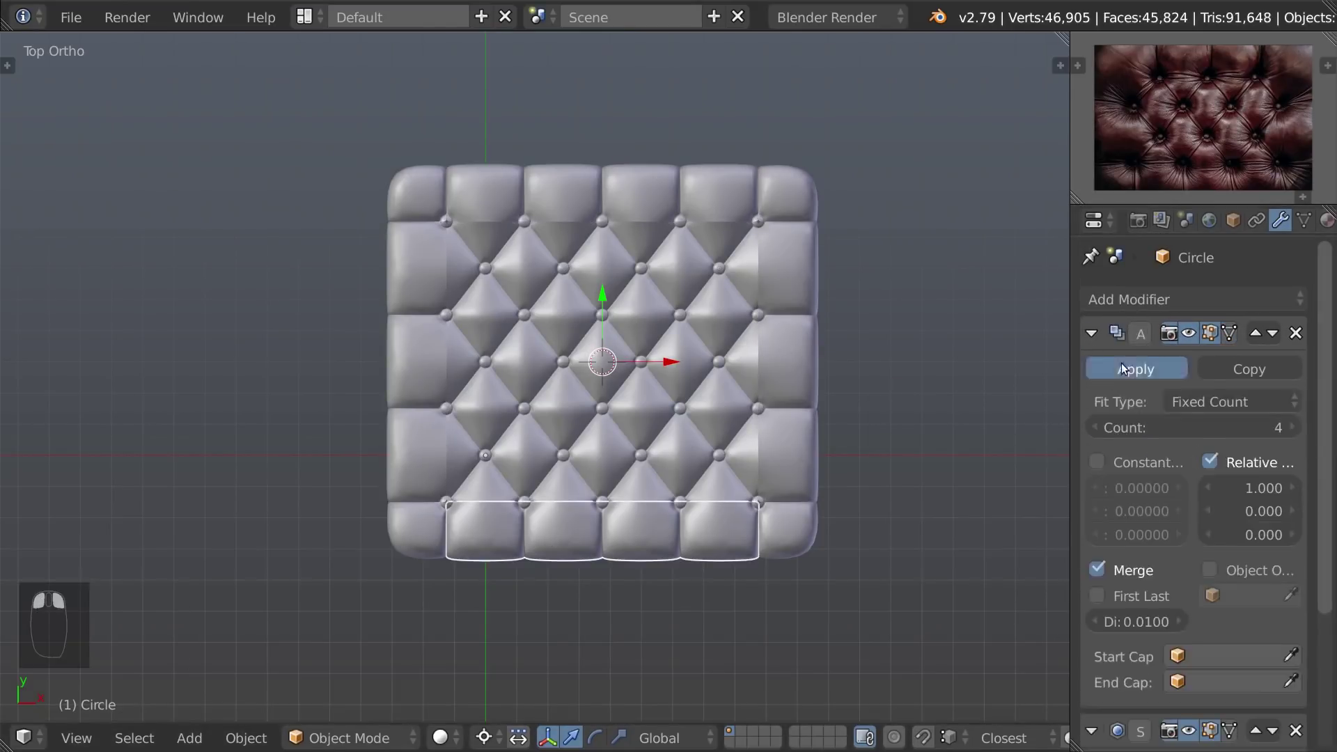
Apply the Mirror modifier on the corner pieces and the Mirror and Array modifiers on the centre tiles
right_click(787, 199)
left_click(1122, 369)
right_click(467, 432)
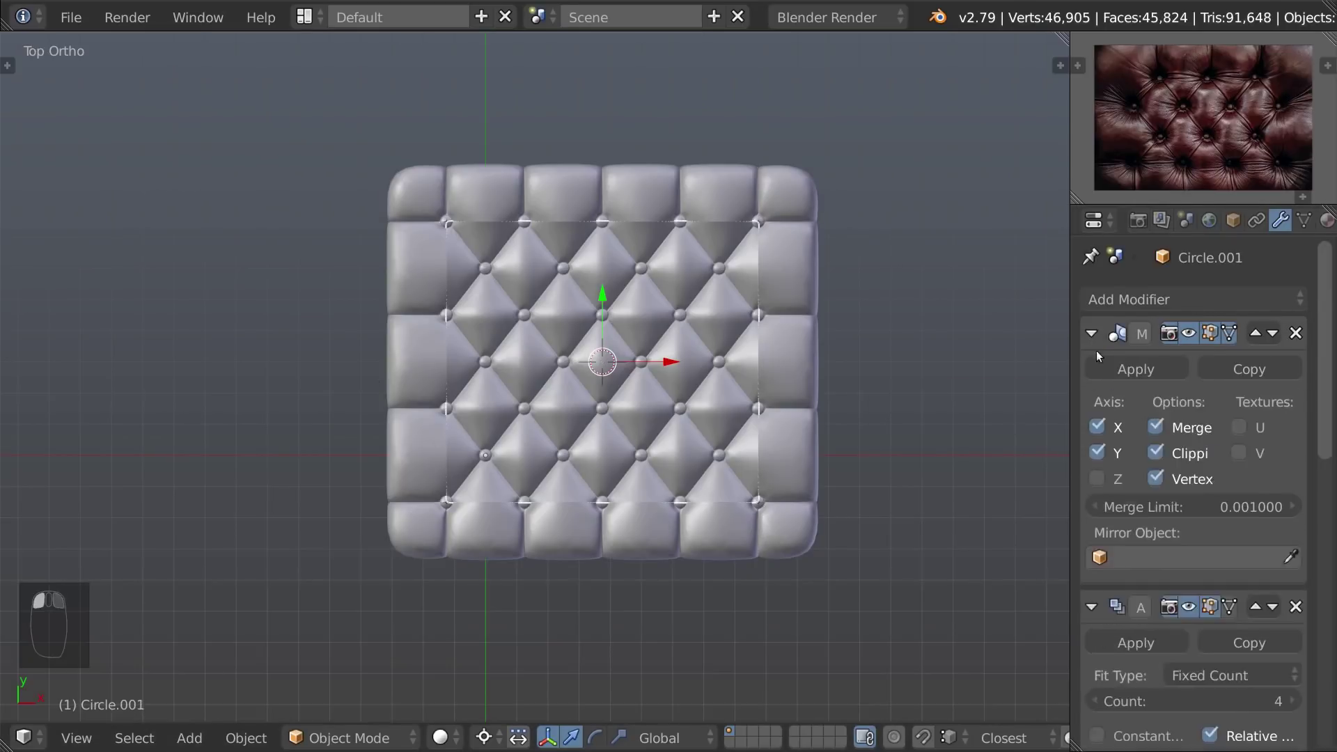
left_click(1098, 364)
left_click(1097, 363)
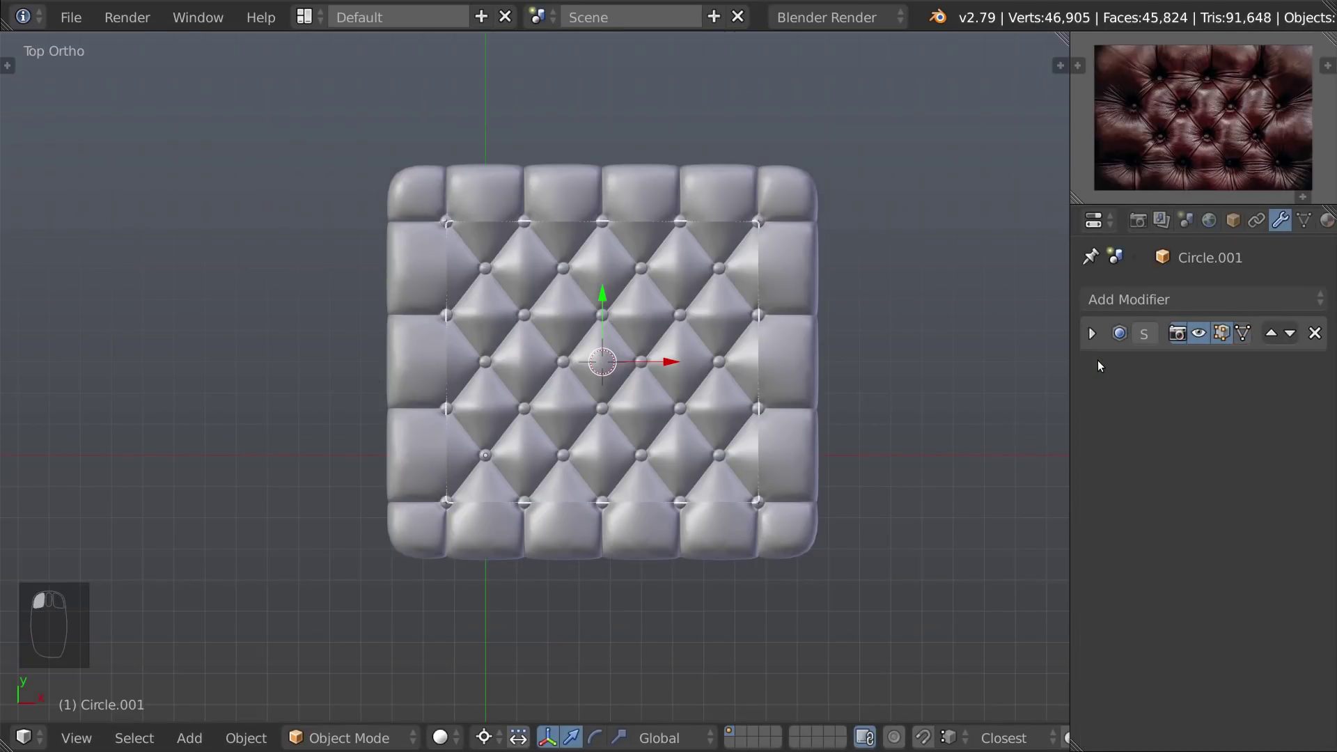
Select all cushion pieces with the corner object active and join them into one mesh
key("a")
key("a")
key("a")
right_click(806, 178, "shift")
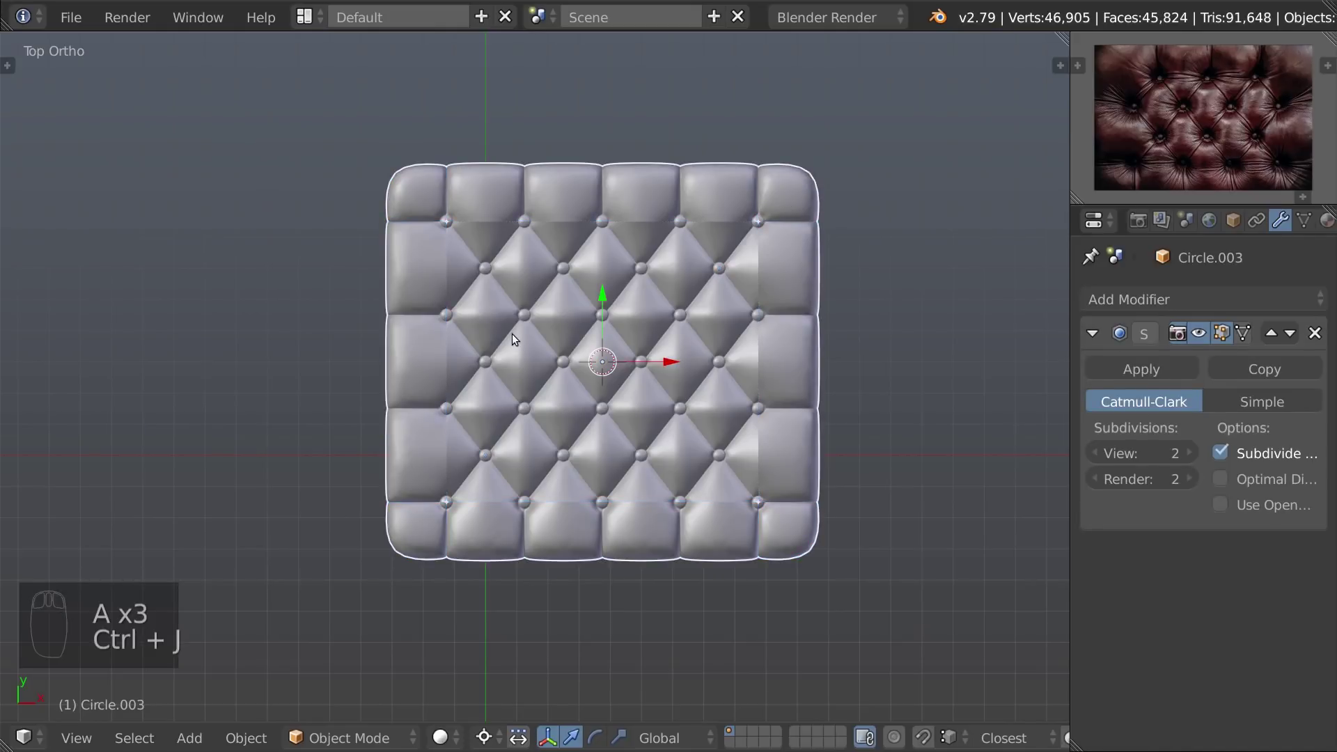
Select the whole joined mesh in Edit Mode and remove its doubled vertices
key("Tab")
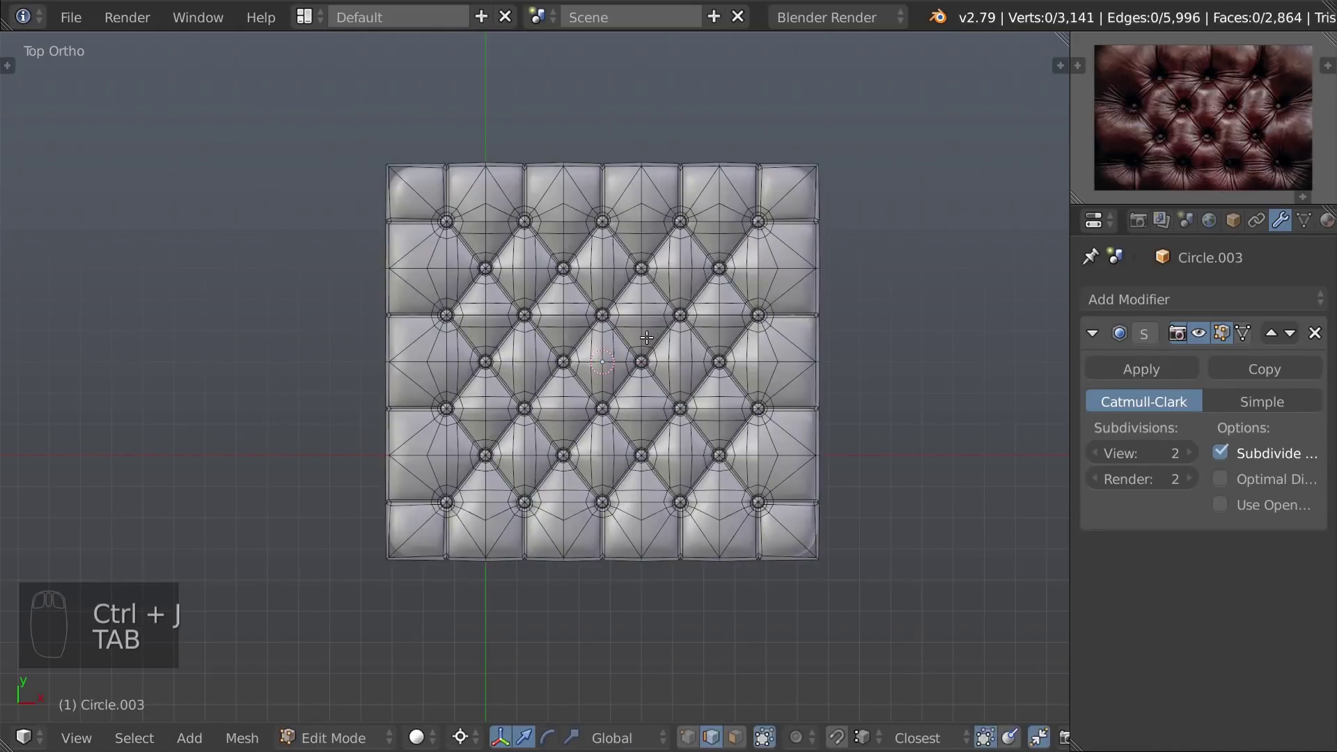
key("z")
key("a")
key("w")
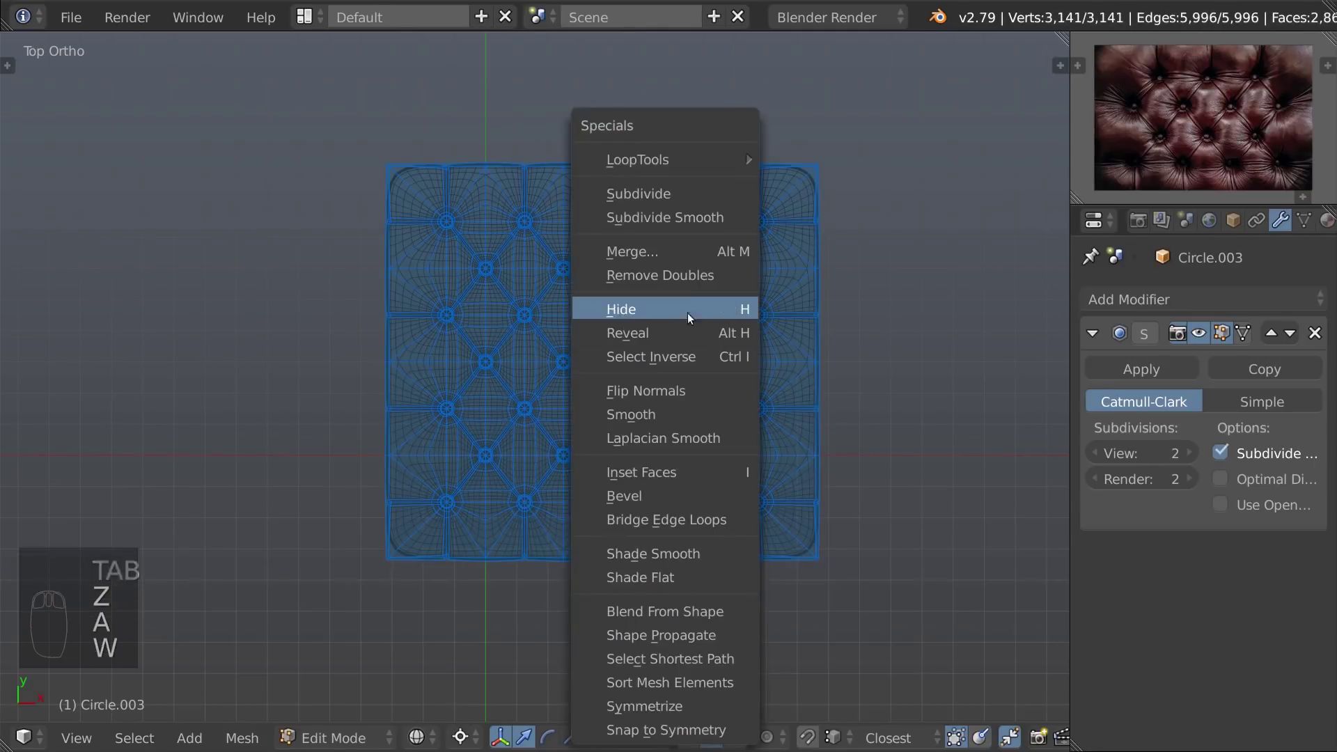
left_click(666, 275)
key("z")
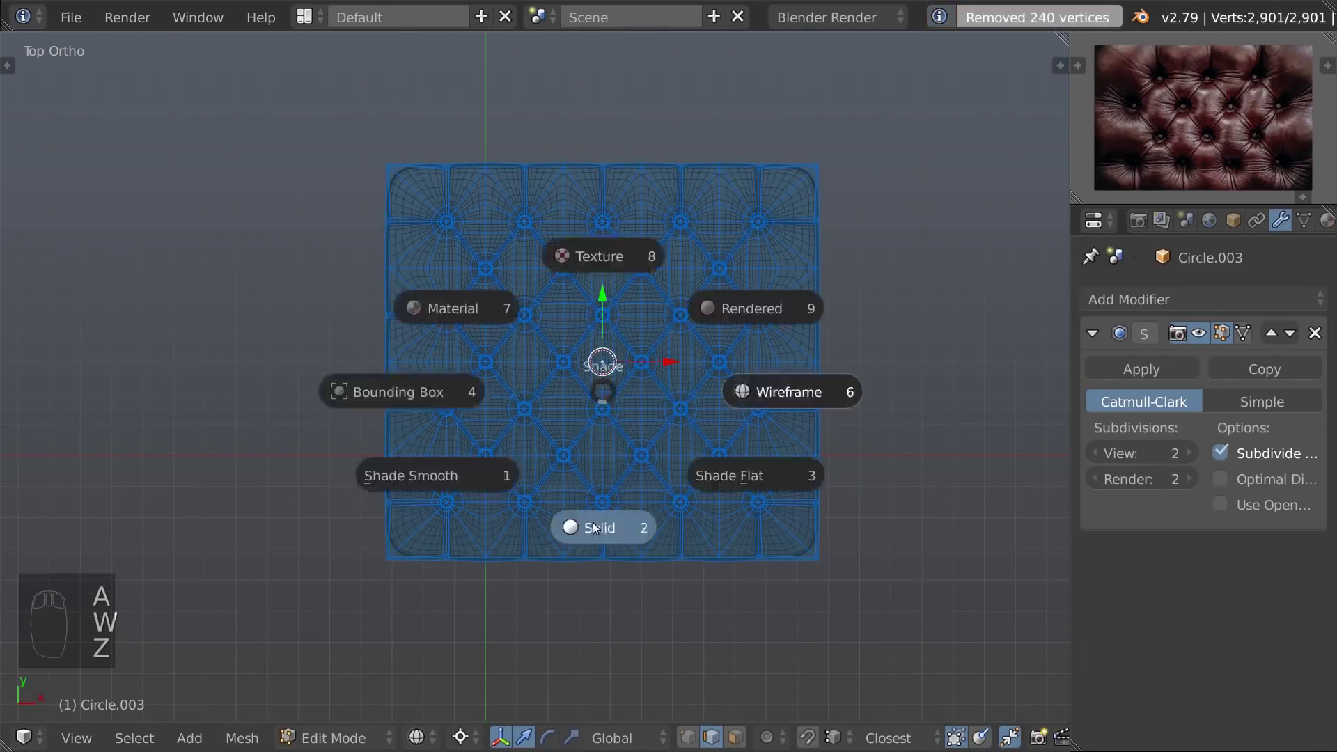
middle_click_drag(597, 515, 619, 445)
Check the joined mesh for leftover gaps by selecting non-manifold geometry, and inspect the smoothed cushion with subdivision level 2
key("z")
key("a")
key("ctrl+Tab")
left_click(749, 329)
key("ctrl+alt+shift+m")
key("z")
key("Tab")
middle_click_drag(640, 334, 565, 454)
key("ctrl+2")
Select the outer diagonal edges on the border panels along all four sides and dissolve them
key("Tab")
key("ctrl+Tab")
right_click(362, 492, "shift")
middle_click_drag(396, 209, 399, 308, "shift")
right_click(447, 174, "shift")
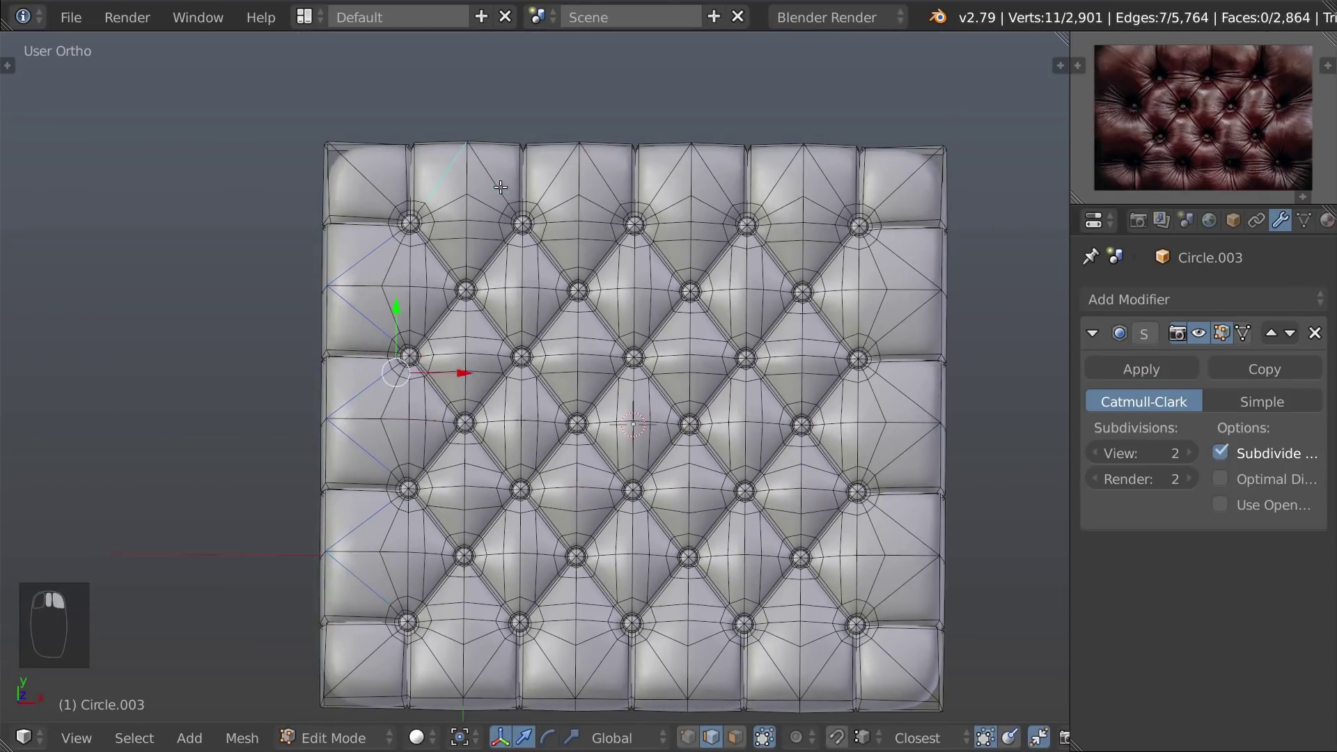
right_click(917, 273, "shift")
right_click(911, 314, "shift")
middle_click_drag(911, 355, 913, 277, "shift")
right_click(912, 321, "shift")
right_click(912, 368, "shift")
right_click(911, 454, "shift")
right_click(902, 493, "shift")
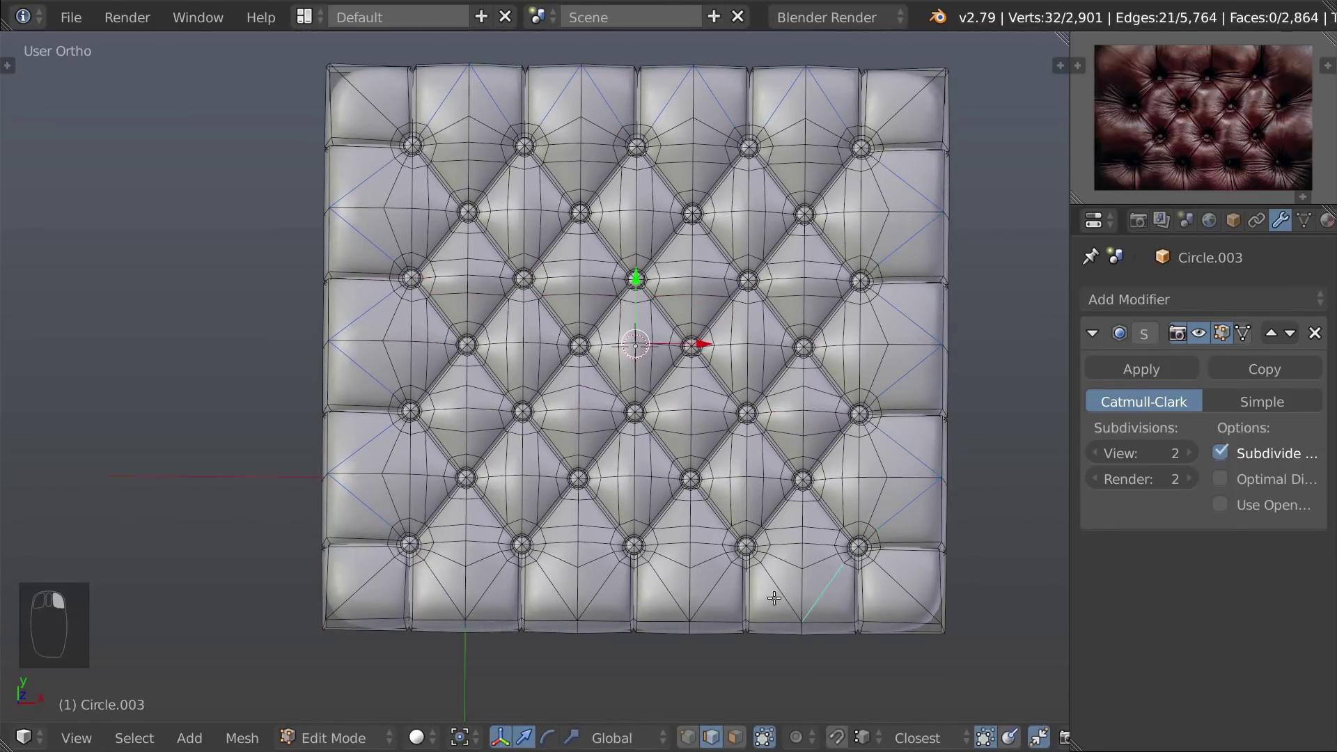
key("x")
left_click(557, 528)
key("Tab")
key("KP_7")
scroll(649, 420, "down", 2)
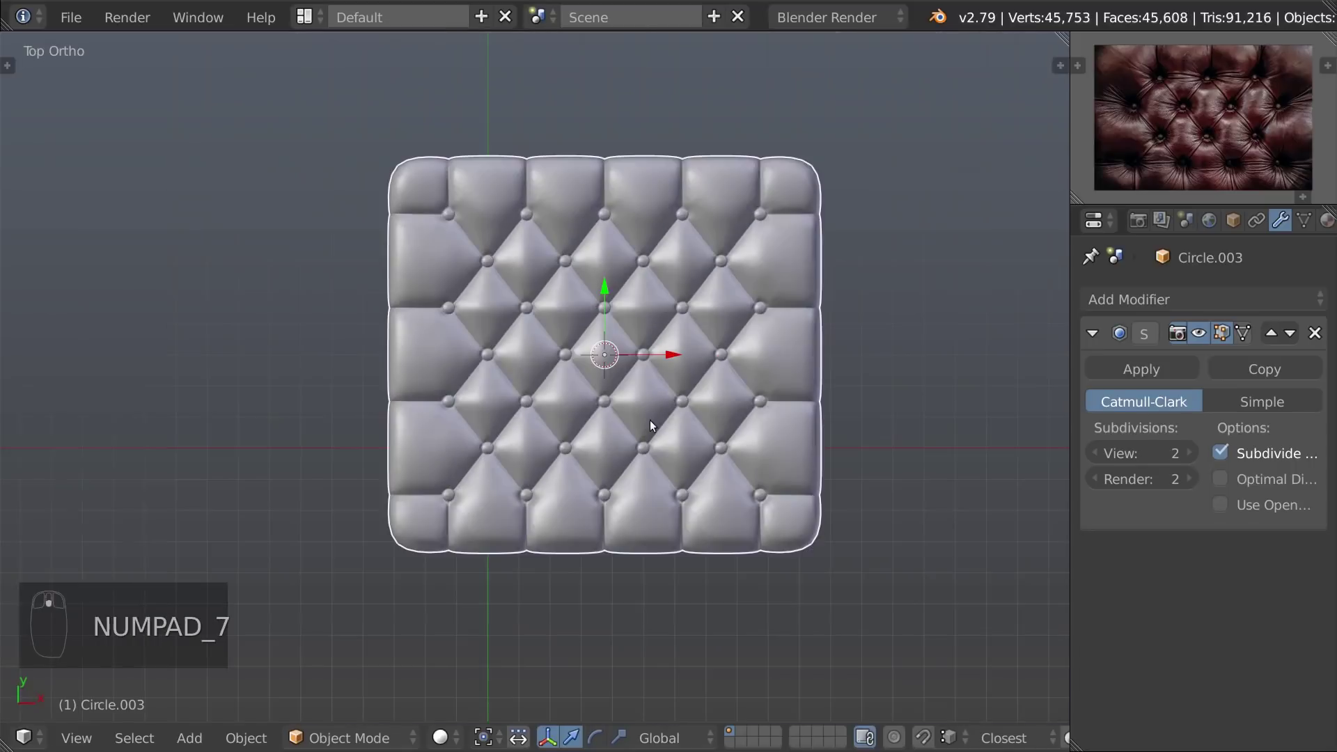
Duplicate the finished cushion in place and move the copy to another layer as a backup
scroll(591, 396, "down", 3)
scroll(591, 397, "up", 3)
key("shift+d")
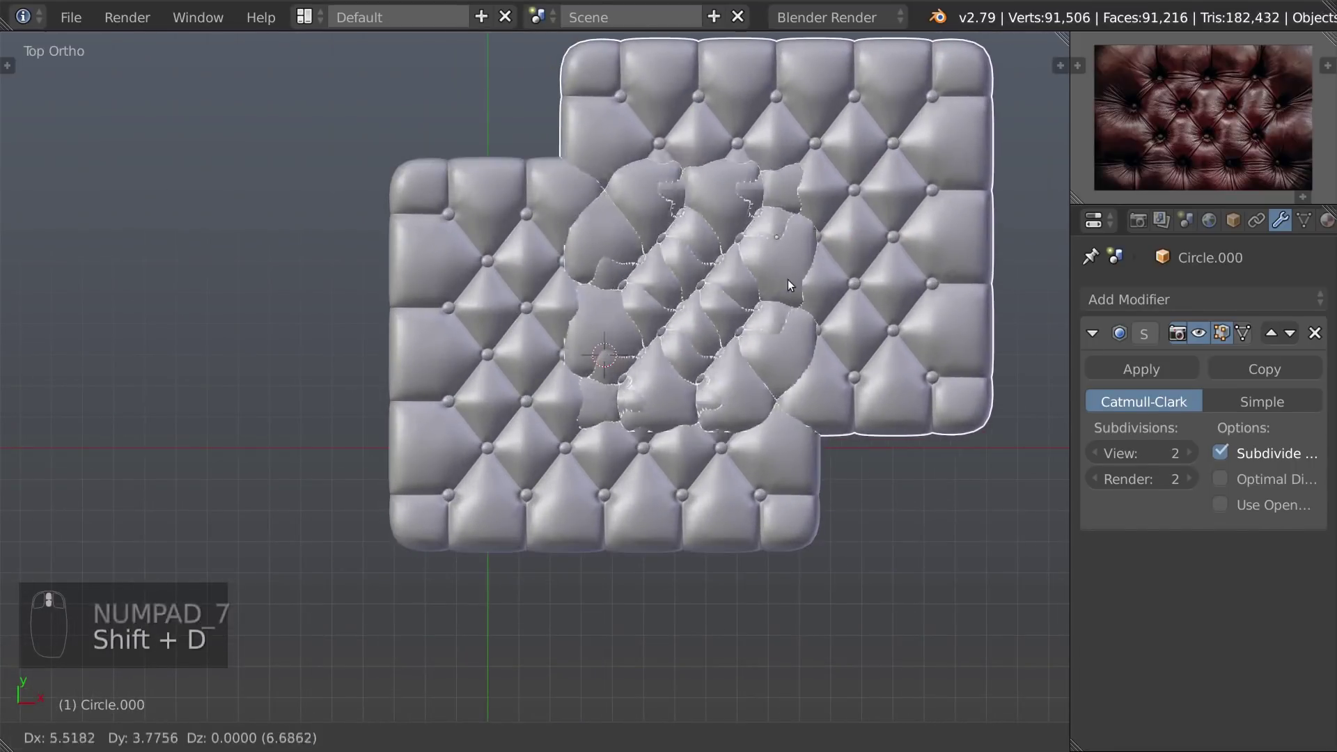
right_click(794, 311)
key("m")
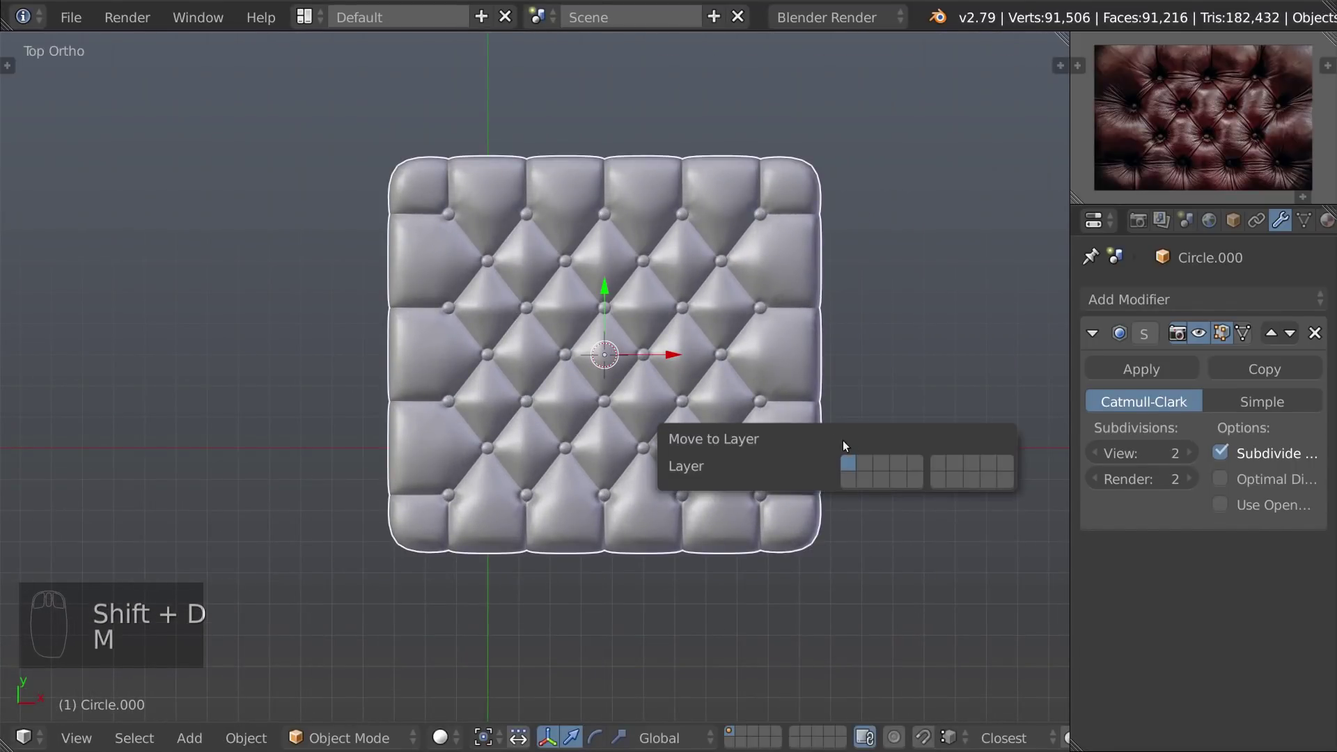
scroll(495, 415, "up", 2)
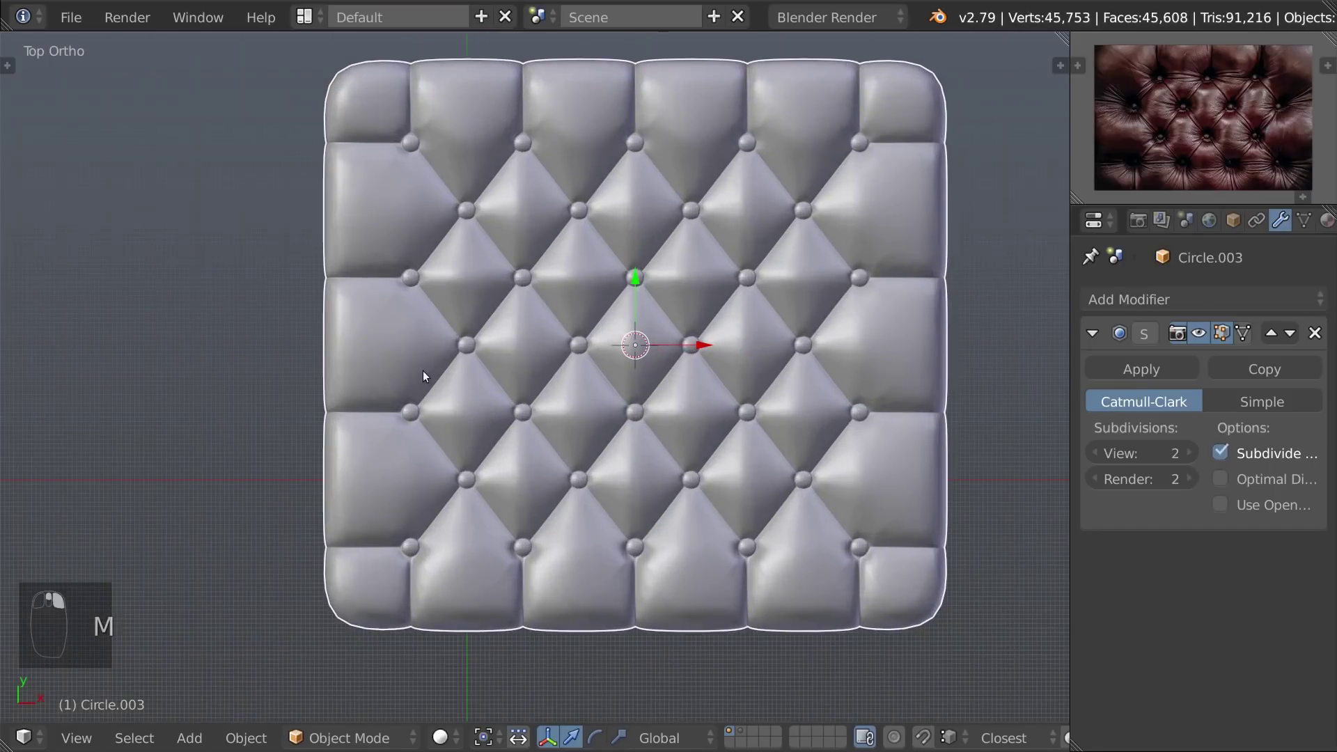
Select the faces of the cushion's middle horizontal row between two button lines and delete them
key("Tab")
key("ctrl+Tab")
left_click(590, 333)
key("a")
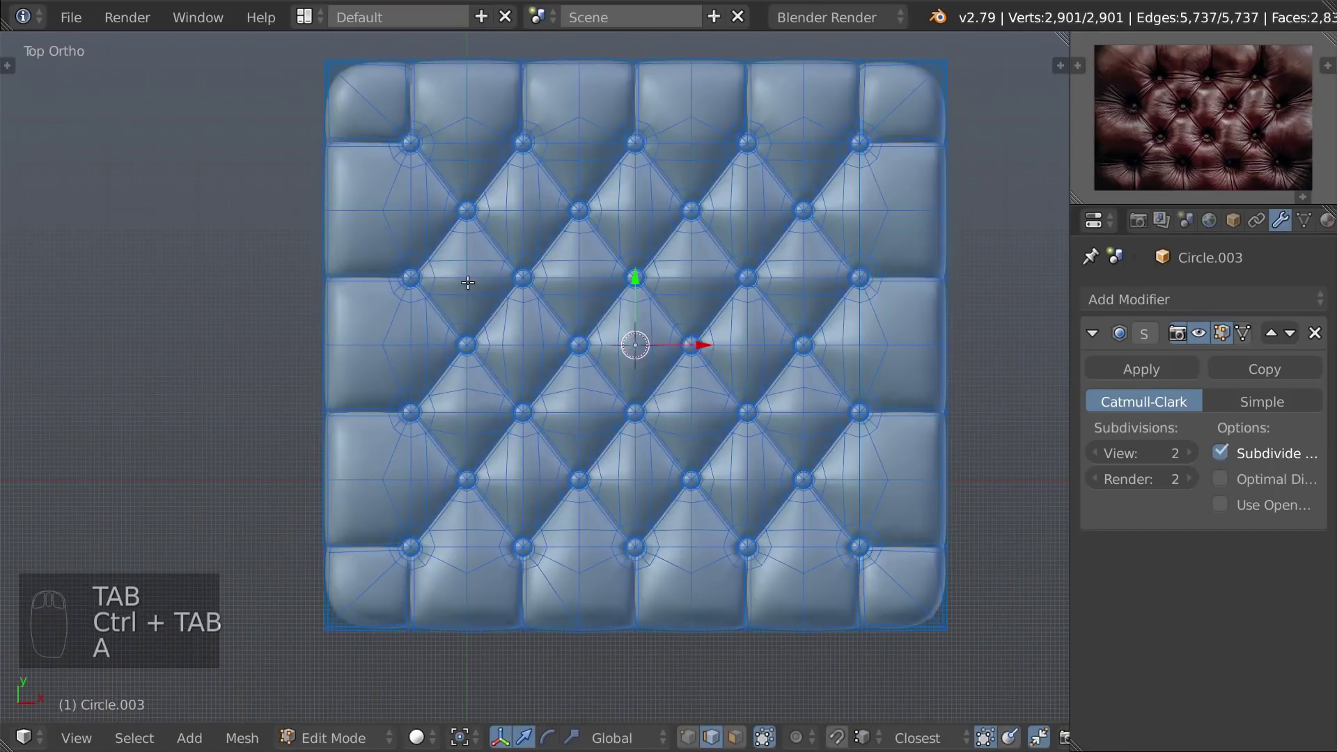
key("a")
right_click(447, 275, "alt")
scroll(406, 294, "up", 2)
key("z")
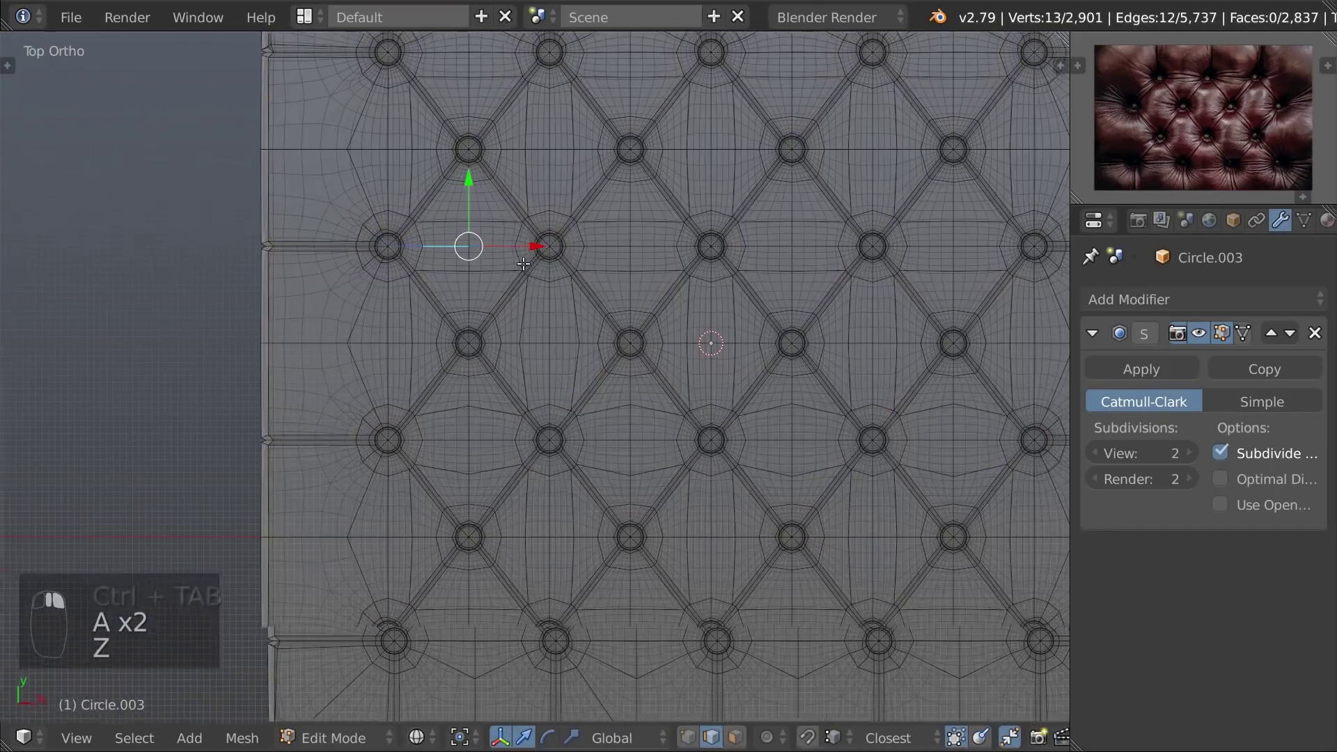
scroll(543, 313, "up", 3)
key("b")
left_click_drag(100, 272, 533, 473)
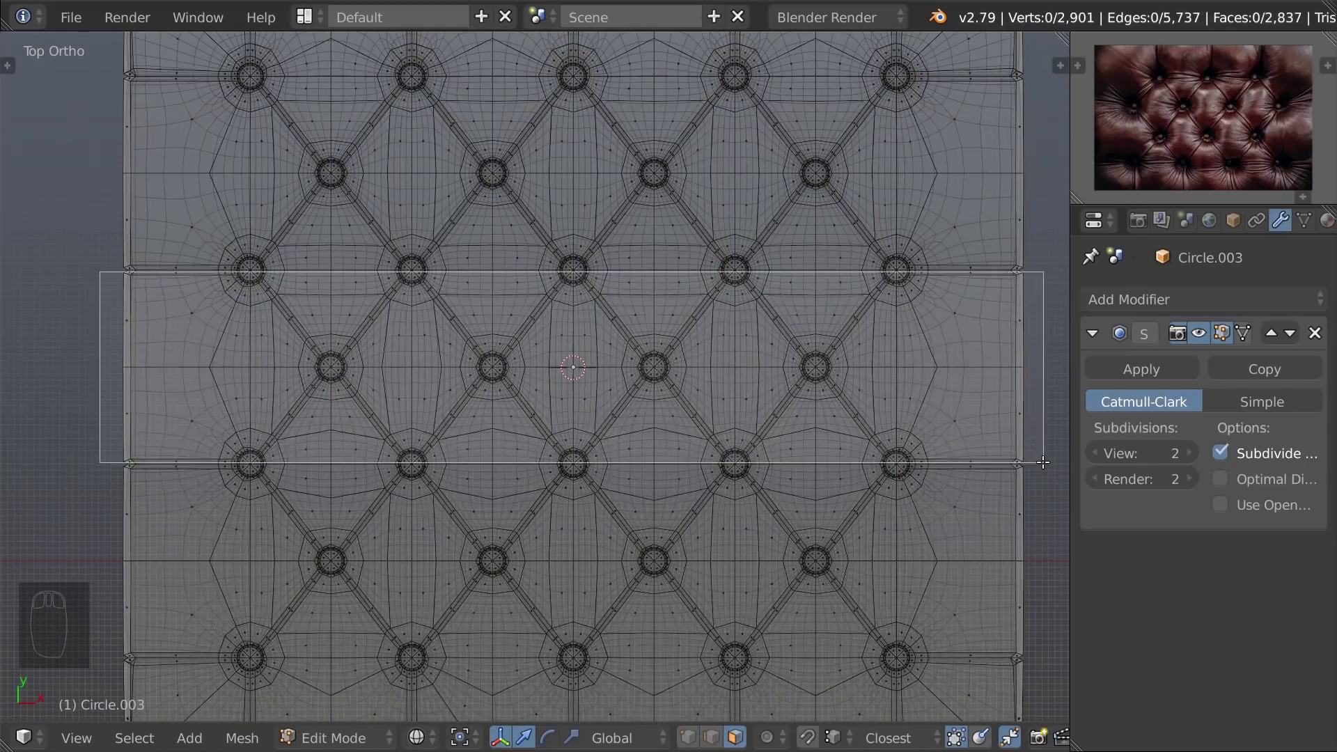
left_click_drag(1043, 462, 1044, 463)
key("x")
left_click(613, 256)
Select the upper half of the split cushion and move it down until its cut edge meets the lower half
scroll(544, 314, "down", 4)
key("b")
left_click_drag(269, 122, 846, 342)
scroll(636, 358, "up", 2)
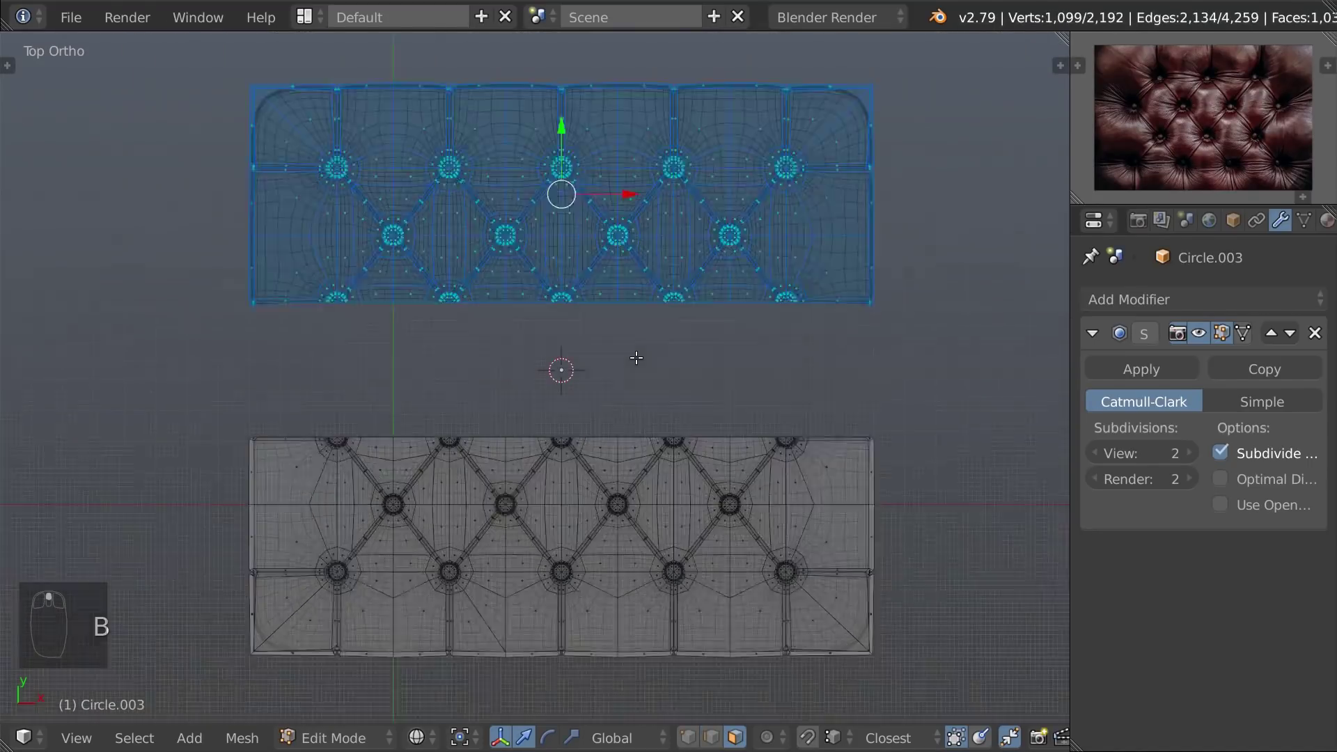
scroll(636, 358, "up", 1)
key("g")
left_click(699, 446)
key("z")
key("Tab")
mouse_move(626, 550)
middle_mouse_down()
mouse_move(662, 486)
mouse_move(578, 499)
mouse_move(607, 359)
mouse_move(568, 347)
middle_mouse_up()
Duplicate the seat cushion about 14 units along the X axis so the copy sits beside the original
scroll(612, 480, "down", 4)
key("grave")
key("KP_7")
key("shift+d")
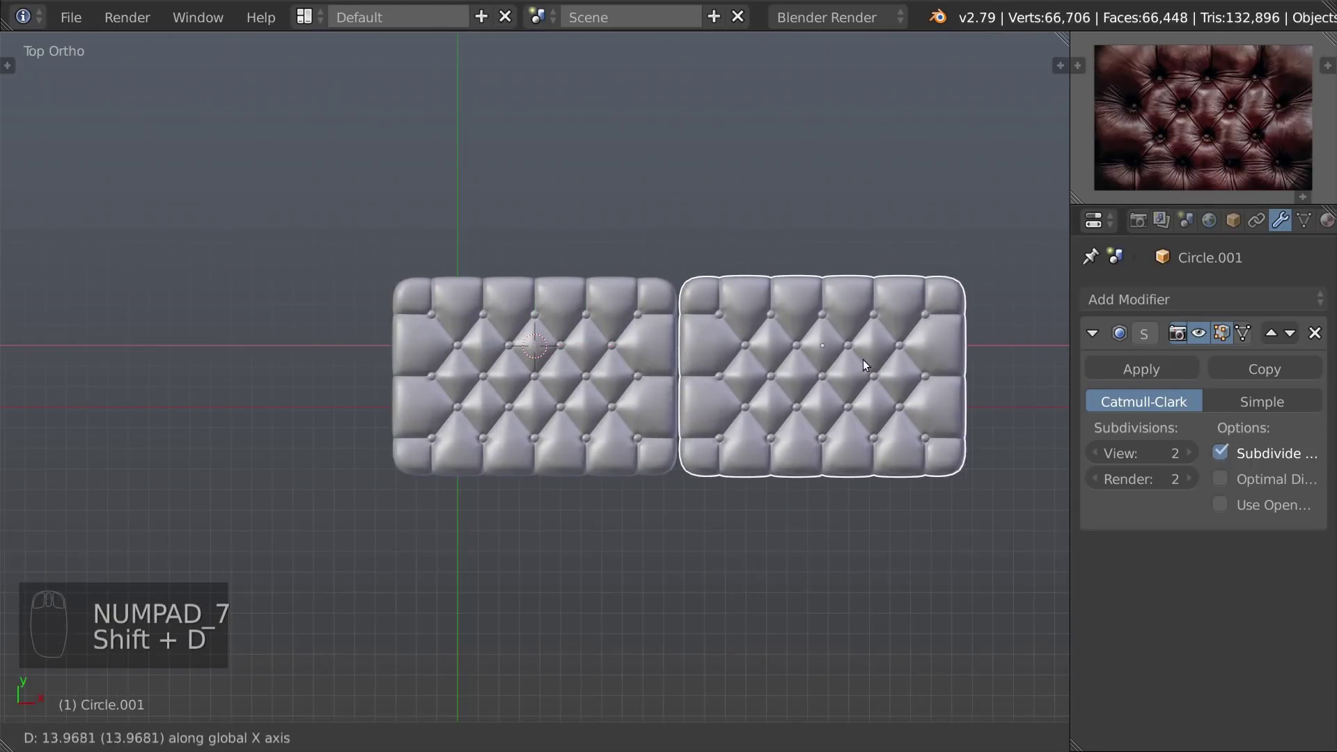
left_click(863, 364)
middle_click_drag(863, 364, 666, 348)
Duplicate the original seat cushion along the Y axis, placing the copy directly behind it
key("KP_7")
right_click(428, 382)
scroll(429, 381, "up", 1)
key("shift+d")
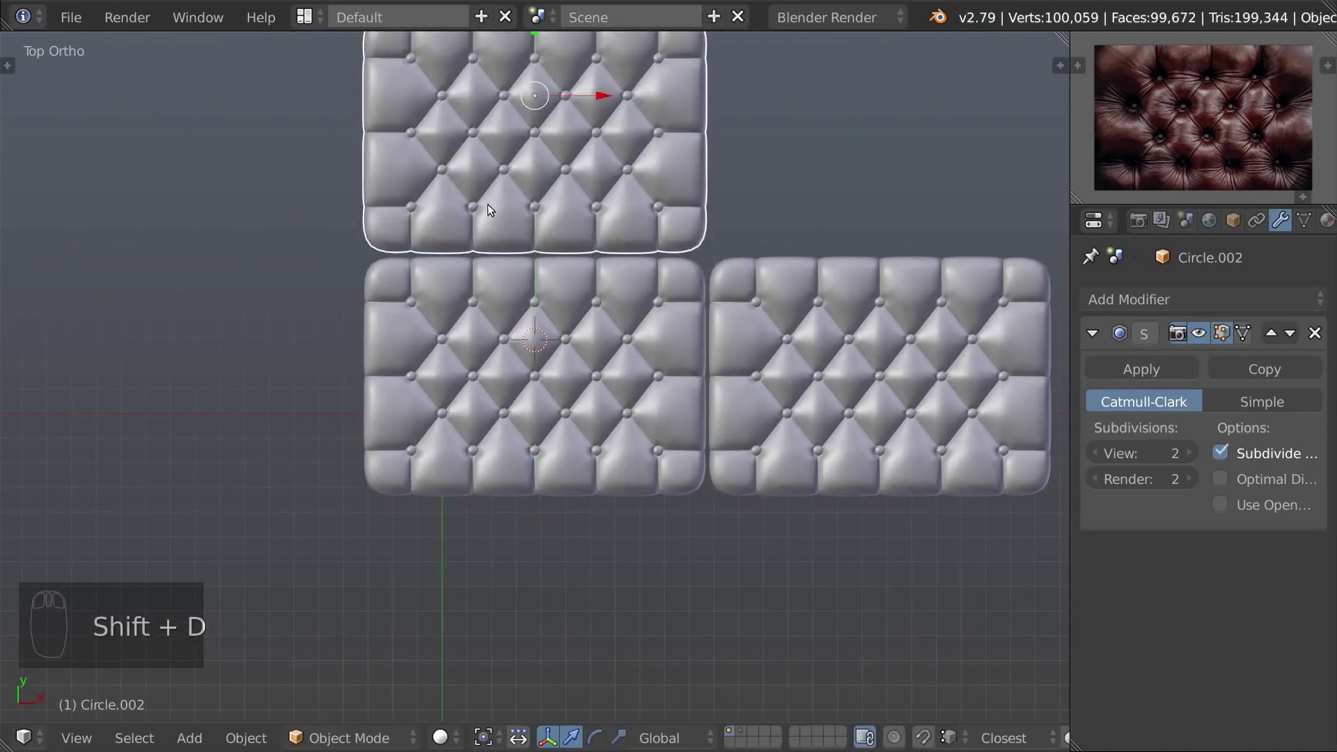
middle_click_drag(487, 203, 469, 416, "shift")
Select the faces of the rear copy's middle row between two button lines and delete them
key("Tab")
key("z")
scroll(469, 417, "up", 5)
key("a")
key("b")
left_click_drag(123, 284, 1049, 472)
key("x")
left_click(805, 374)
Move one remaining half of the rear cushion along the Y axis to close the gap between the halves
scroll(806, 374, "down", 2)
key("l")
key("g")
key("y")
left_click(424, 456)
key("Tab")
key("z")
middle_click_drag(417, 515, 455, 422)
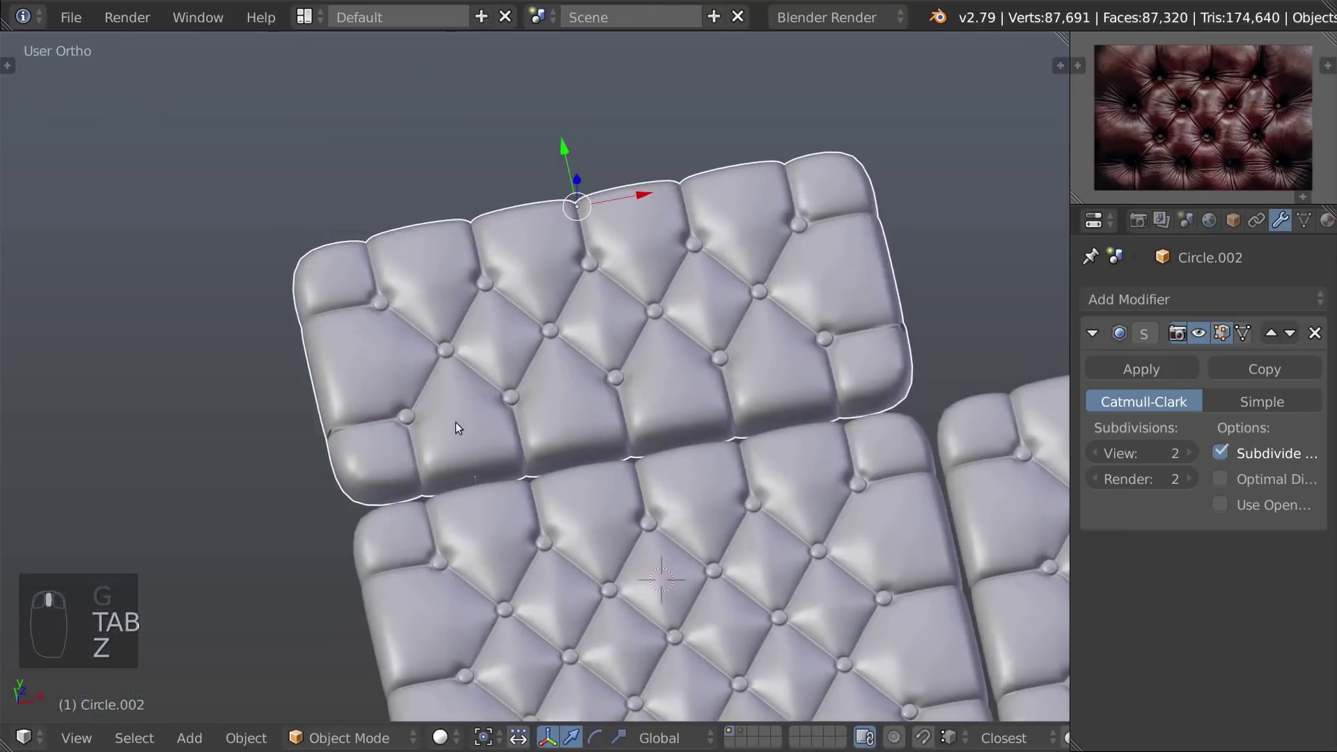
Switch to vertex selection and remove the stray vertex at one end of the rear cushion's side seam
key("Tab")
key("ctrl+Tab")
right_click(324, 379)
key("grave")
middle_click_drag(568, 402, 489, 439)
key("x")
left_click(489, 439)
Remove the matching stray vertex at the opposite side seam of the rear cushion and leave mesh editing
key("z")
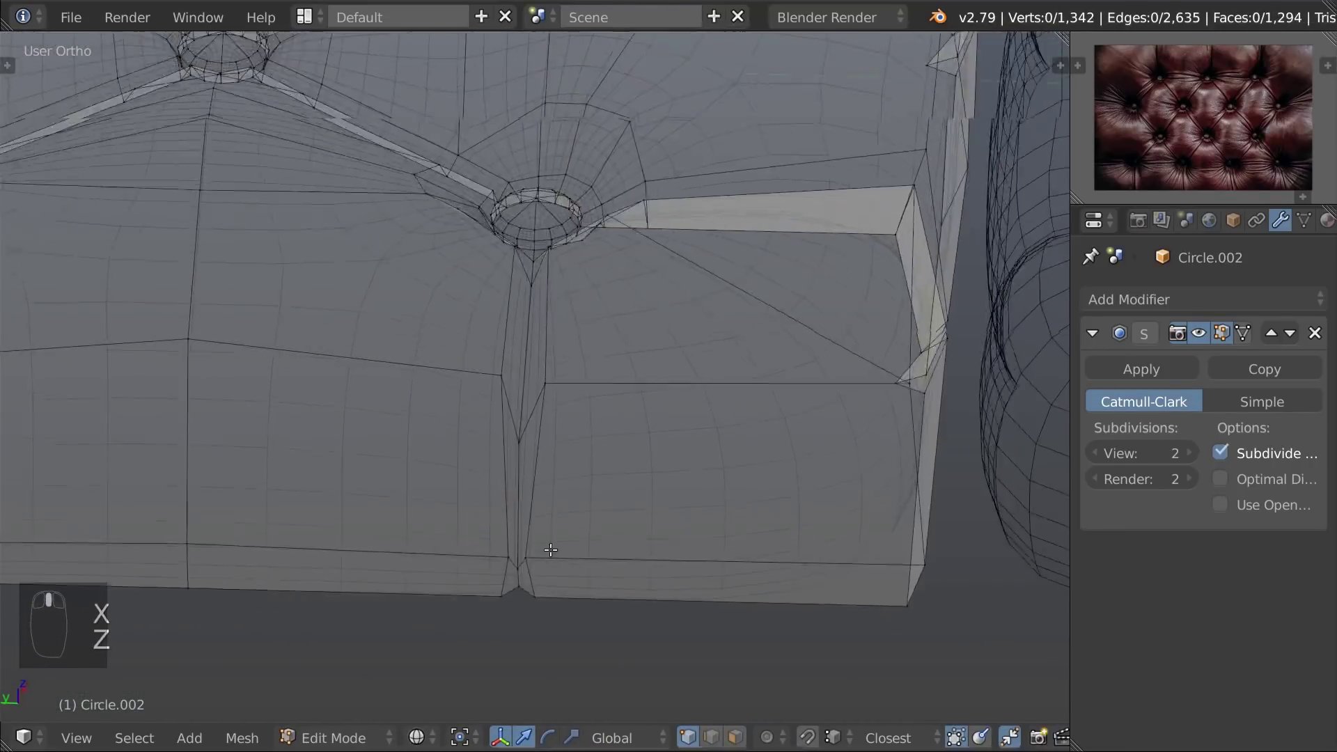
scroll(552, 545, "down", 8)
middle_click_drag(611, 69, 568, 493, "shift")
right_click(533, 424)
key("grave")
key("x")
left_click(532, 424)
key("z")
scroll(533, 423, "down", 5)
key("Tab")
Raise the two upright back cushions slightly along the Z axis above the seat cushions
mouse_move(445, 426)
middle_mouse_down()
mouse_move(537, 498)
mouse_move(440, 437)
middle_mouse_up()
key("g")
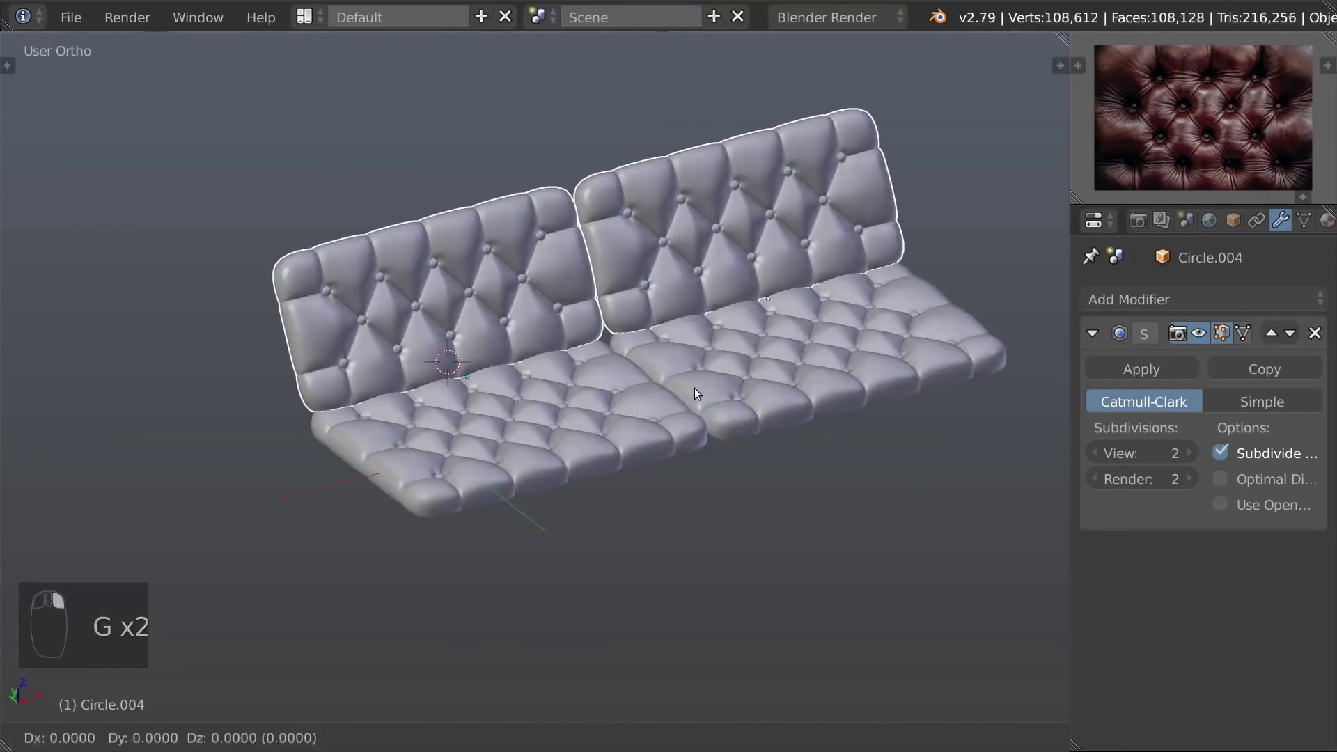
key("z")
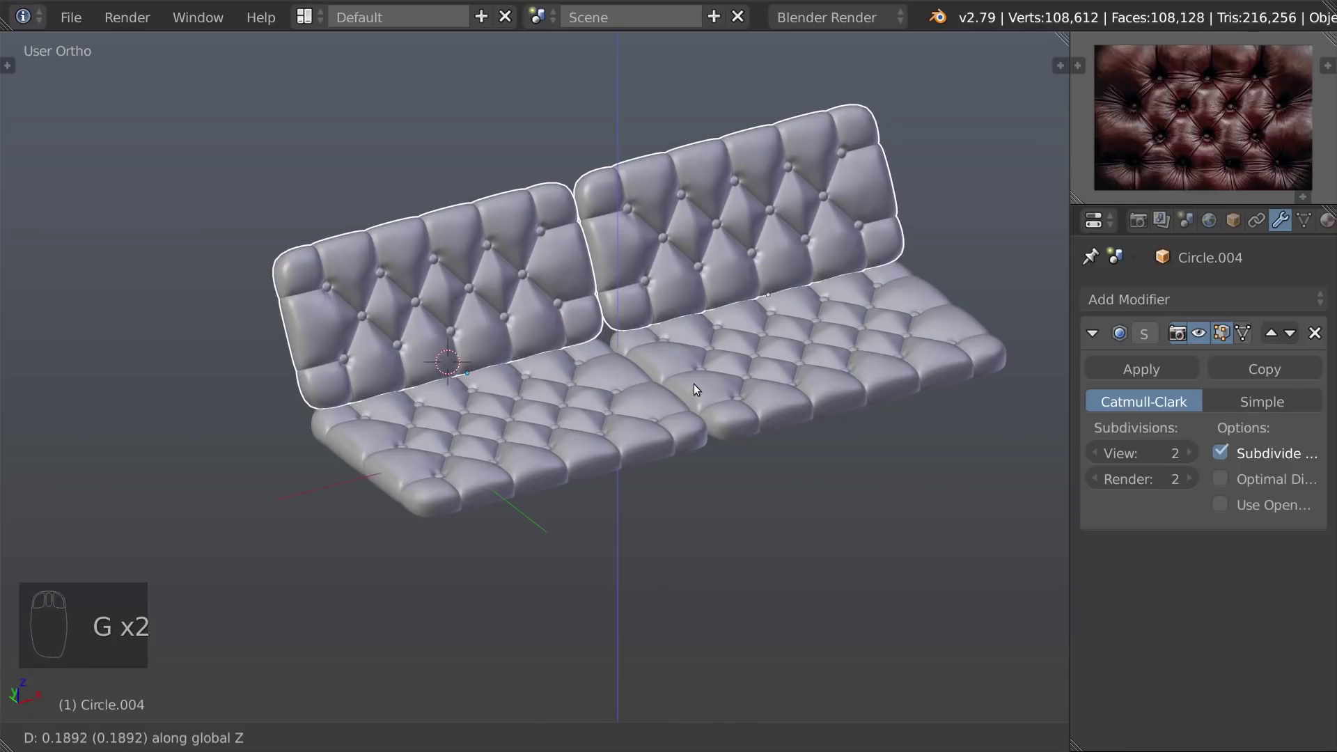
left_click(694, 383)
key("a")
middle_click_drag(693, 383, 616, 445)
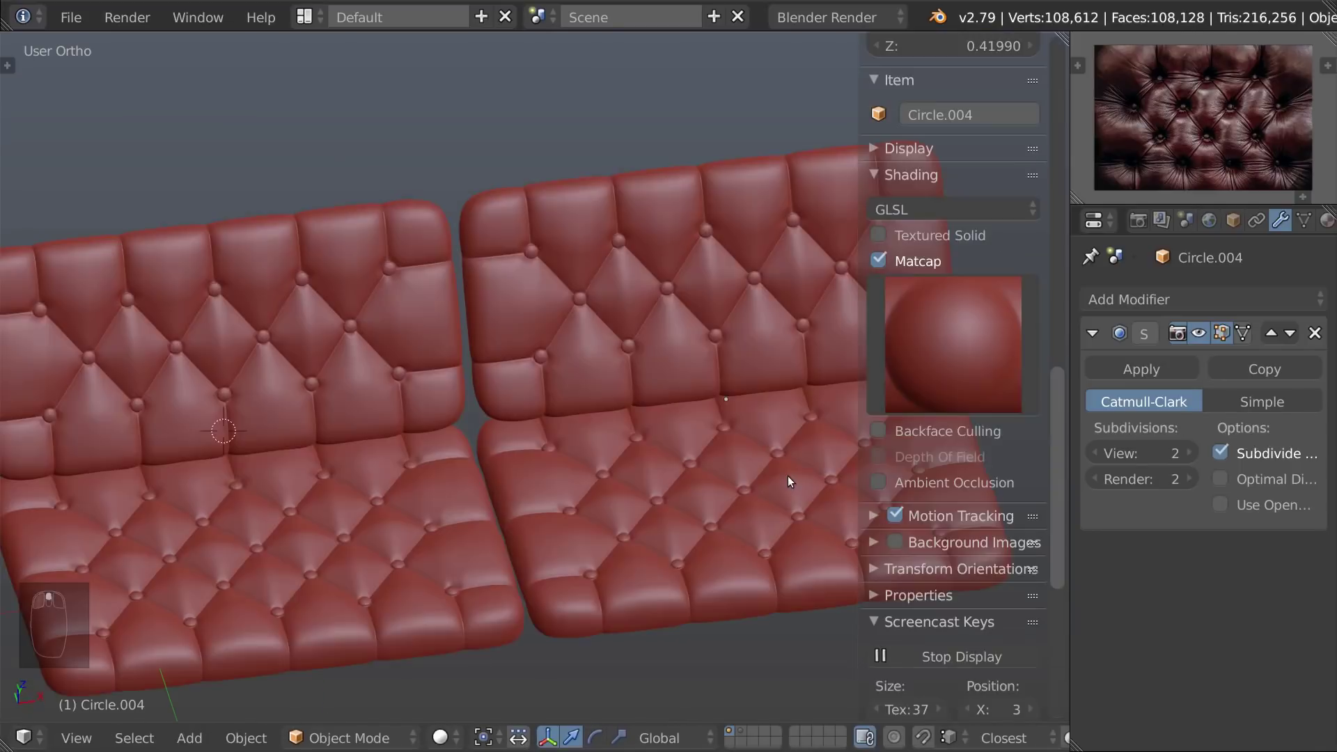
Hide the properties sidebar and examine the assembled seat and back cushions from several angles, centring on the seat cushion
key("n")
scroll(782, 475, "down", 1)
middle_click_drag(783, 475, 666, 452)
right_click(660, 450)
key("grave")
middle_click_drag(579, 422, 920, 406, "shift")
scroll(856, 423, "down", 1)
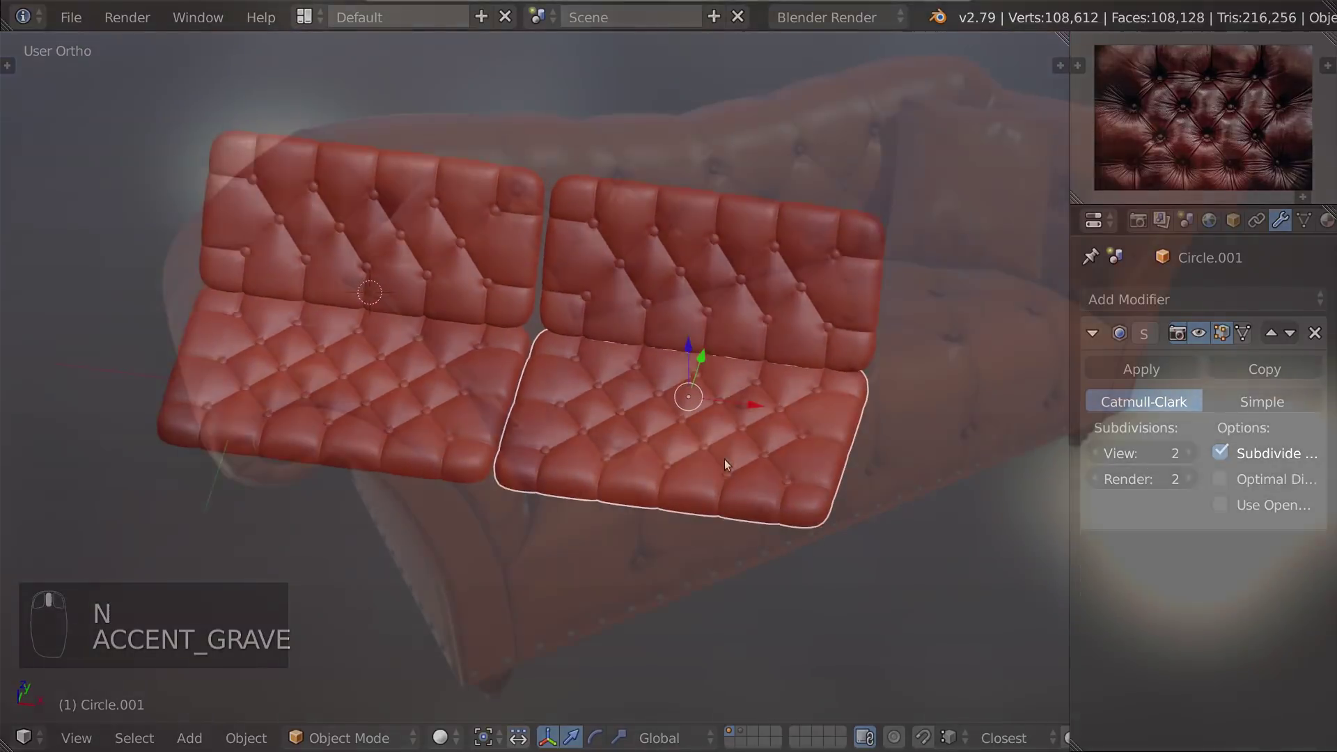